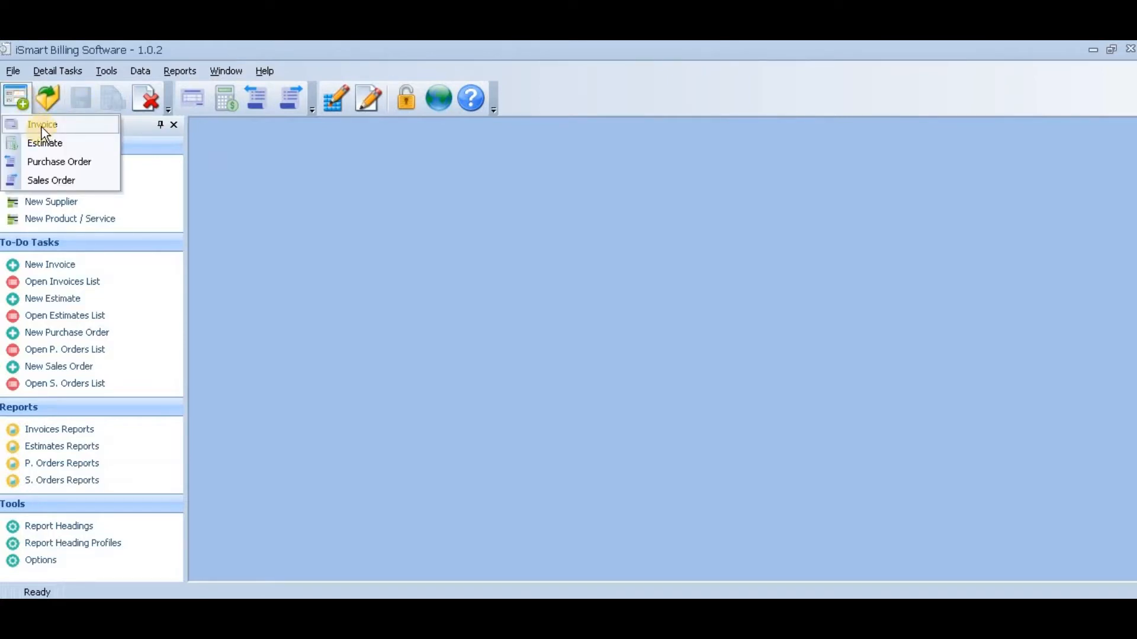
- Create a new invoice and bill it to Customer One
{"action": "left_click", "coordinate": [43, 126]}
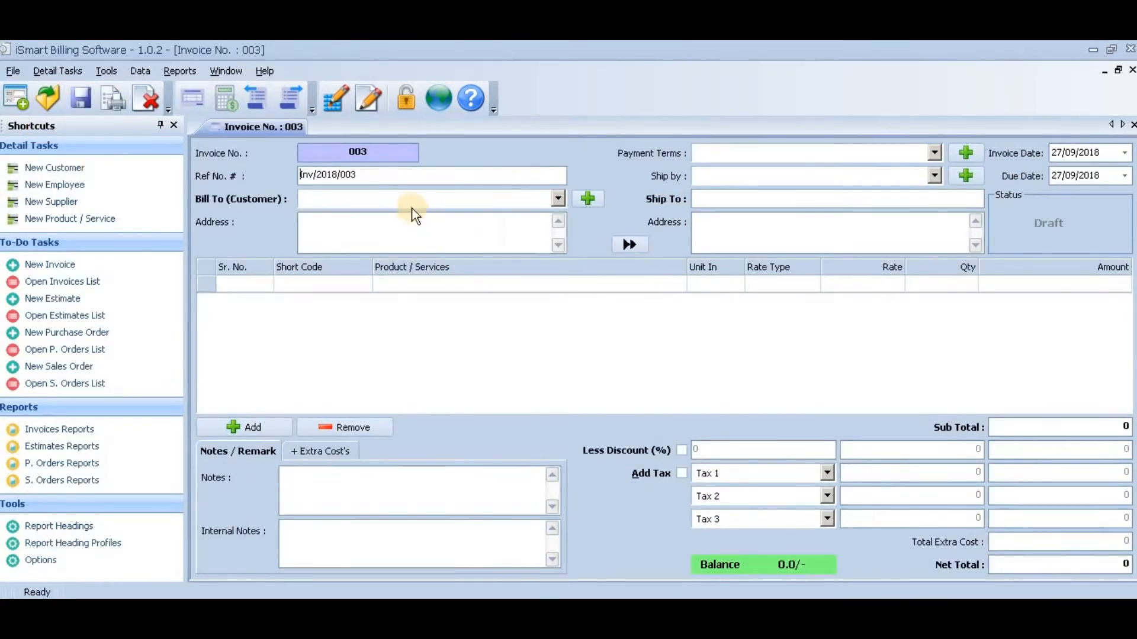
{"action": "left_click", "coordinate": [556, 200]}
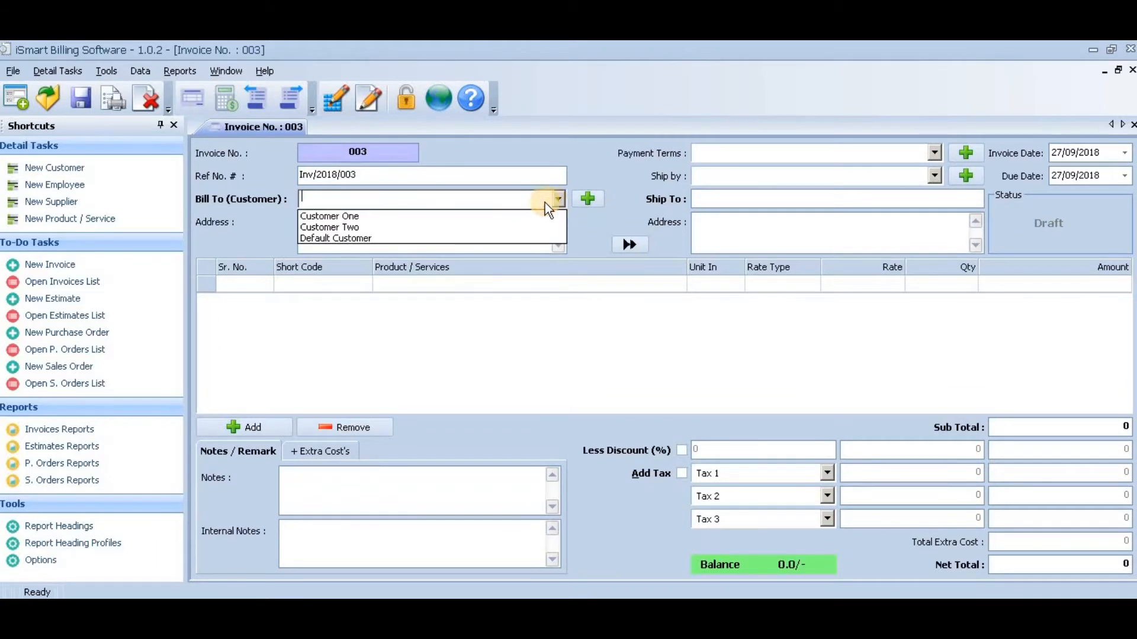
{"action": "left_click", "coordinate": [471, 216]}
- Enter "abc xyz" as the billing address and copy the billing name and address to the shipping details
{"action": "left_click", "coordinate": [470, 229]}
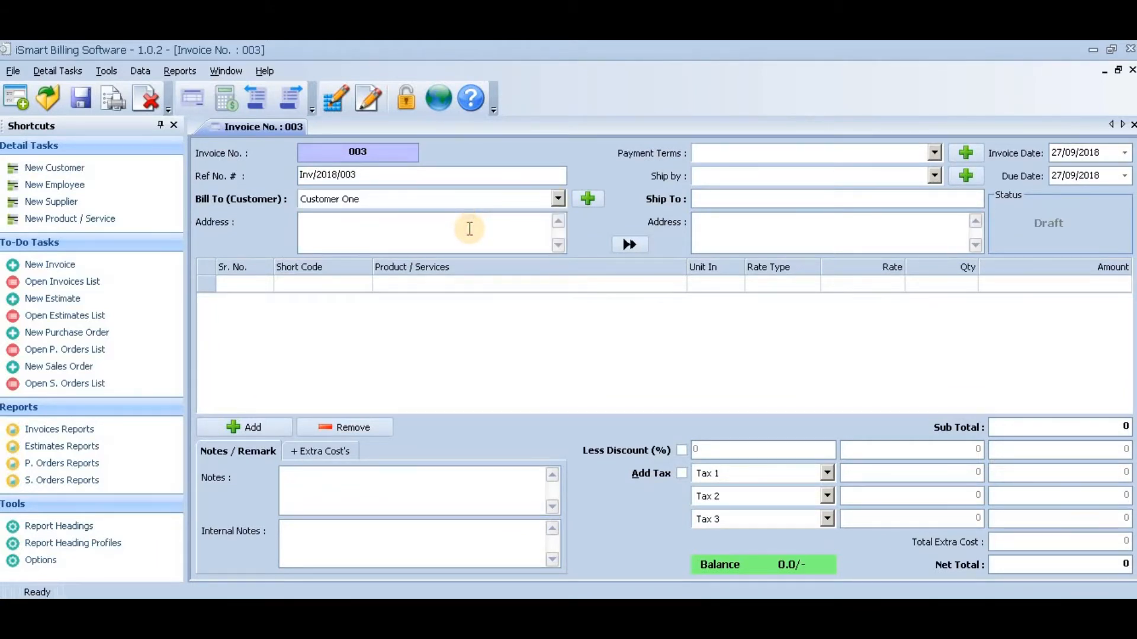
{"action": "type", "text": "abc xyz"}
{"action": "left_click", "coordinate": [629, 245]}
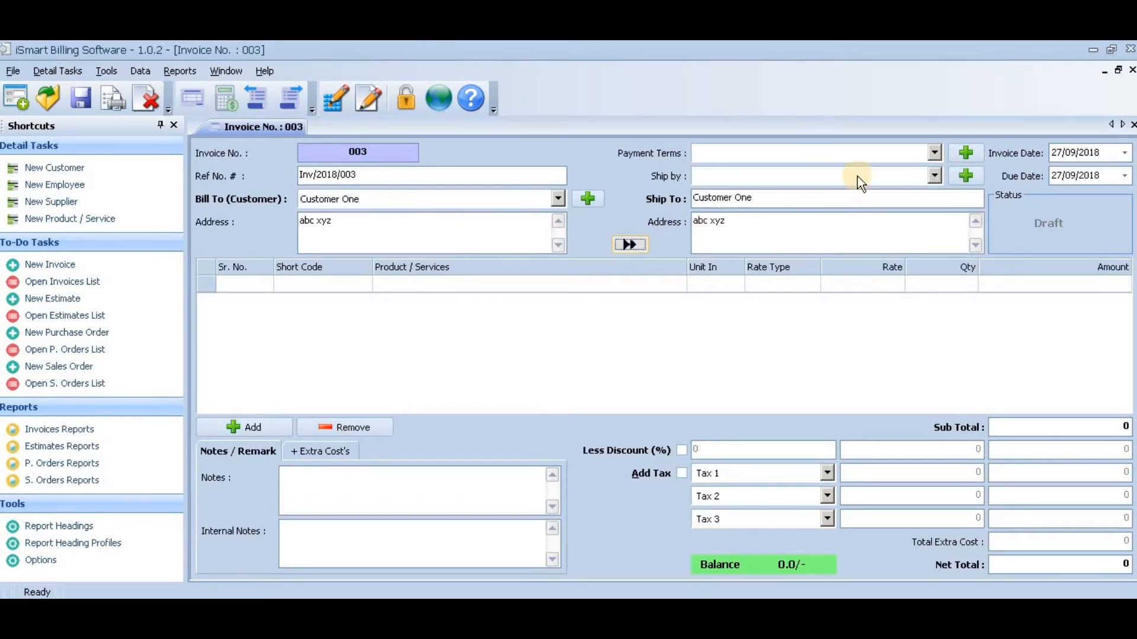
- Set the payment terms to NET 07 and the shipping method to Maruti VAN
{"action": "left_click", "coordinate": [936, 151]}
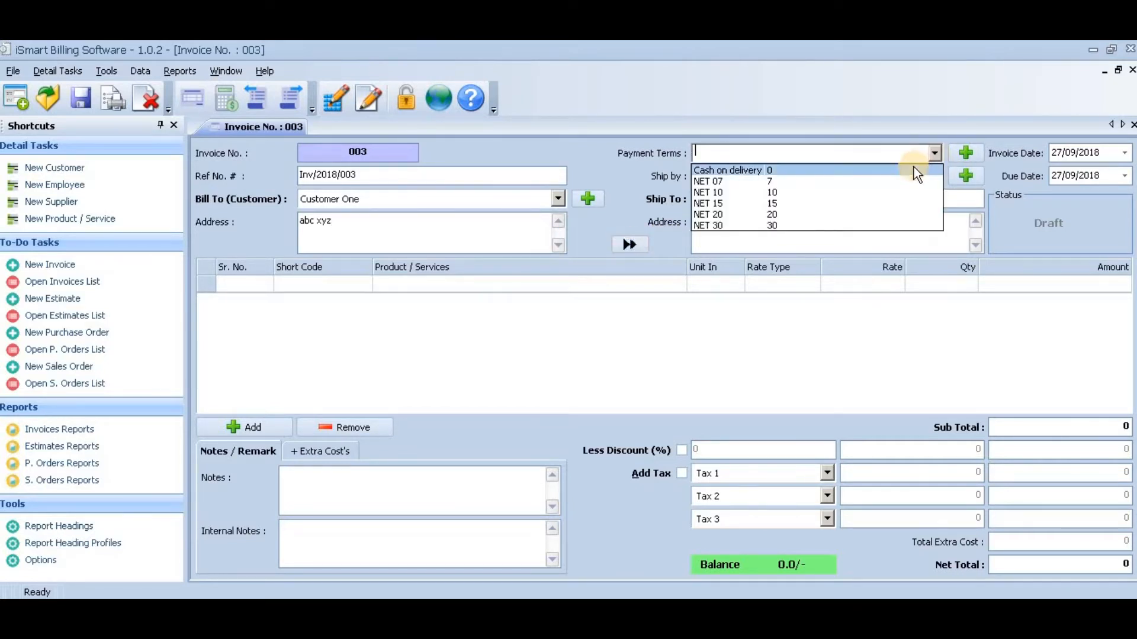
{"action": "left_click", "coordinate": [909, 189]}
{"action": "left_click", "coordinate": [934, 176]}
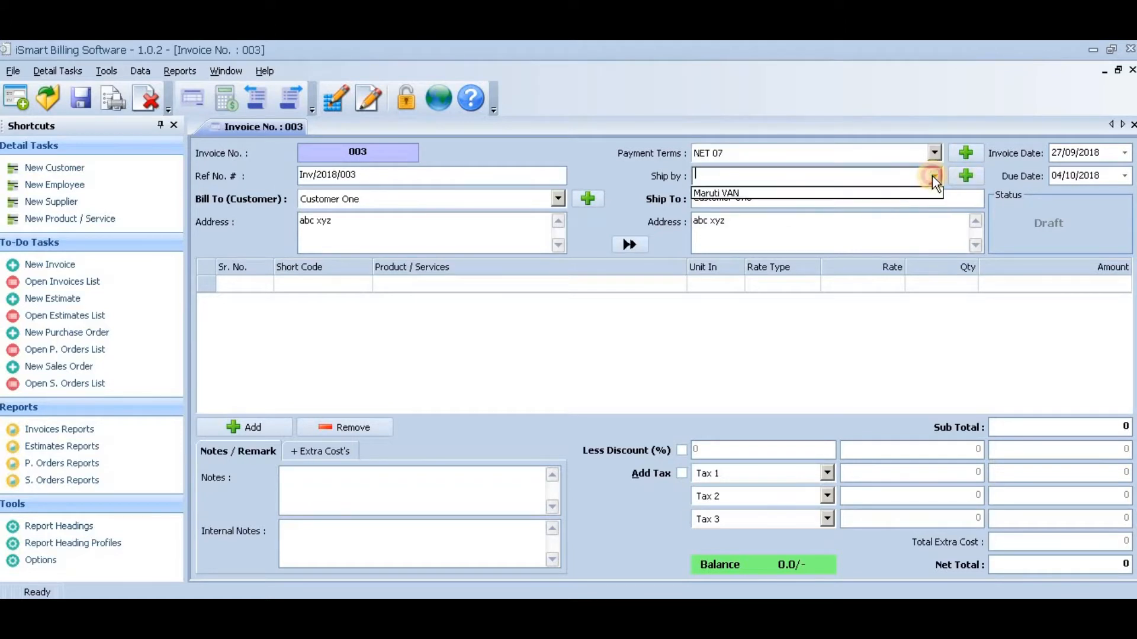
{"action": "left_click", "coordinate": [877, 191]}
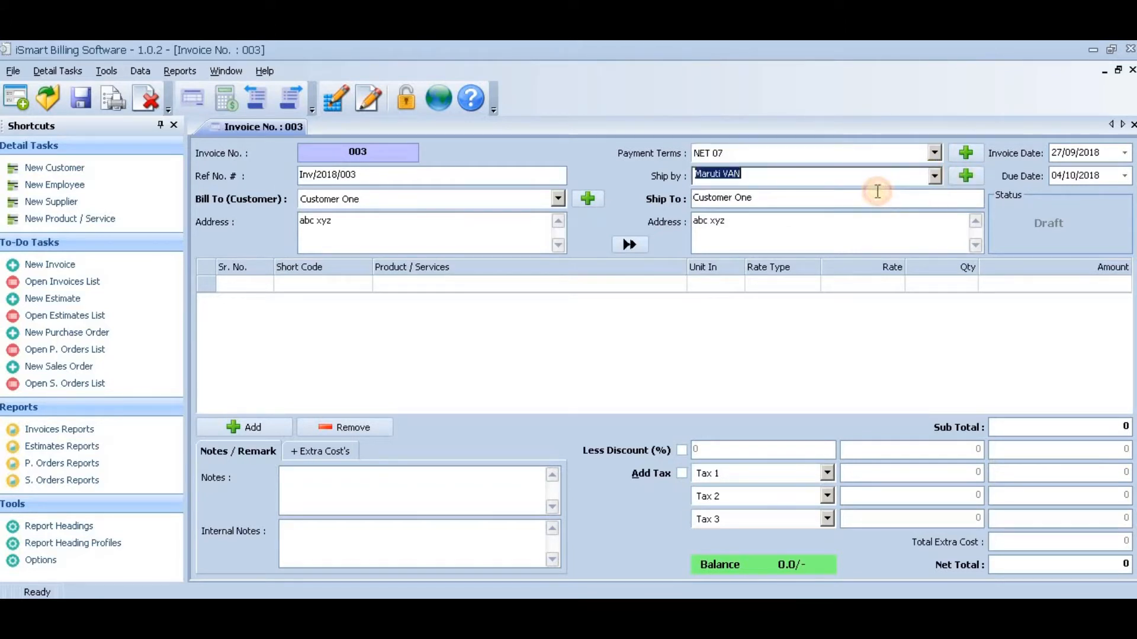
- Start the first invoice line with the short code WIN-10
{"action": "left_click", "coordinate": [268, 284]}
{"action": "left_click", "coordinate": [347, 287]}
{"action": "key", "text": "alt+Down"}
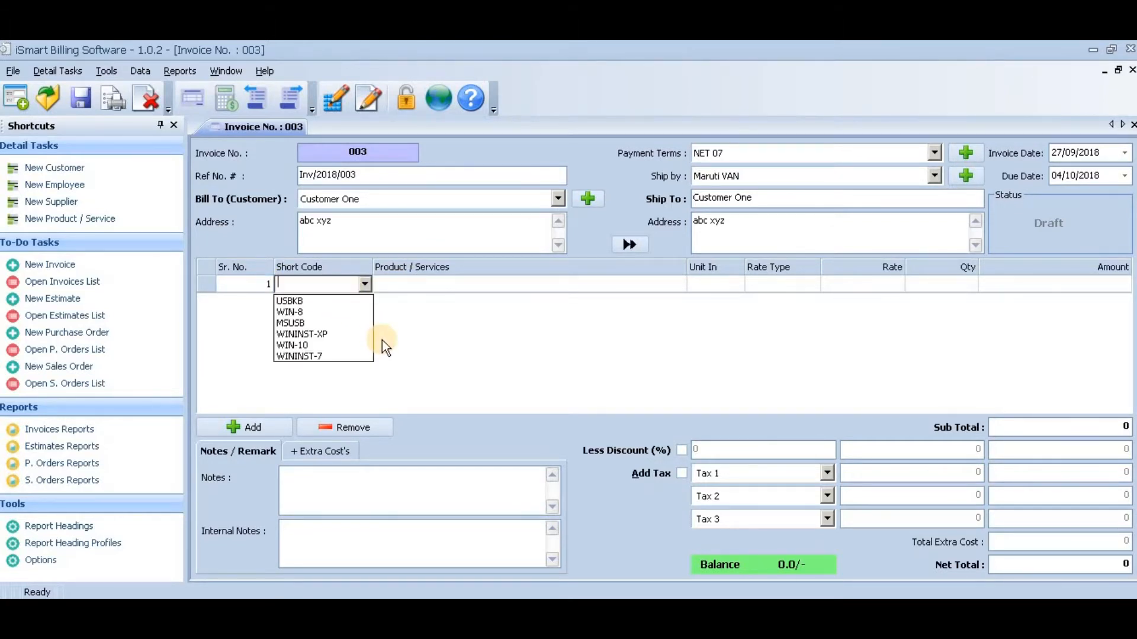
{"action": "key", "text": "Down"}
{"action": "key", "text": "Down"}
{"action": "key", "text": "Down"}
{"action": "key", "text": "Down"}
{"action": "key", "text": "Down"}
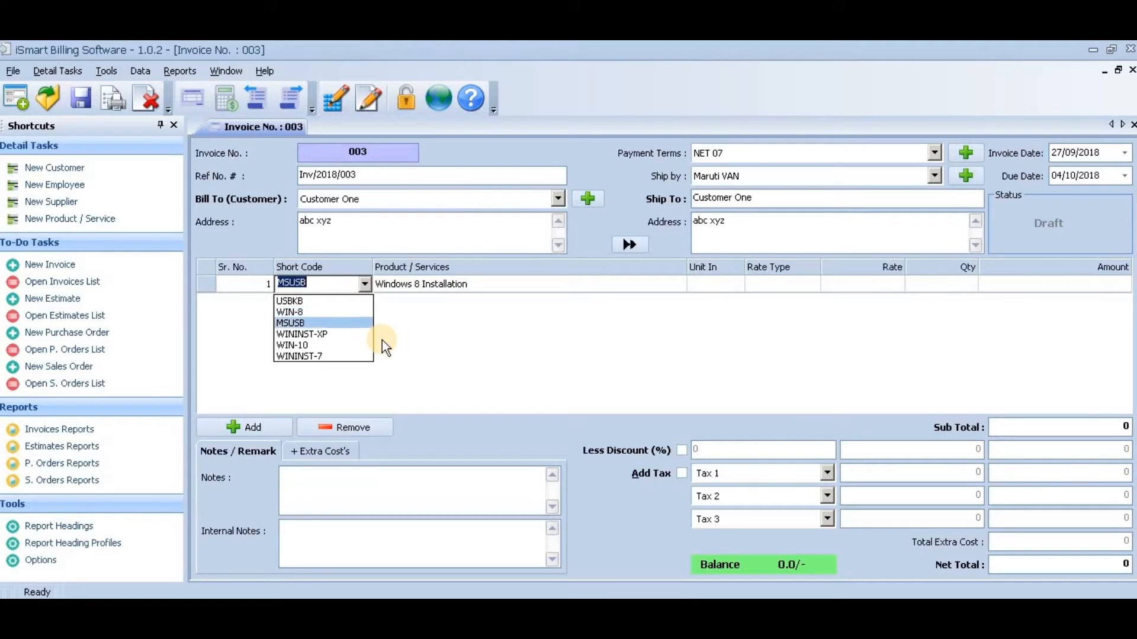
{"action": "key", "text": "Up"}
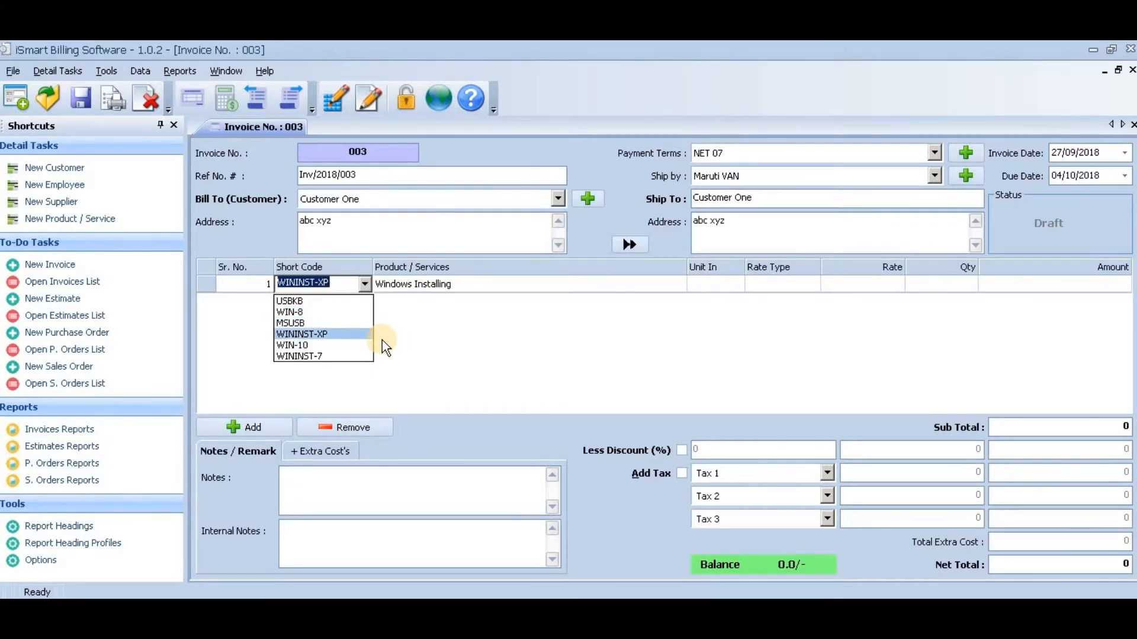
{"action": "key", "text": "Down"}
{"action": "key", "text": "Return"}
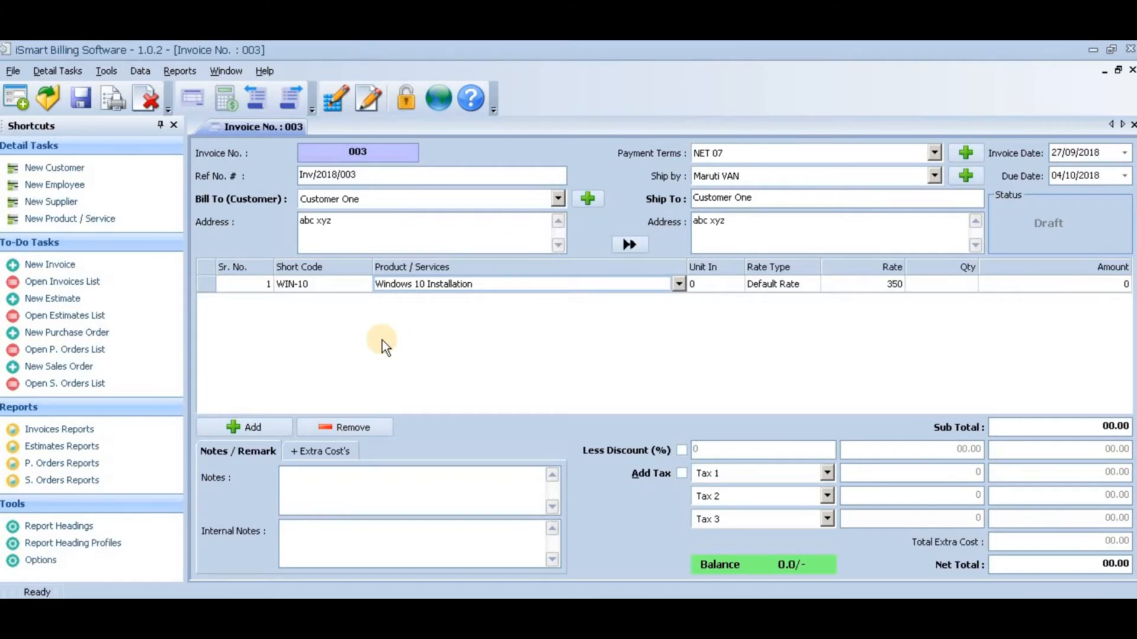
- Complete the WIN-10 line with the unit "--", the default rate and a quantity of 1
{"action": "key", "text": "Return"}
{"action": "key", "text": "Up"}
{"action": "key", "text": "Return"}
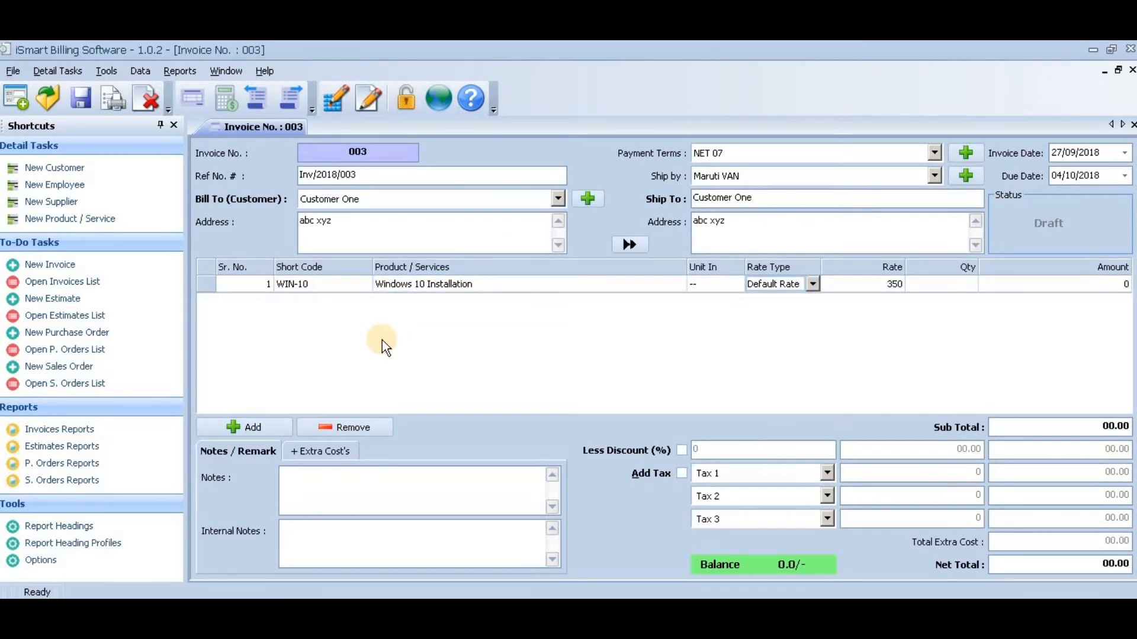
{"action": "key", "text": "Return"}
{"action": "key", "text": "Return"}
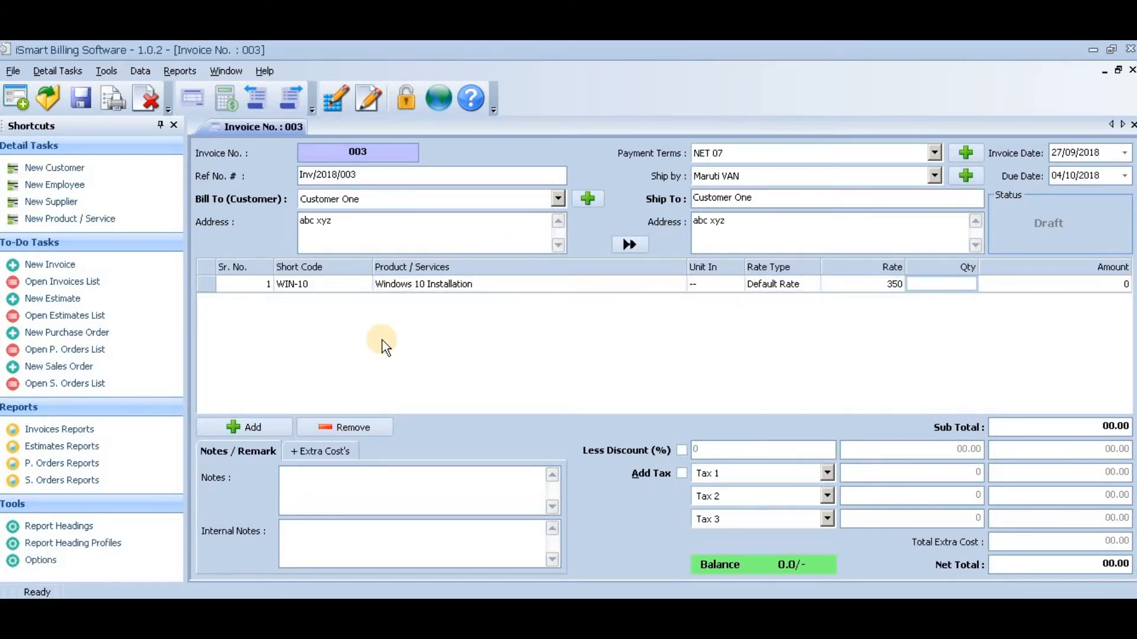
{"action": "type", "text": "1"}
{"action": "key", "text": "Return"}
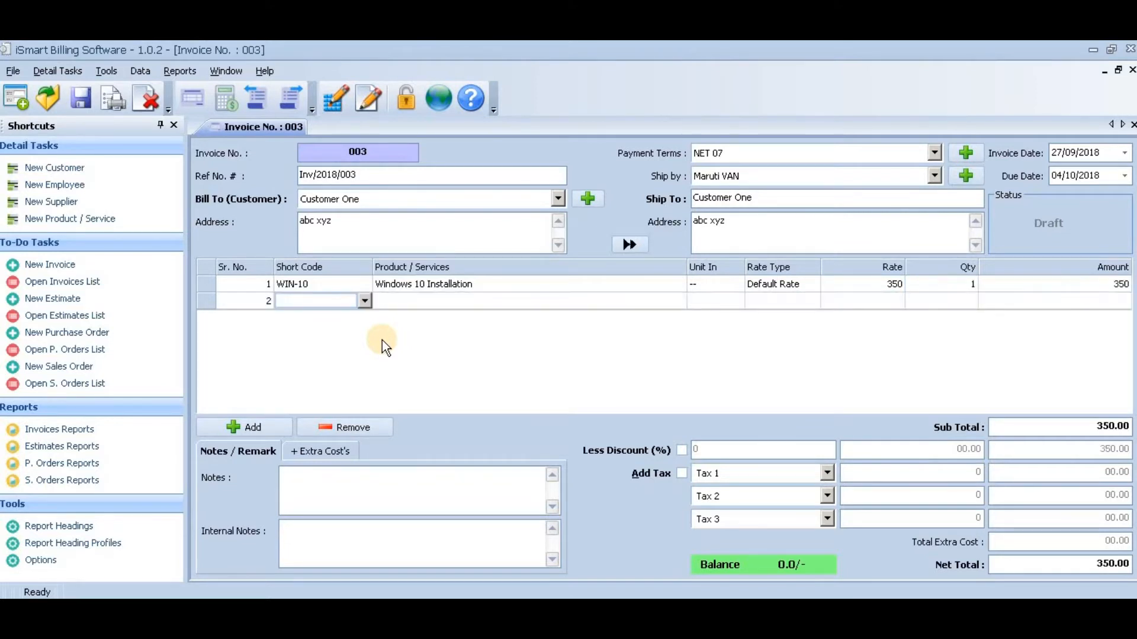
- Fill the second invoice line with short code USBKB and a quantity of 2
{"action": "key", "text": "Return"}
{"action": "key", "text": "Down"}
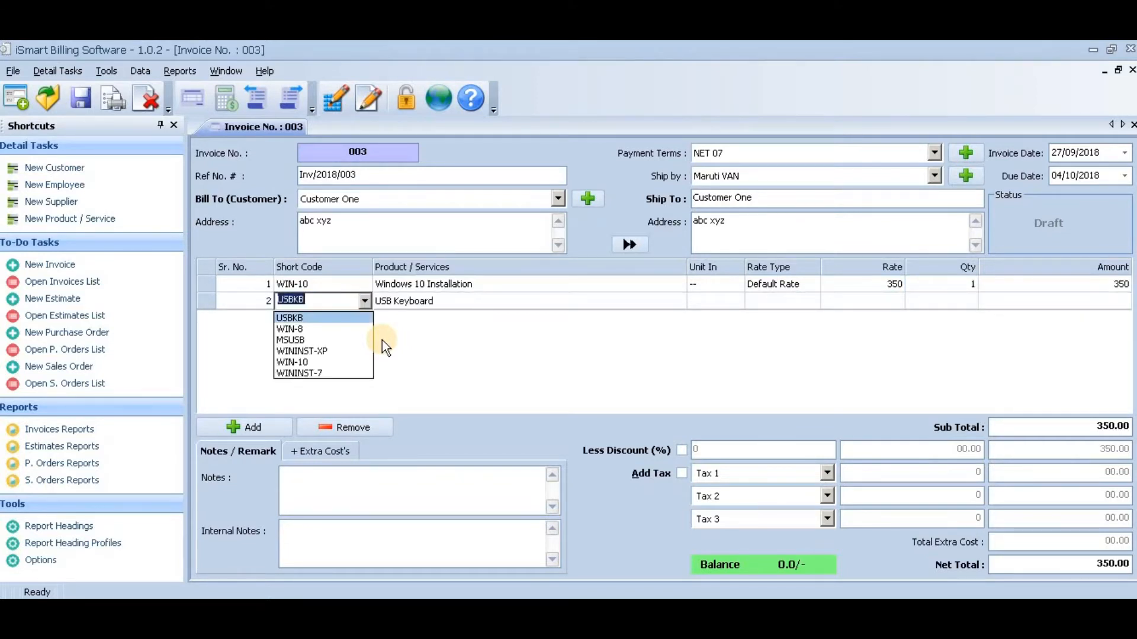
{"action": "key", "text": "Return"}
{"action": "key", "text": "Return"}
{"action": "key", "text": "Return"}
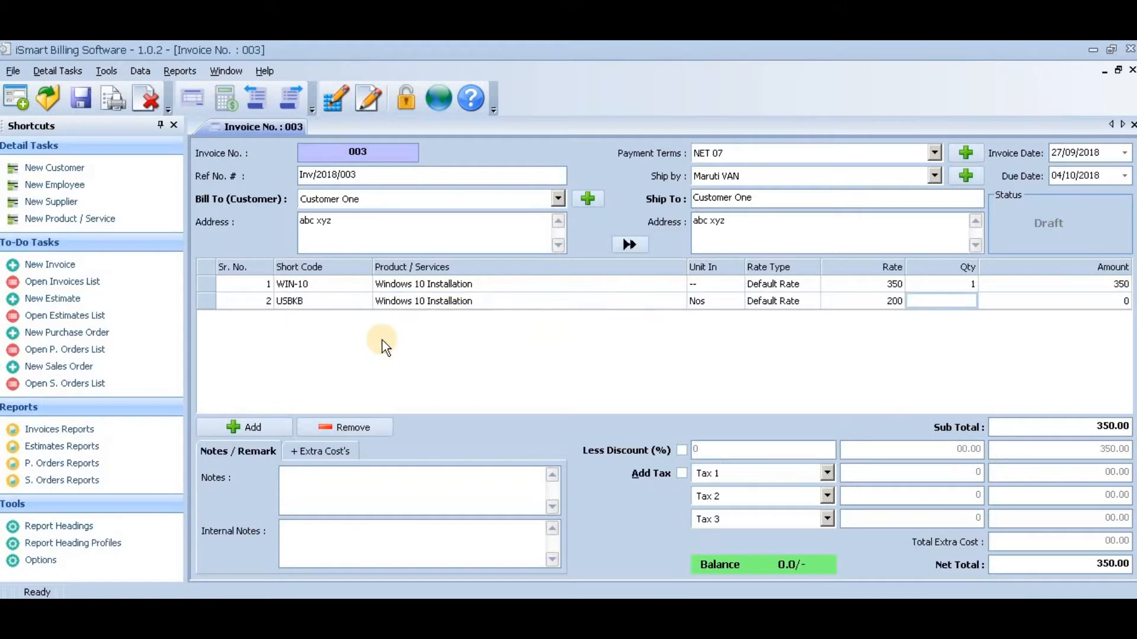
{"action": "type", "text": "2"}
- Fill the third invoice line with short code MSUSB and a quantity of 3
{"action": "key", "text": "Return"}
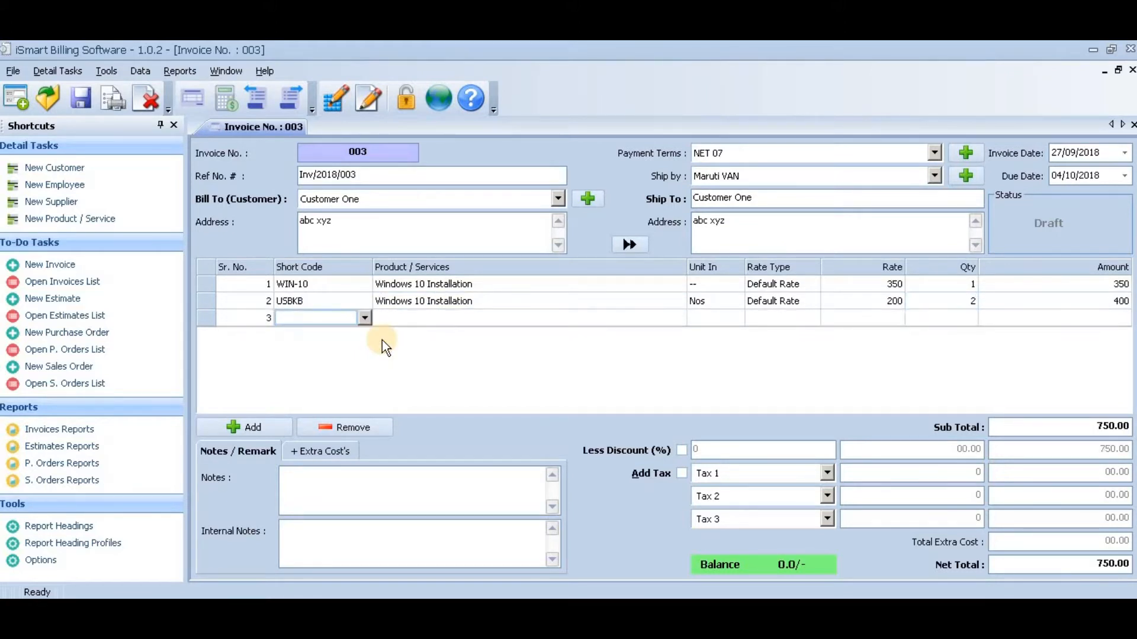
{"action": "key", "text": "Return"}
{"action": "key", "text": "Down"}
{"action": "key", "text": "Down"}
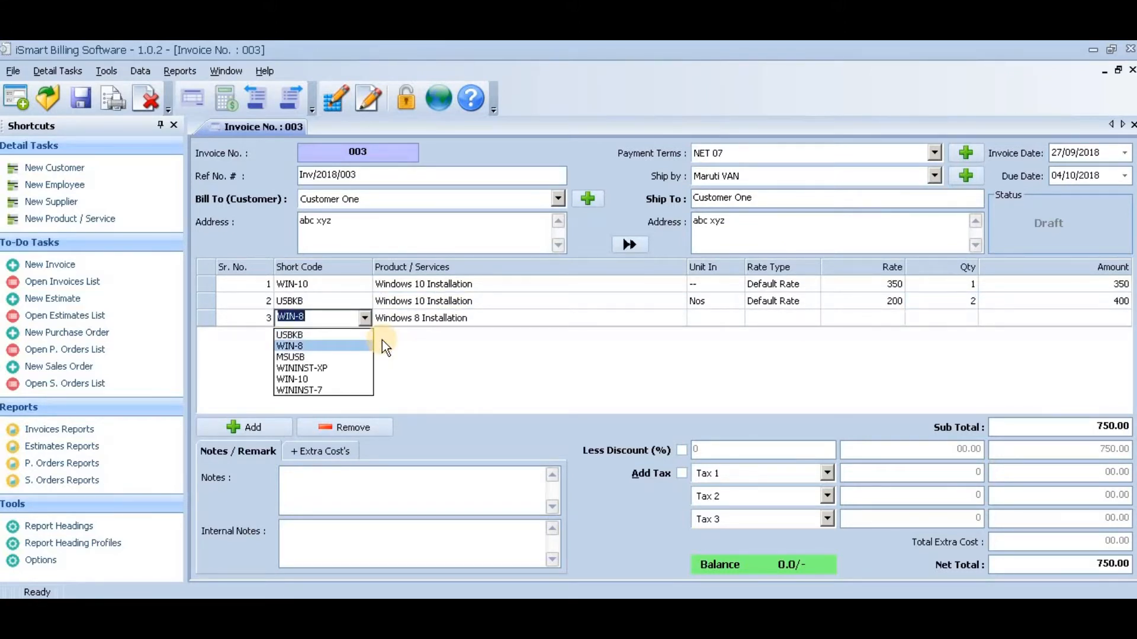
{"action": "key", "text": "Down"}
{"action": "key", "text": "Return"}
{"action": "key", "text": "Return"}
{"action": "key", "text": "Return"}
{"action": "type", "text": "3"}
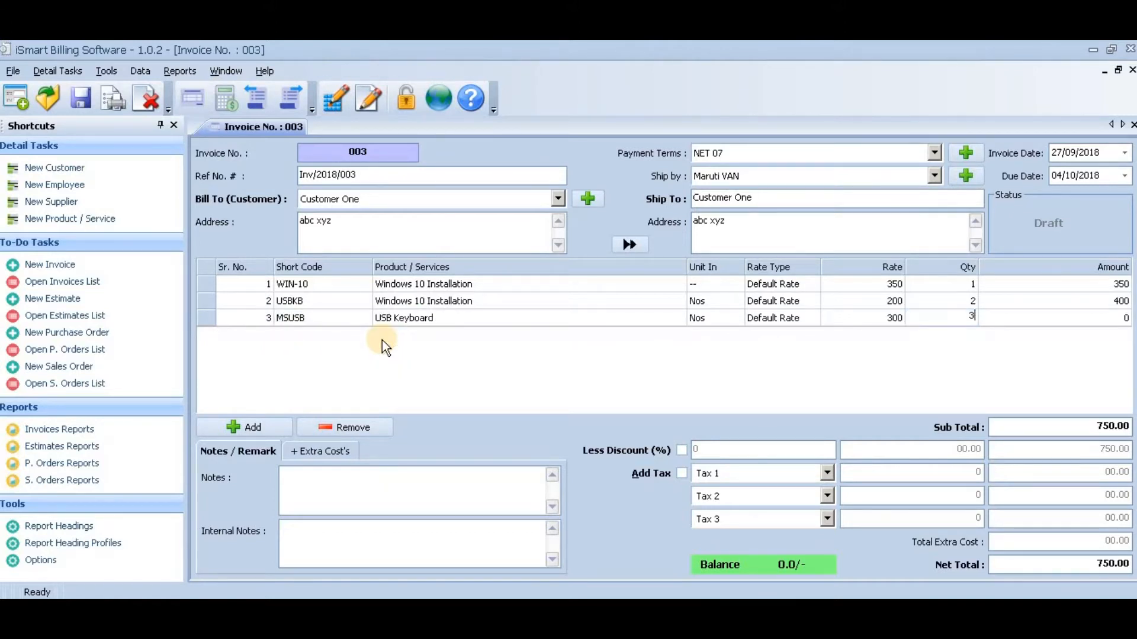
{"action": "key", "text": "Return"}
{"action": "key", "text": "Return"}
- Fill the fourth invoice line with short code WININST-XP and a quantity of 2
{"action": "key", "text": "Down"}
{"action": "key", "text": "Down"}
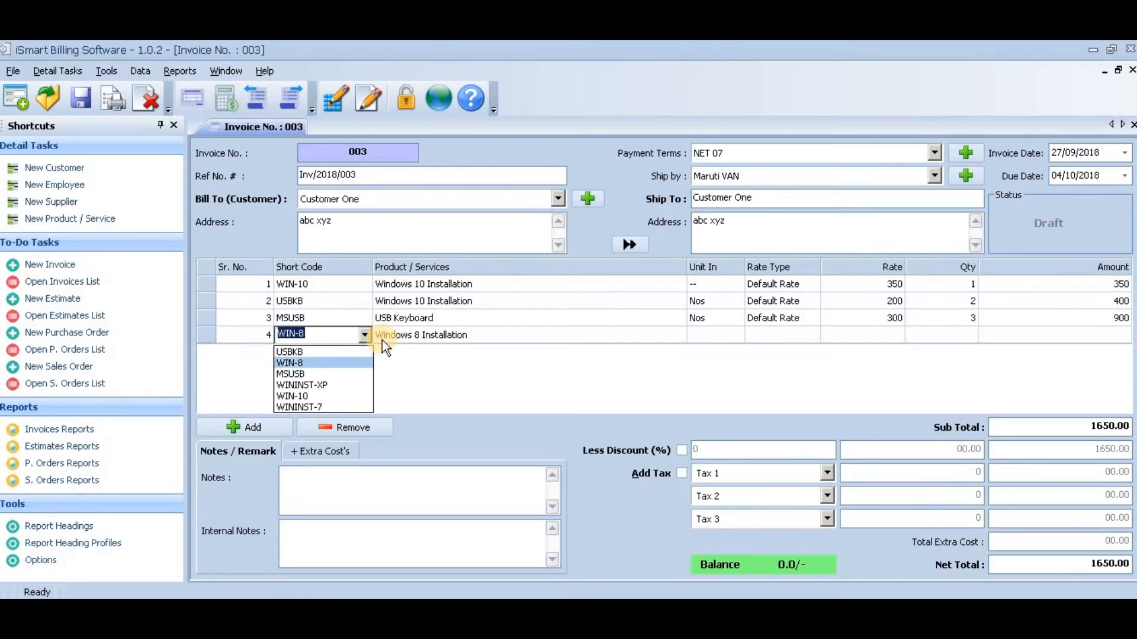
{"action": "key", "text": "Down"}
{"action": "key", "text": "Up"}
{"action": "key", "text": "Down"}
{"action": "key", "text": "Down"}
{"action": "key", "text": "Return"}
{"action": "key", "text": "Return"}
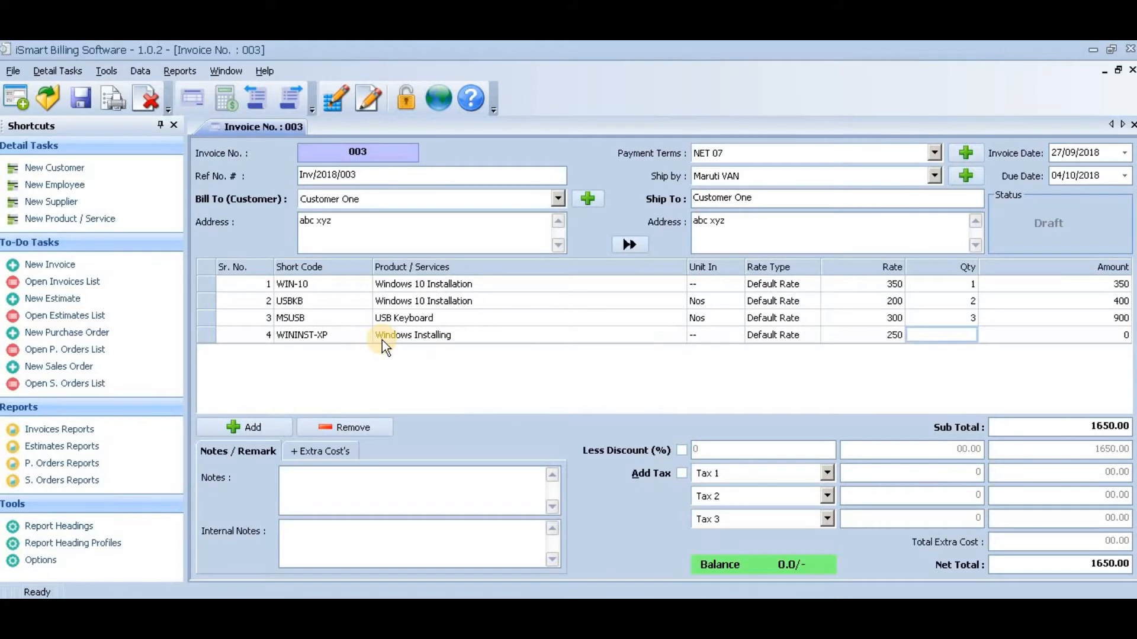
{"action": "type", "text": "2"}
{"action": "key", "text": "Return"}
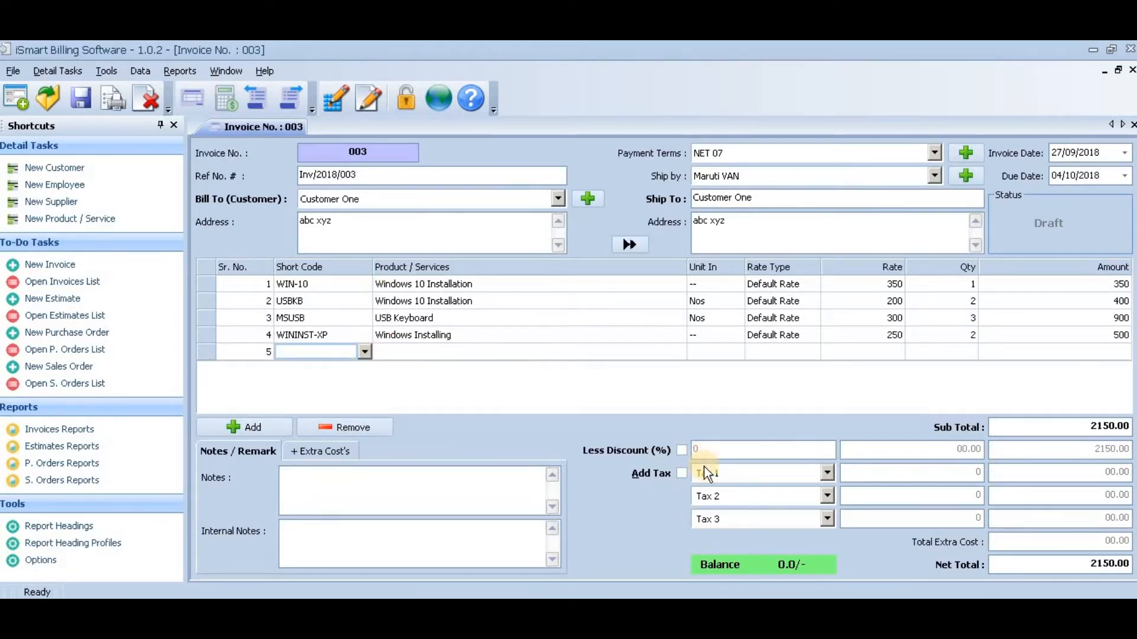
- Enable the invoice discount and set it to 5 percent
{"action": "left_click", "coordinate": [684, 451]}
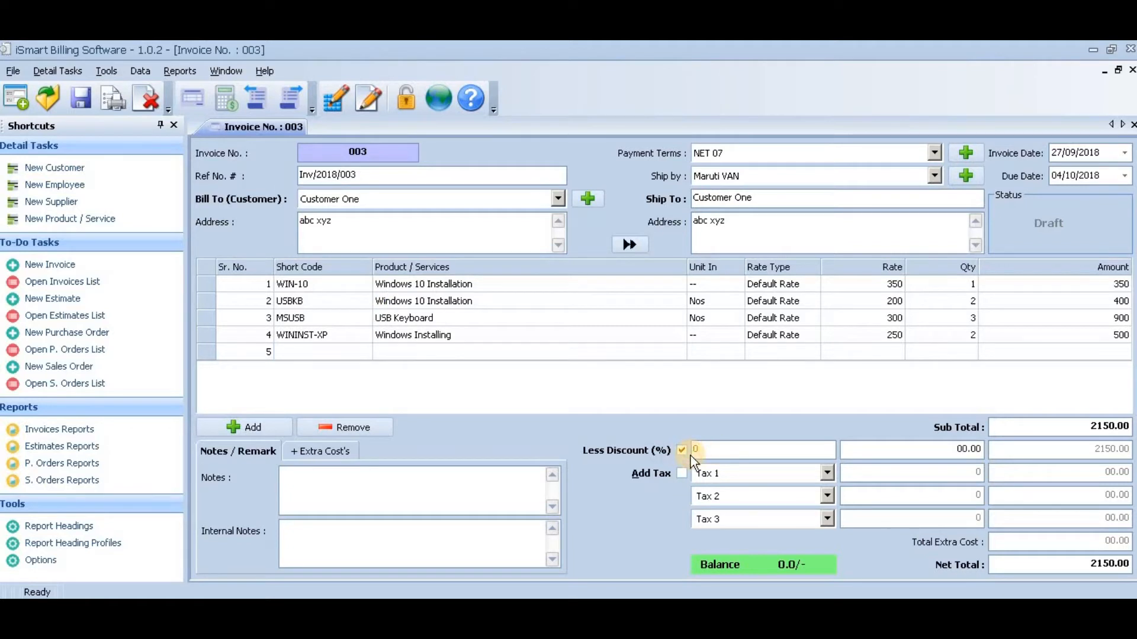
{"action": "key", "text": "Tab"}
{"action": "type", "text": "5"}
- Enable taxes on the invoice and set the three tax rows to GST 5 %, GST 12 % and GST 18 %
{"action": "left_click", "coordinate": [682, 474]}
{"action": "left_click", "coordinate": [827, 474]}
{"action": "left_click", "coordinate": [774, 503]}
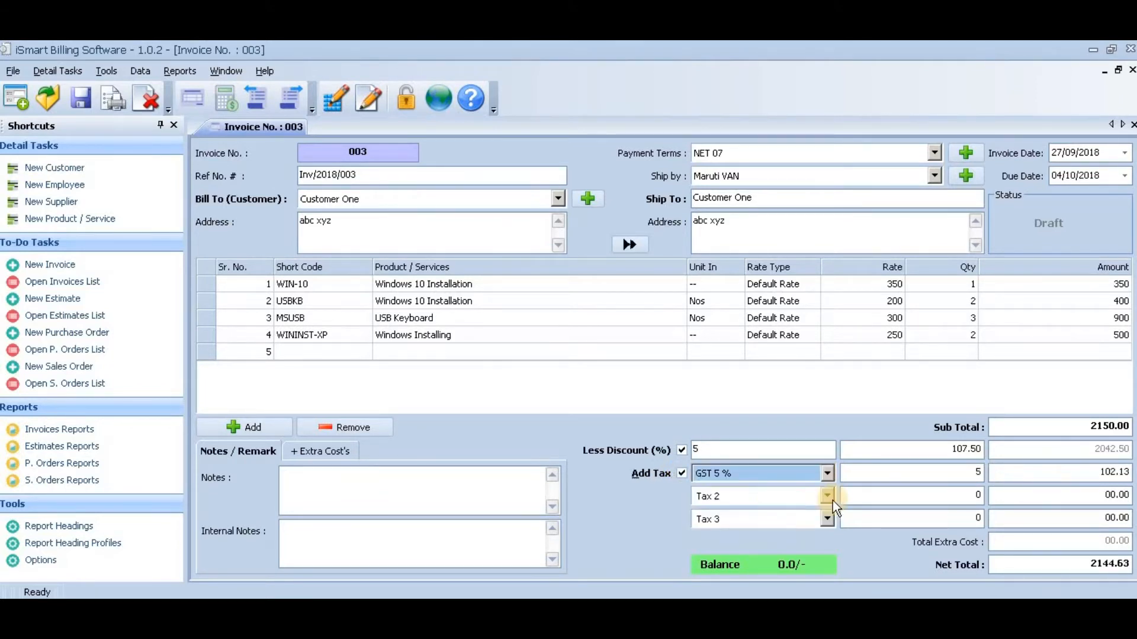
{"action": "left_click", "coordinate": [832, 500]}
{"action": "left_click", "coordinate": [763, 536]}
{"action": "left_click", "coordinate": [827, 520]}
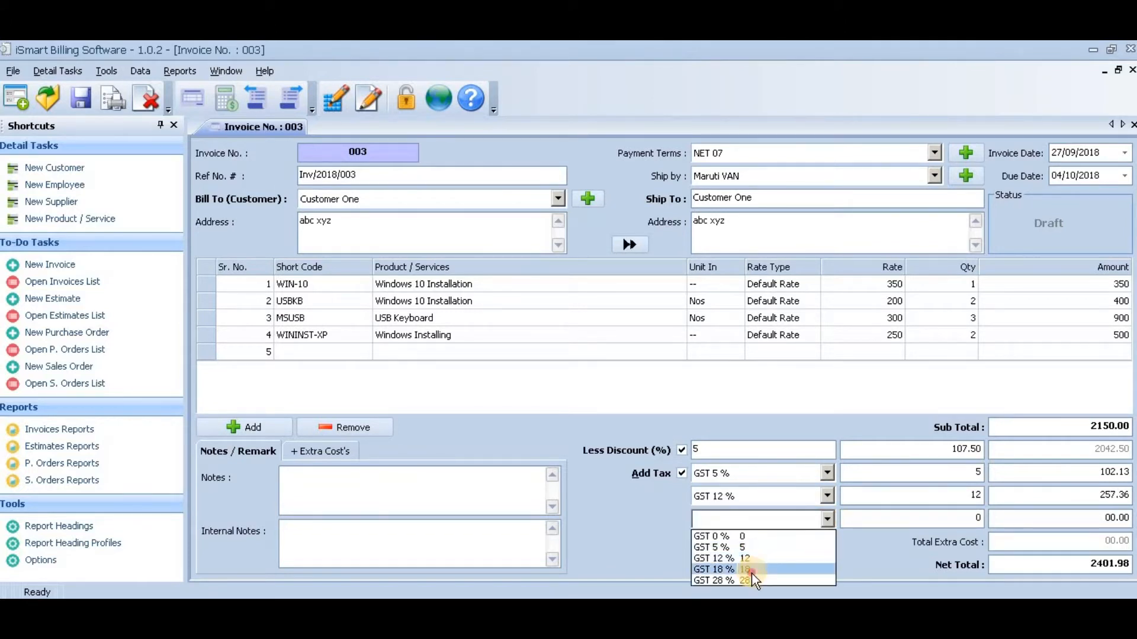
{"action": "left_click", "coordinate": [752, 570]}
- Enter the invoice note "You can typer your notes or remark here.."
{"action": "left_click", "coordinate": [373, 483]}
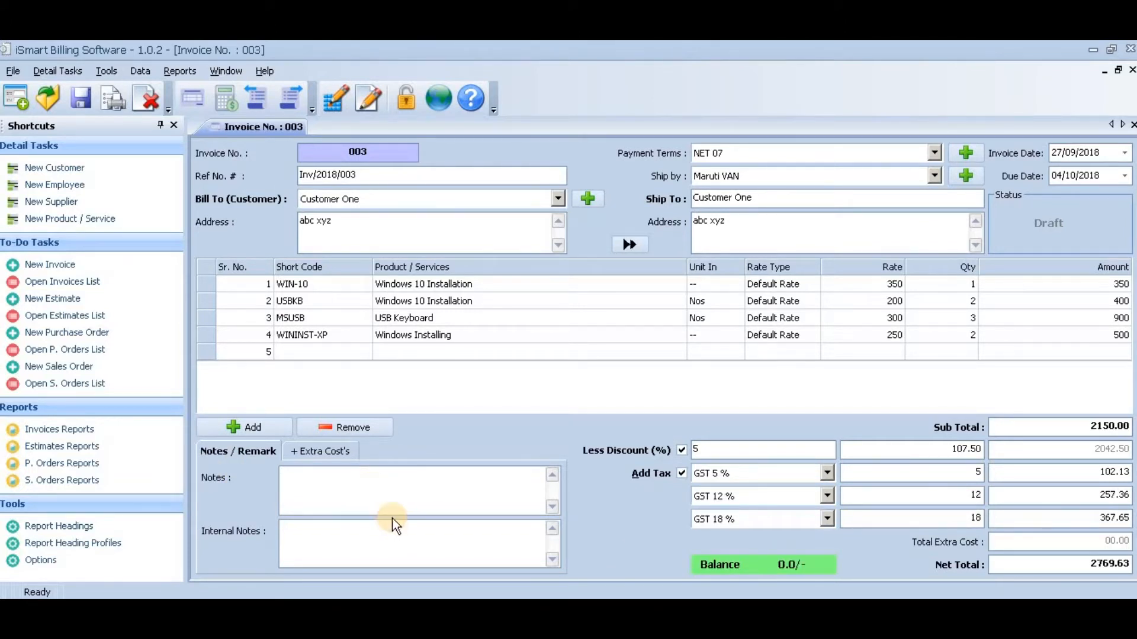
{"action": "type", "text": "You can typer your notes or remark he"}
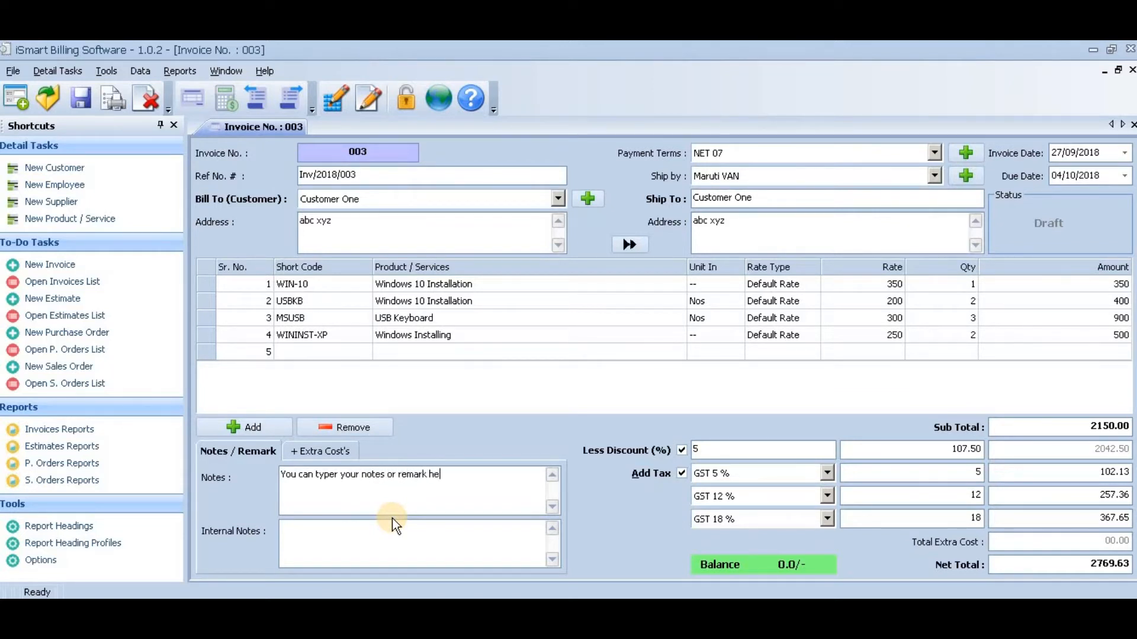
{"action": "type", "text": "re.."}
- Enter "Internal Notes Here" as the invoice's internal note
{"action": "left_click", "coordinate": [409, 555]}
{"action": "type", "text": "Inter"}
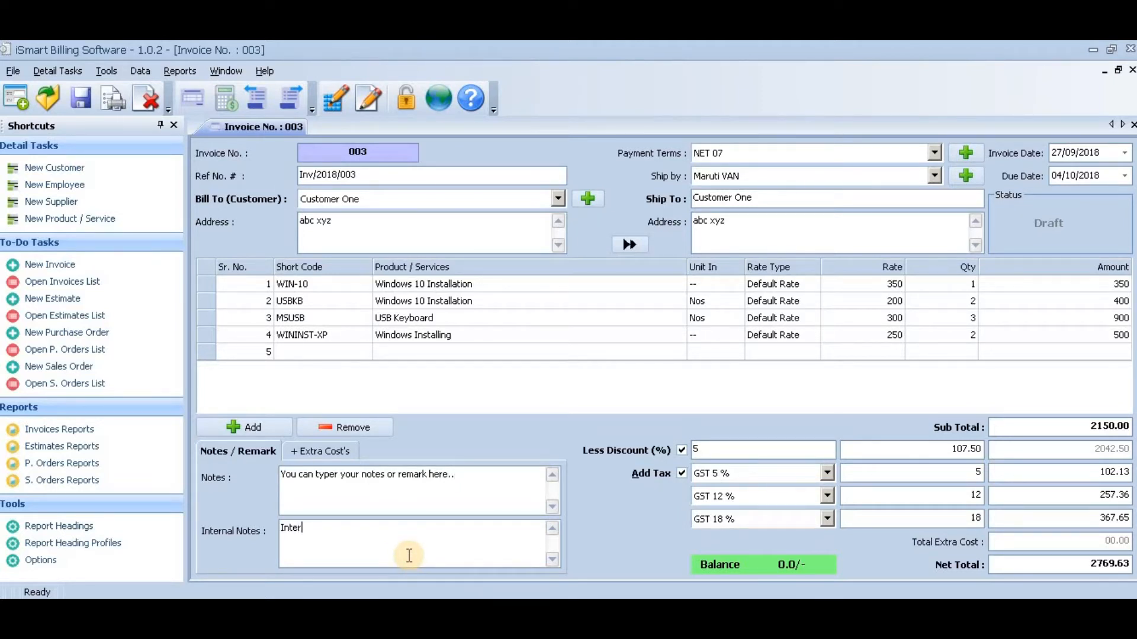
{"action": "type", "text": "nal Notes Here"}
- Add a "Shipping and handling" extra cost of 150 to the invoice
{"action": "left_click", "coordinate": [325, 452]}
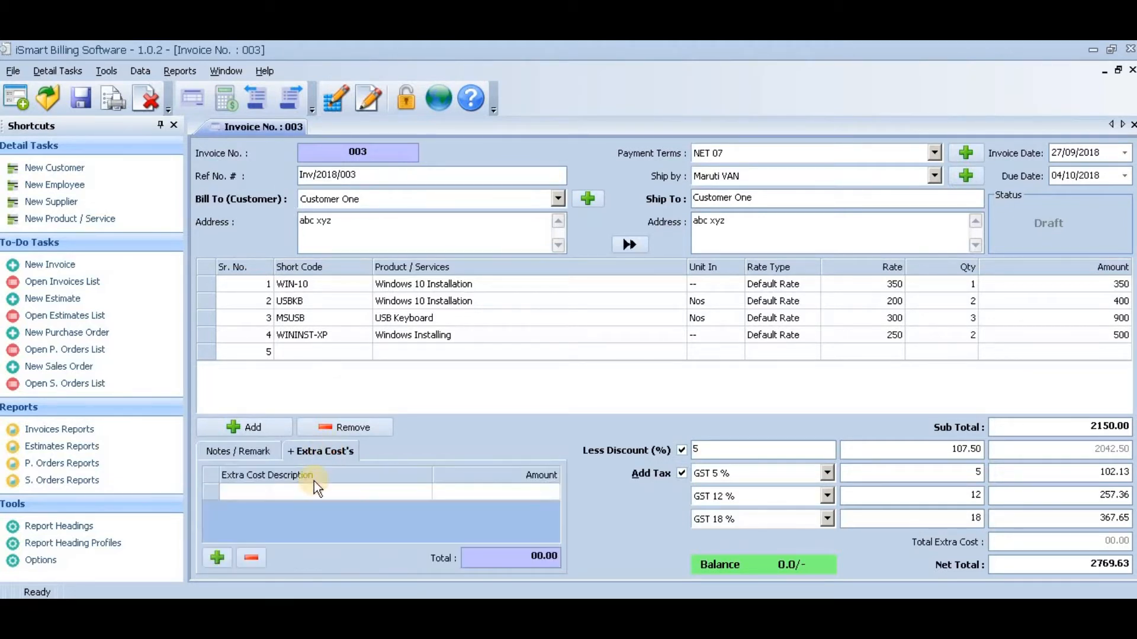
{"action": "left_click", "coordinate": [386, 492]}
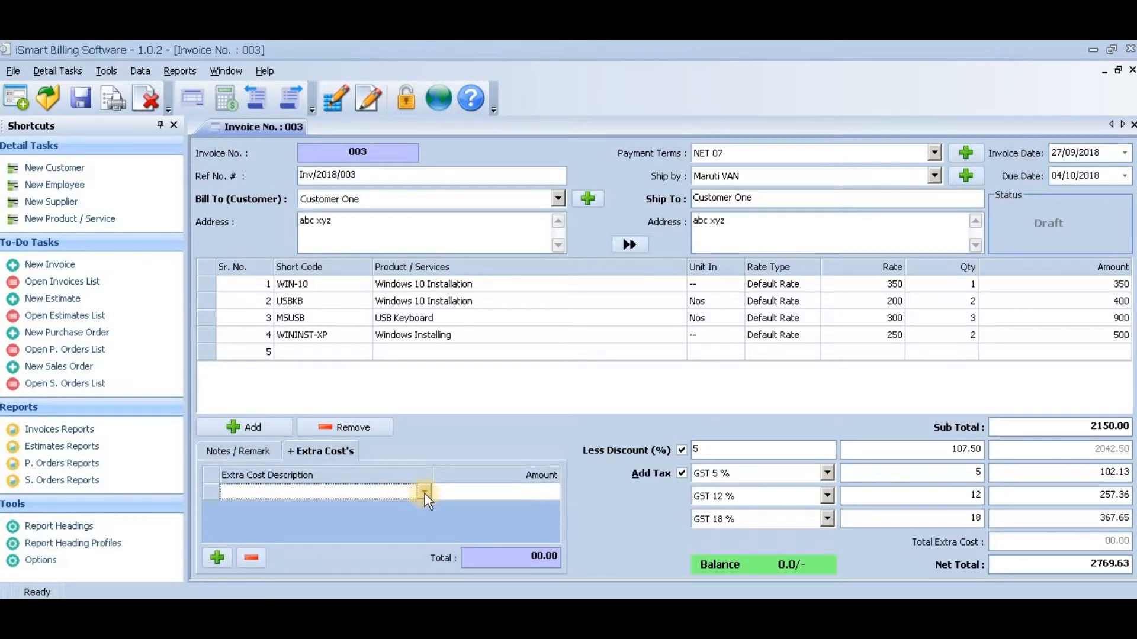
{"action": "left_click", "coordinate": [424, 493]}
{"action": "left_click", "coordinate": [393, 508]}
{"action": "left_click", "coordinate": [467, 493]}
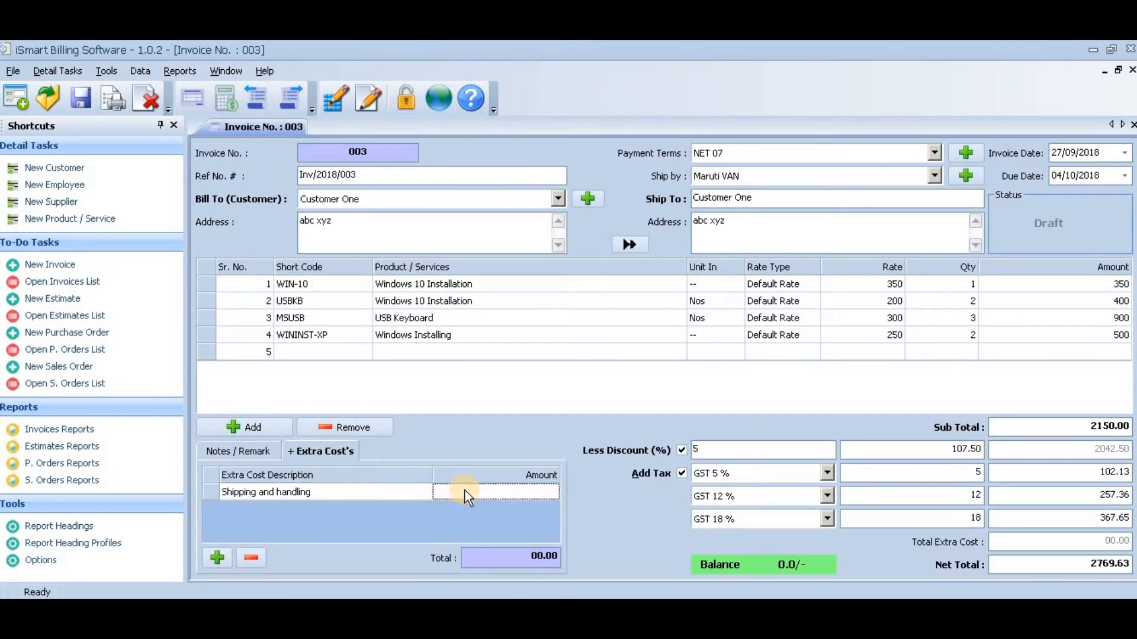
{"action": "type", "text": "150"}
{"action": "key", "text": "Return"}
{"action": "key", "text": "Return"}
- Add a "Postage and handling" extra cost of 50 on the second extra cost row
{"action": "key", "text": "Down"}
{"action": "key", "text": "Down"}
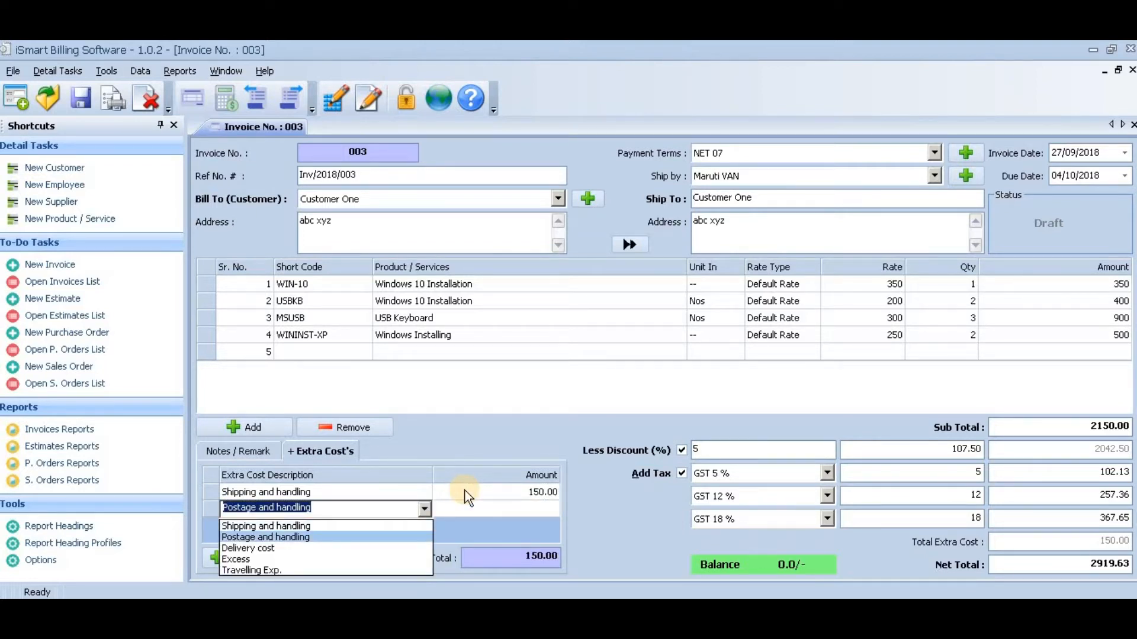
{"action": "key", "text": "Return"}
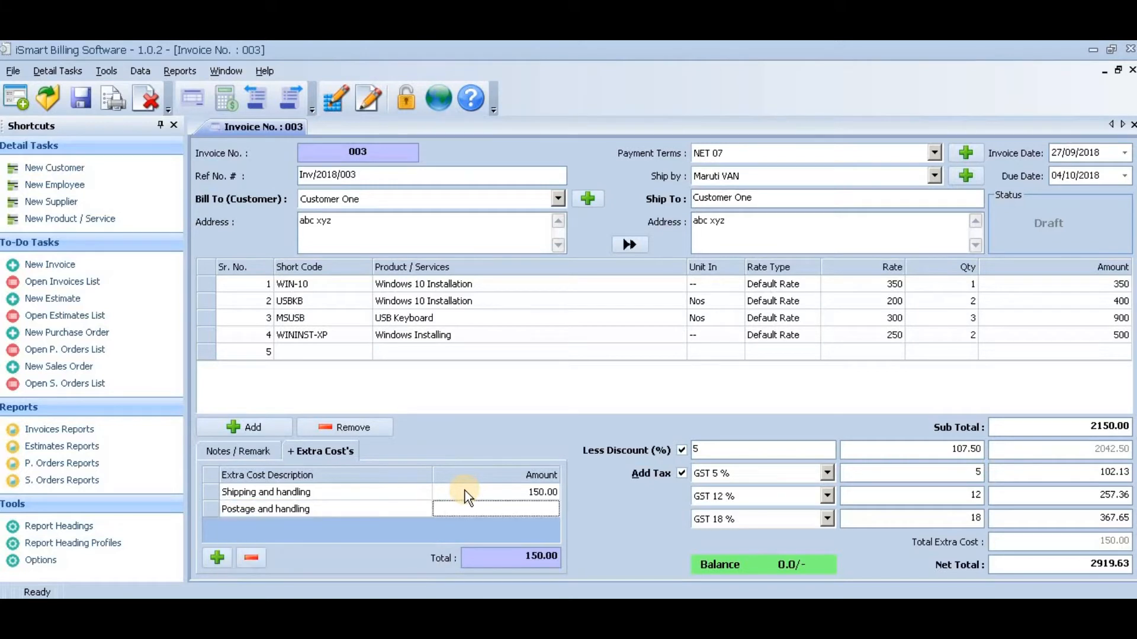
{"action": "type", "text": "50"}
{"action": "key", "text": "Return"}
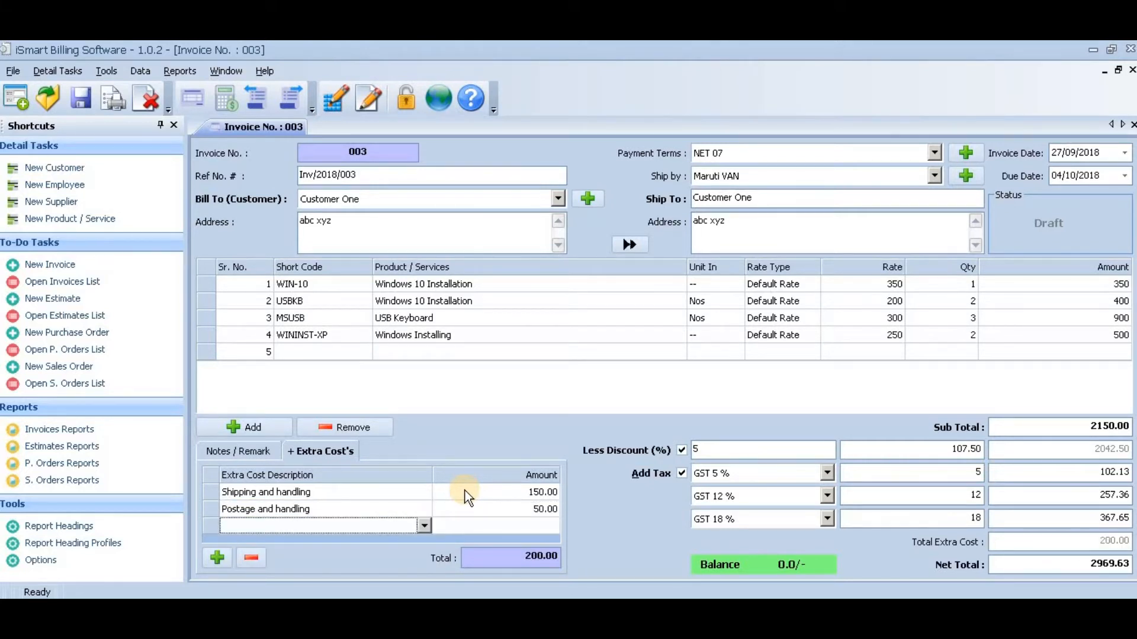
- Add a "Delivery cost" extra cost of 100 on the third extra cost row and save the invoice
{"action": "type", "text": "Delivery cost"}
{"action": "key", "text": "Return"}
{"action": "type", "text": "100"}
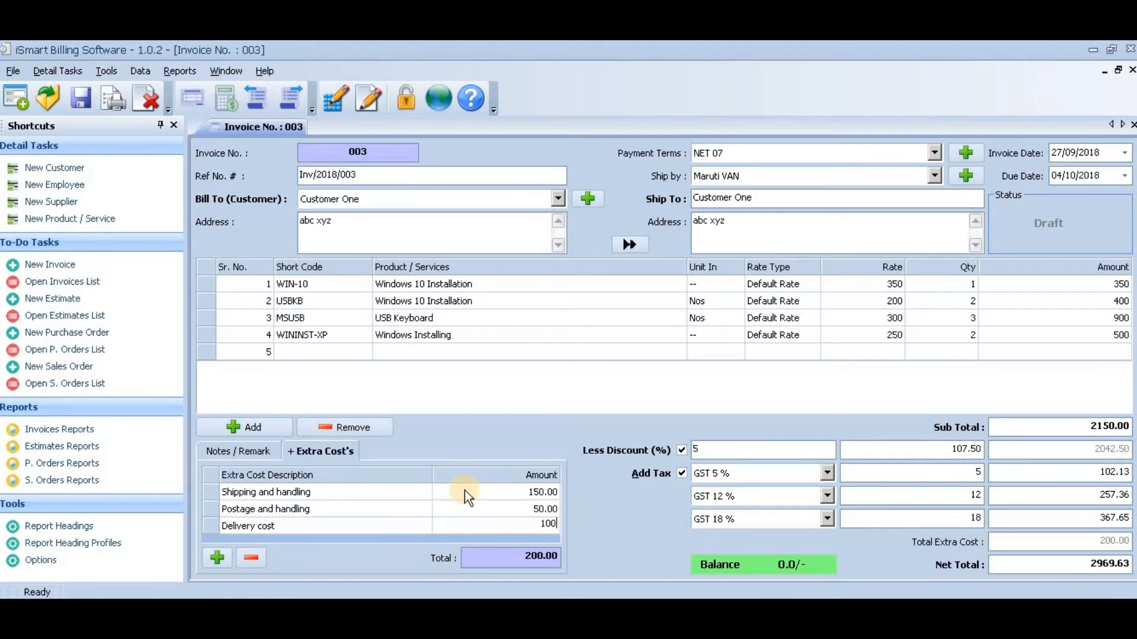
{"action": "key", "text": "Return"}
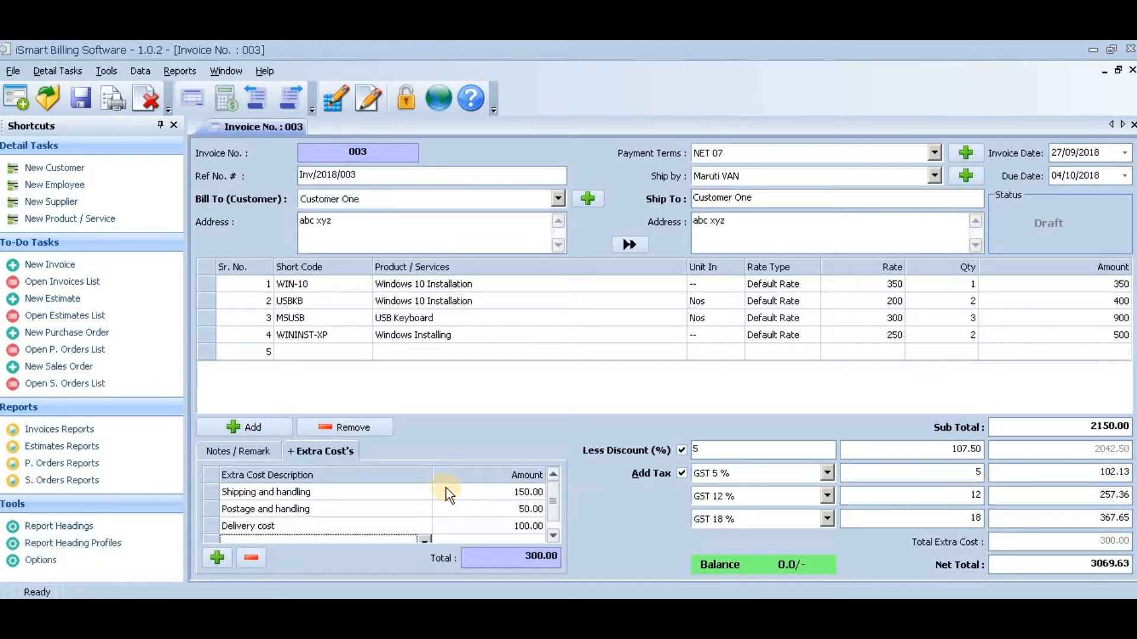
{"action": "left_click", "coordinate": [251, 456]}
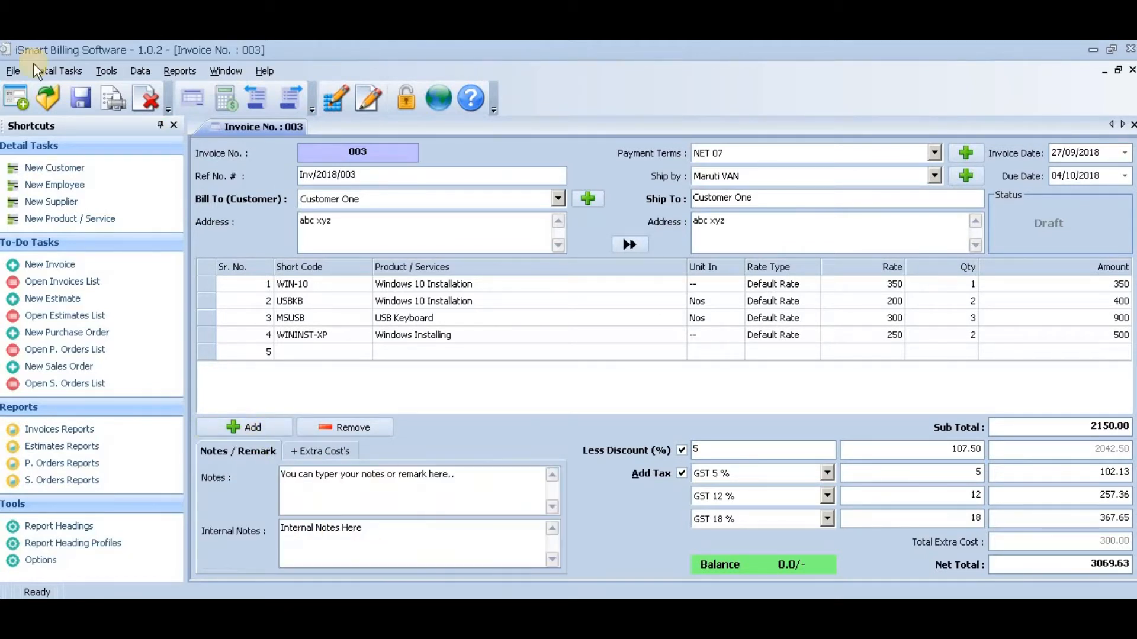
{"action": "left_click", "coordinate": [76, 100]}
- Open the invoice's print preview and look over the page in Invoice Format 2
{"action": "left_click", "coordinate": [119, 101]}
{"action": "left_click", "coordinate": [133, 120]}
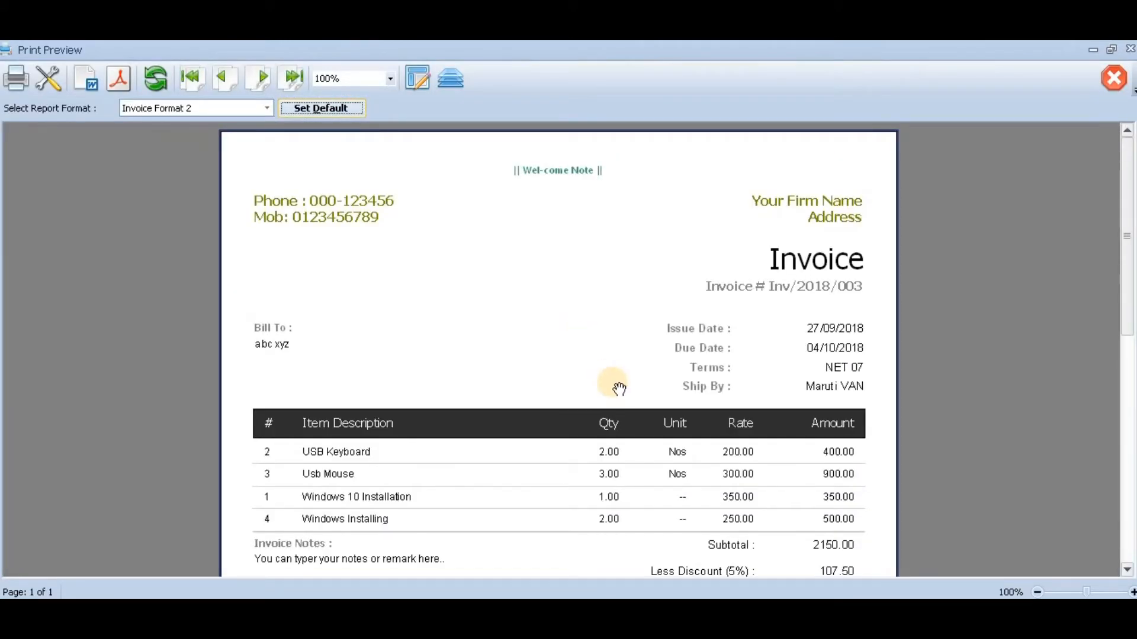
{"action": "left_click_drag", "start_coordinate": [619, 388], "coordinate": [634, 344]}
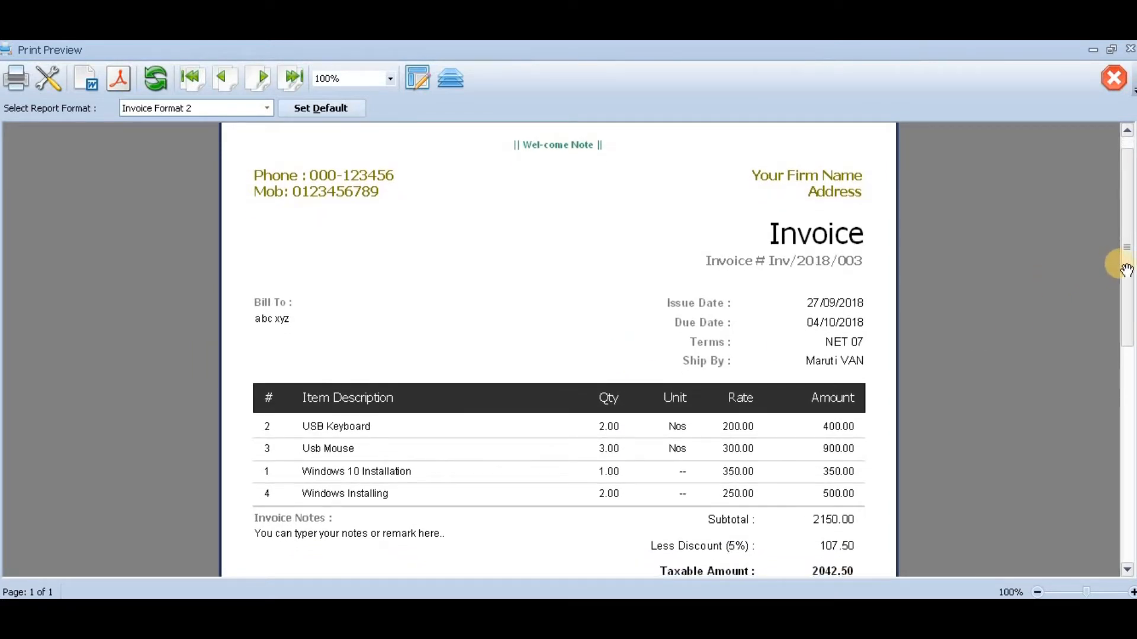
{"action": "mouse_move", "coordinate": [1125, 261]}
{"action": "left_mouse_down"}
{"action": "mouse_move", "coordinate": [1119, 487]}
{"action": "mouse_move", "coordinate": [1111, 243]}
{"action": "left_mouse_up"}
- Preview the invoice in Invoice Format 1, look over the page and close the print preview
{"action": "left_click", "coordinate": [268, 110]}
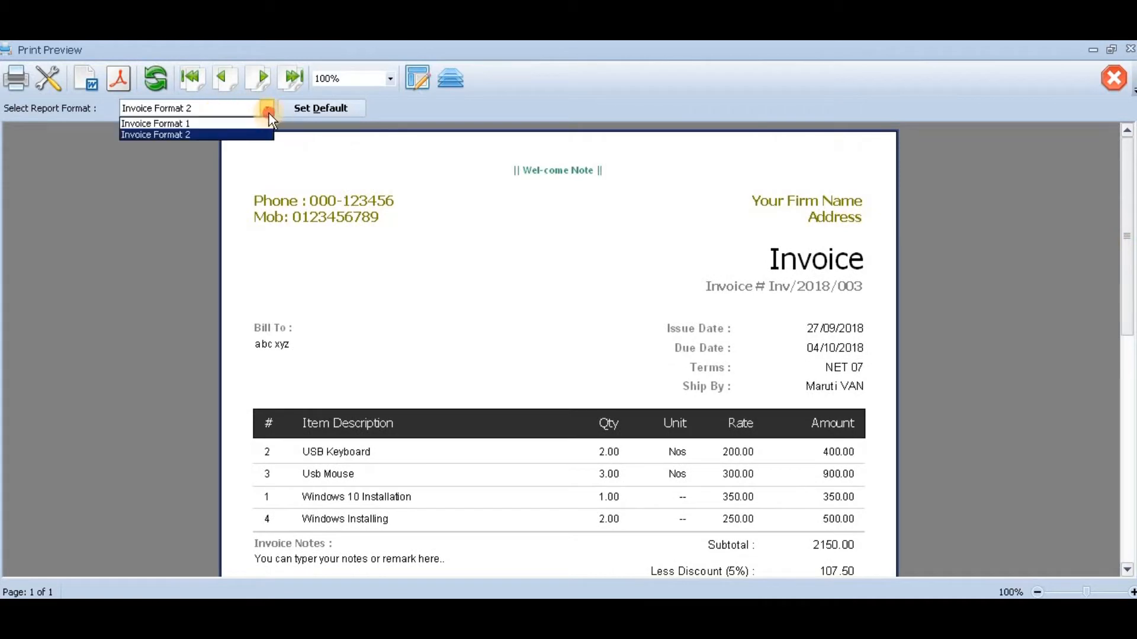
{"action": "left_click", "coordinate": [232, 123]}
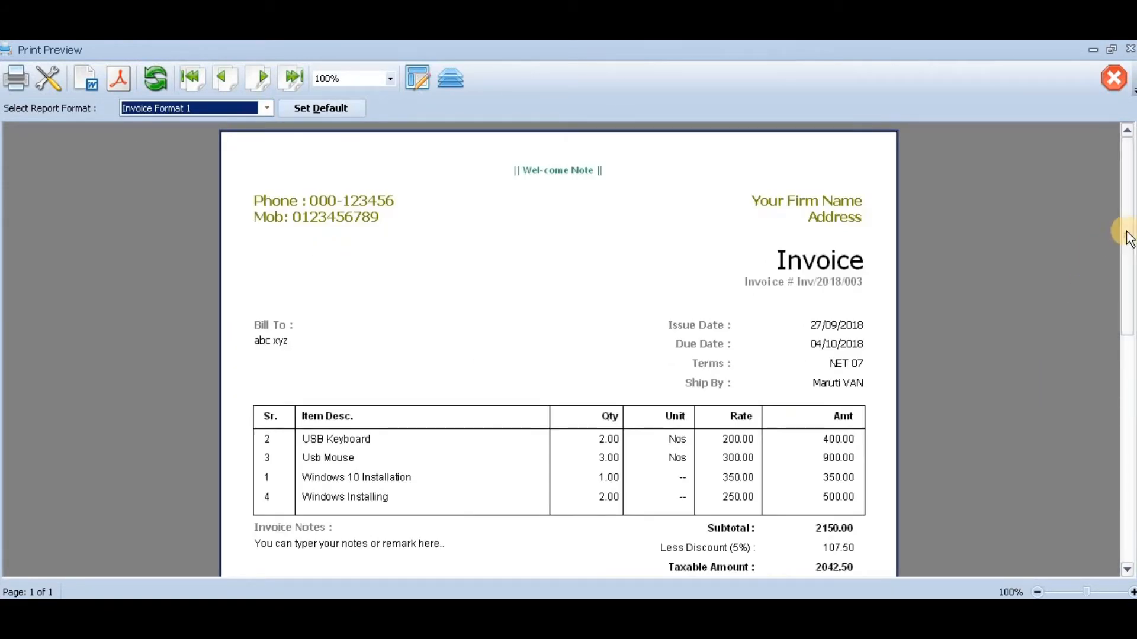
{"action": "mouse_move", "coordinate": [1128, 240]}
{"action": "left_mouse_down"}
{"action": "mouse_move", "coordinate": [1123, 461]}
{"action": "mouse_move", "coordinate": [1120, 219]}
{"action": "left_mouse_up"}
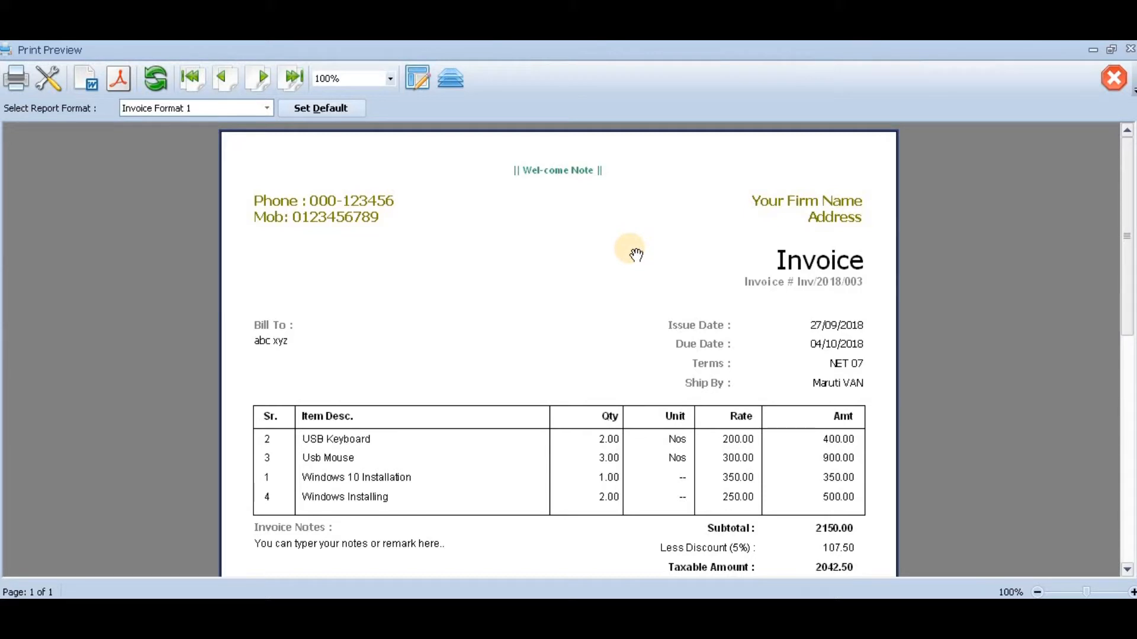
{"action": "left_click", "coordinate": [1114, 82]}
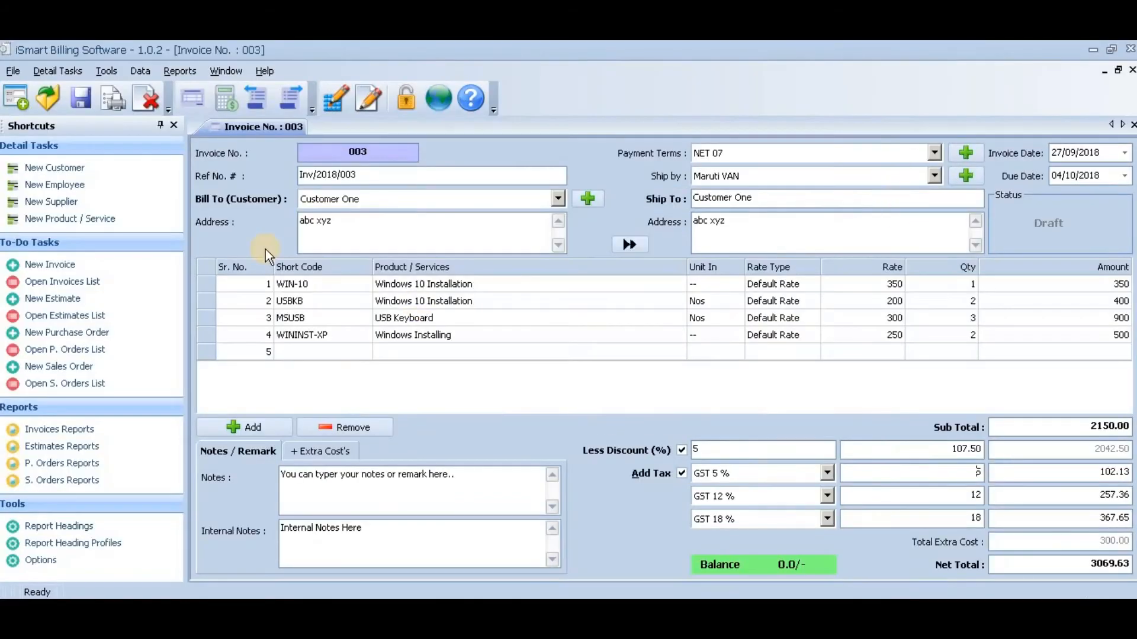
{"action": "left_click", "coordinate": [11, 71]}
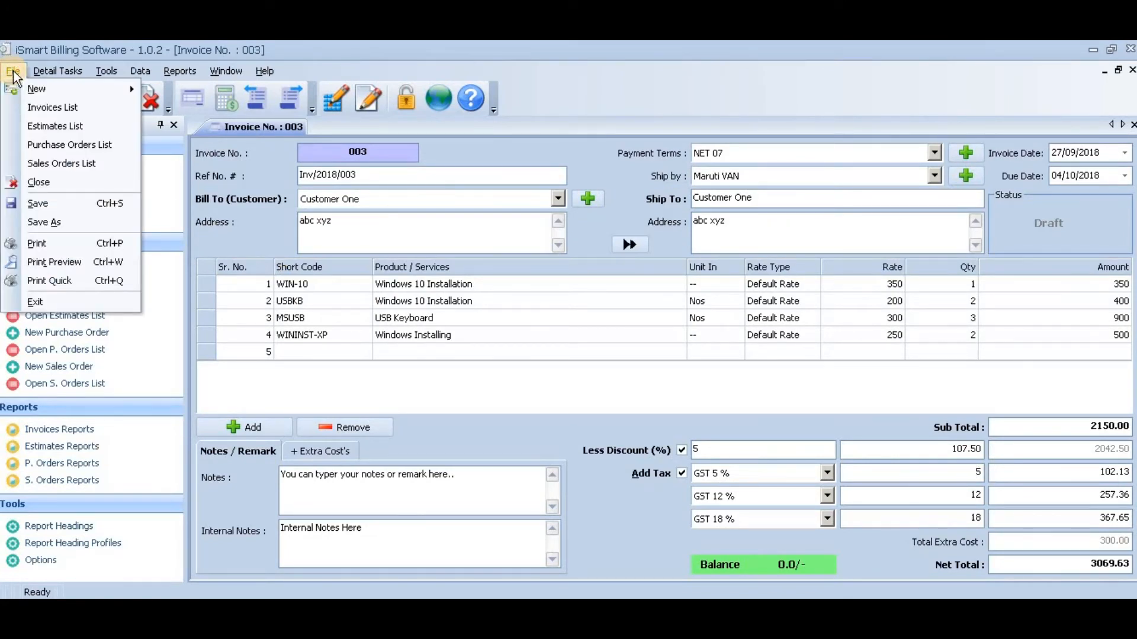
{"action": "mouse_move", "coordinate": [46, 74]}
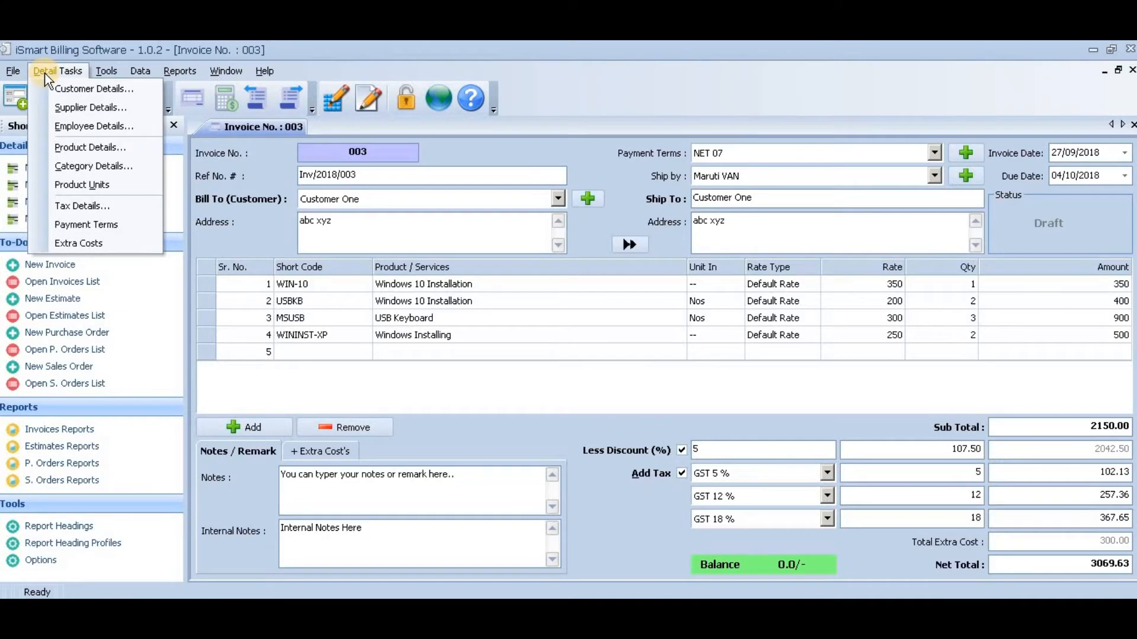
{"action": "mouse_move", "coordinate": [123, 69]}
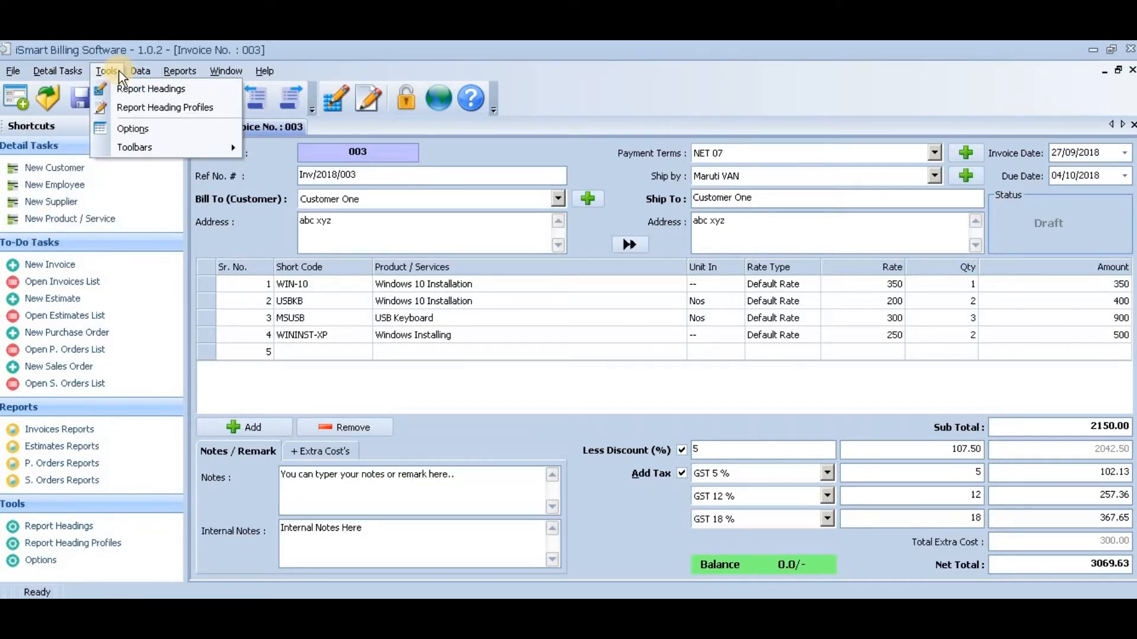
{"action": "mouse_move", "coordinate": [168, 77]}
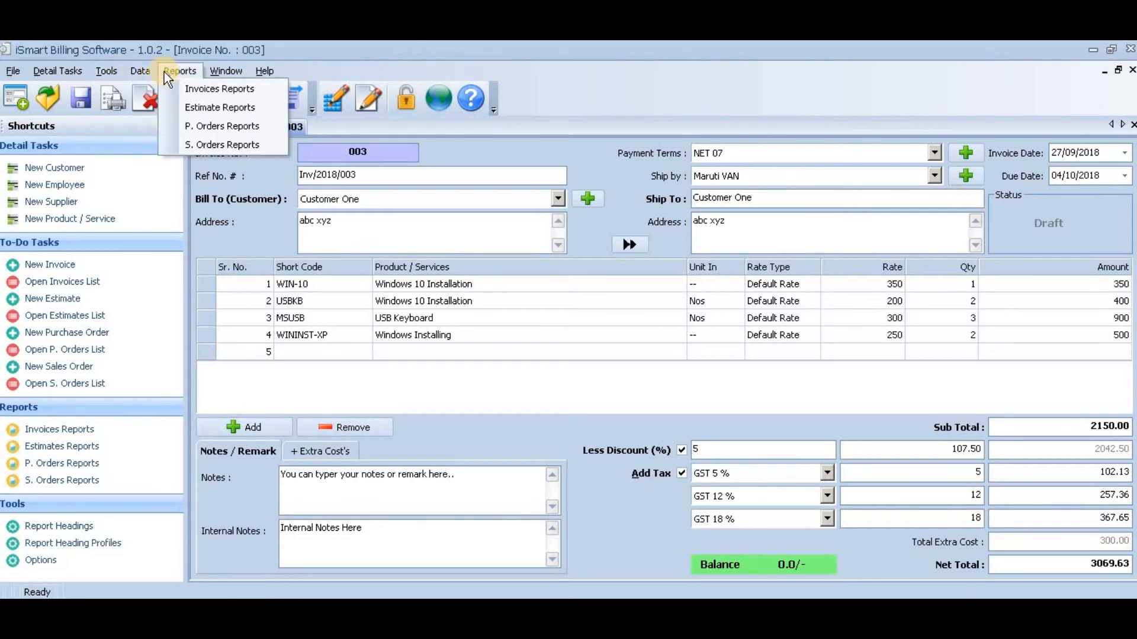
{"action": "mouse_move", "coordinate": [212, 72]}
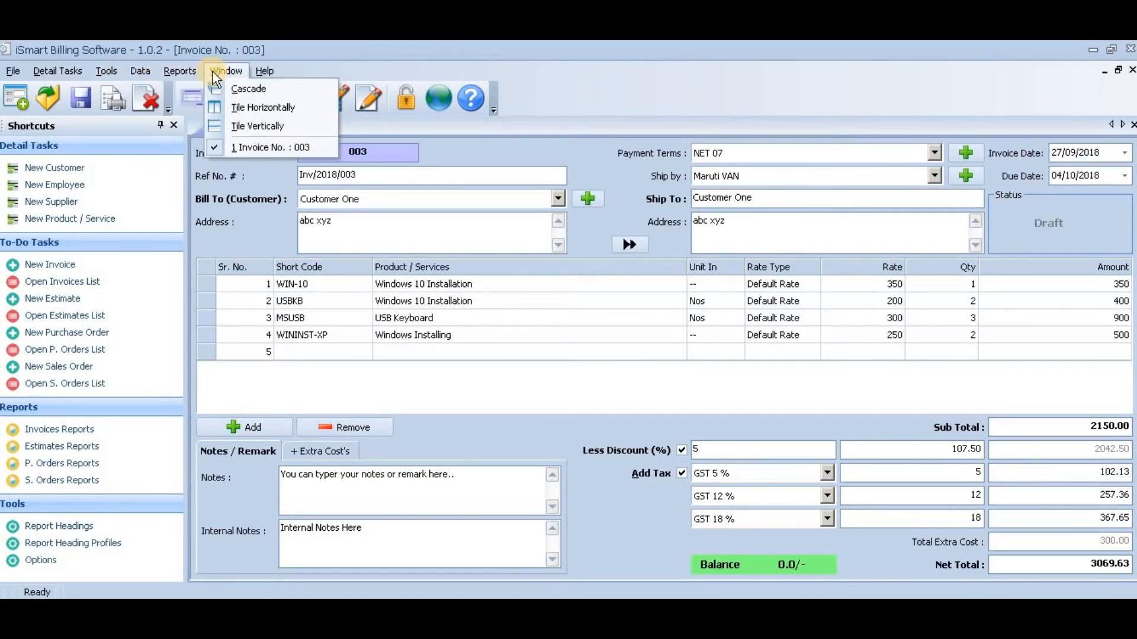
{"action": "mouse_move", "coordinate": [260, 74]}
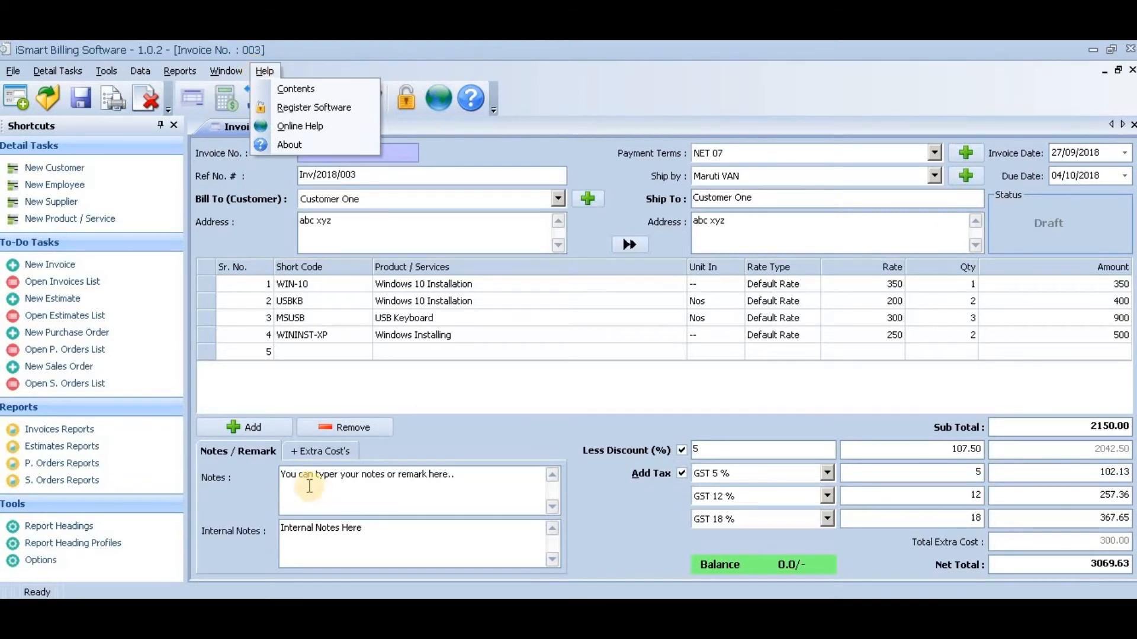
{"action": "left_click", "coordinate": [367, 502]}
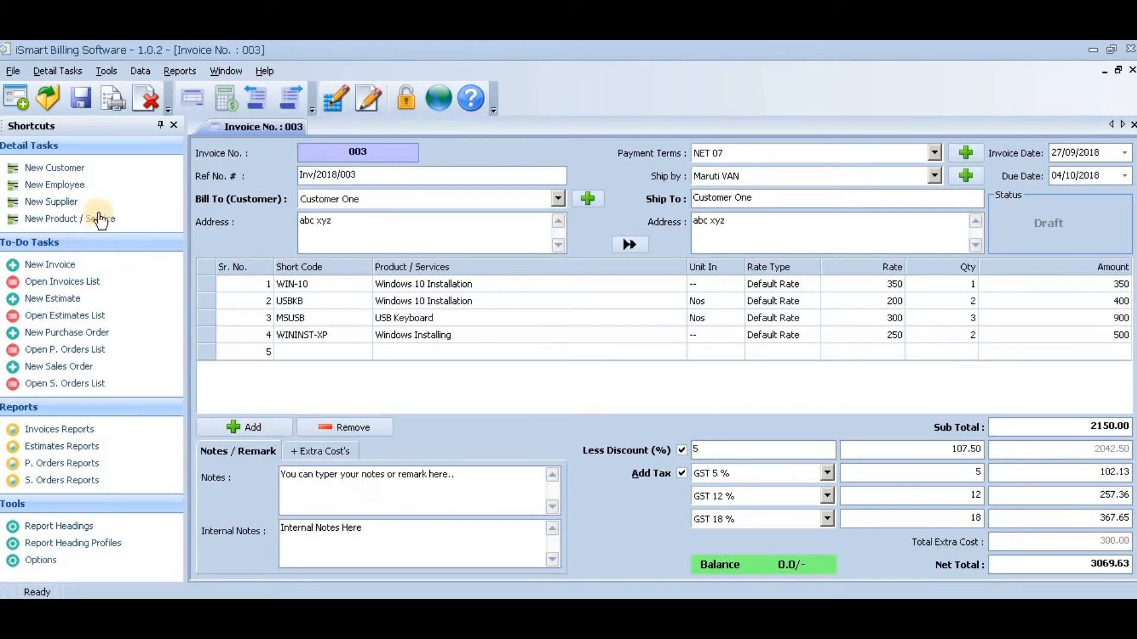
- Create a new blank estimate and switch between it and the open invoice
{"action": "left_click", "coordinate": [17, 99]}
{"action": "left_click", "coordinate": [38, 145]}
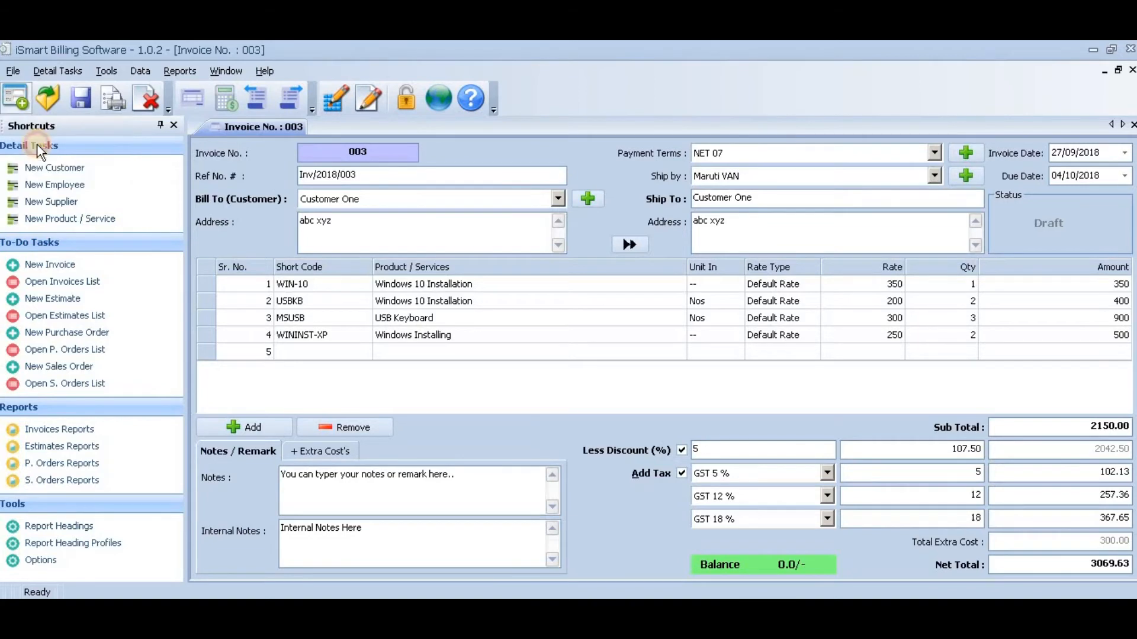
{"action": "left_click", "coordinate": [260, 130]}
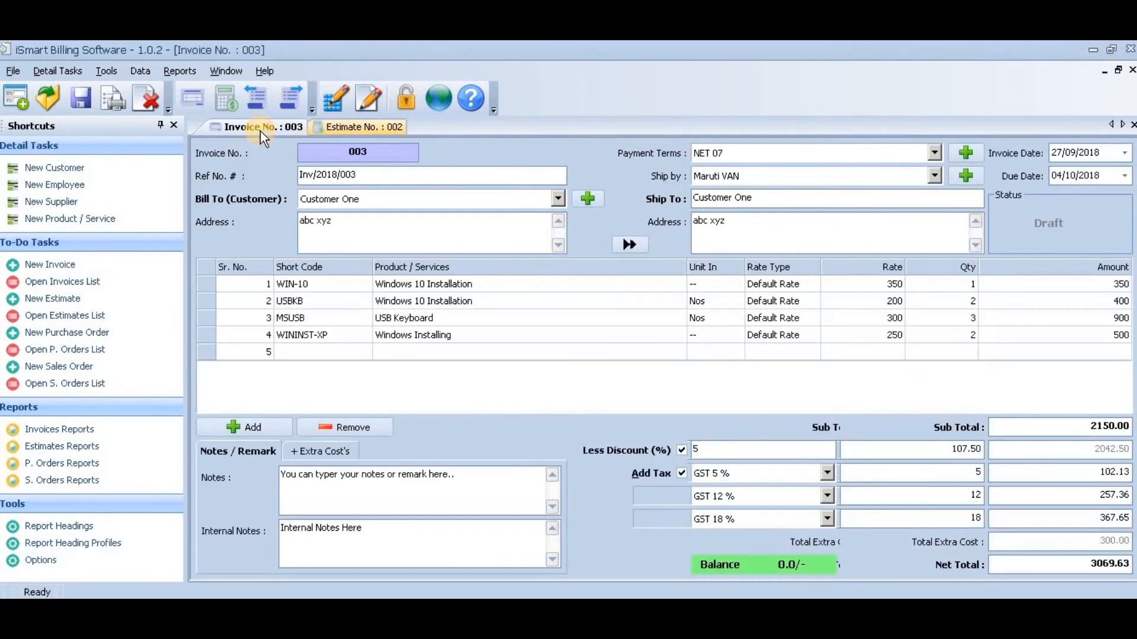
{"action": "left_click", "coordinate": [331, 126]}
{"action": "left_click", "coordinate": [273, 133]}
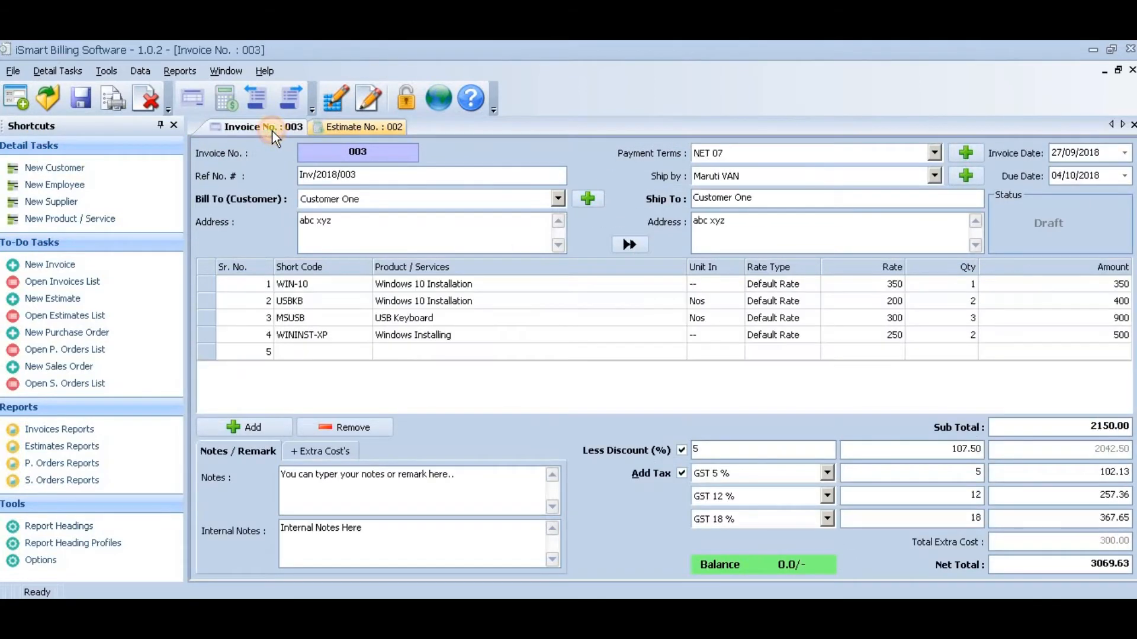
{"action": "left_click", "coordinate": [331, 130]}
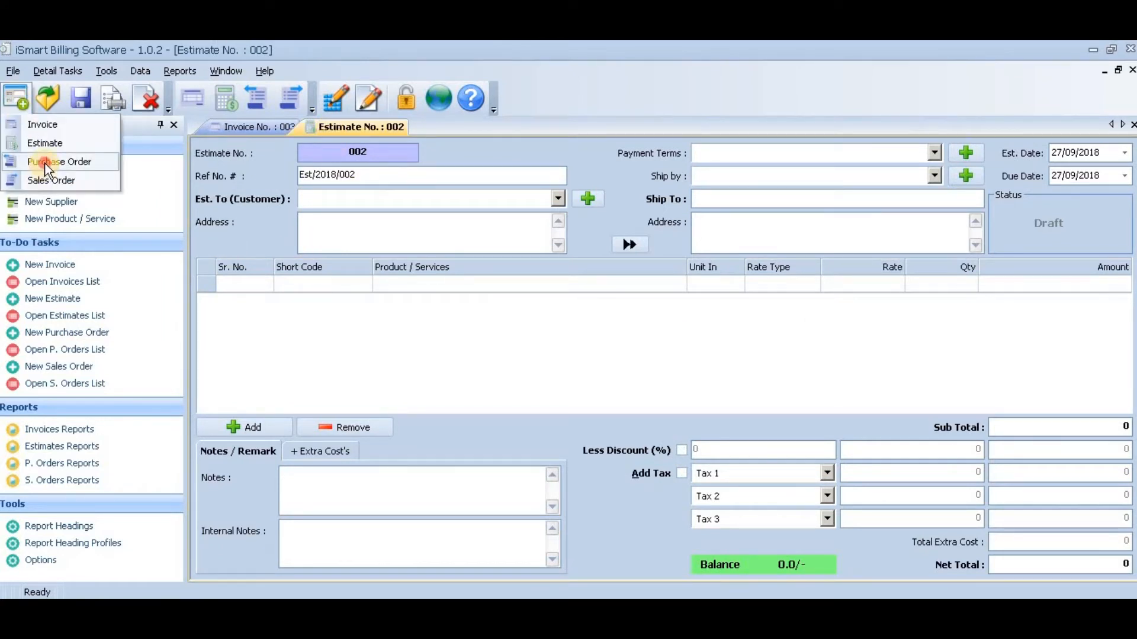
- Create a new blank purchase order and a new blank sales order
{"action": "left_click", "coordinate": [47, 162]}
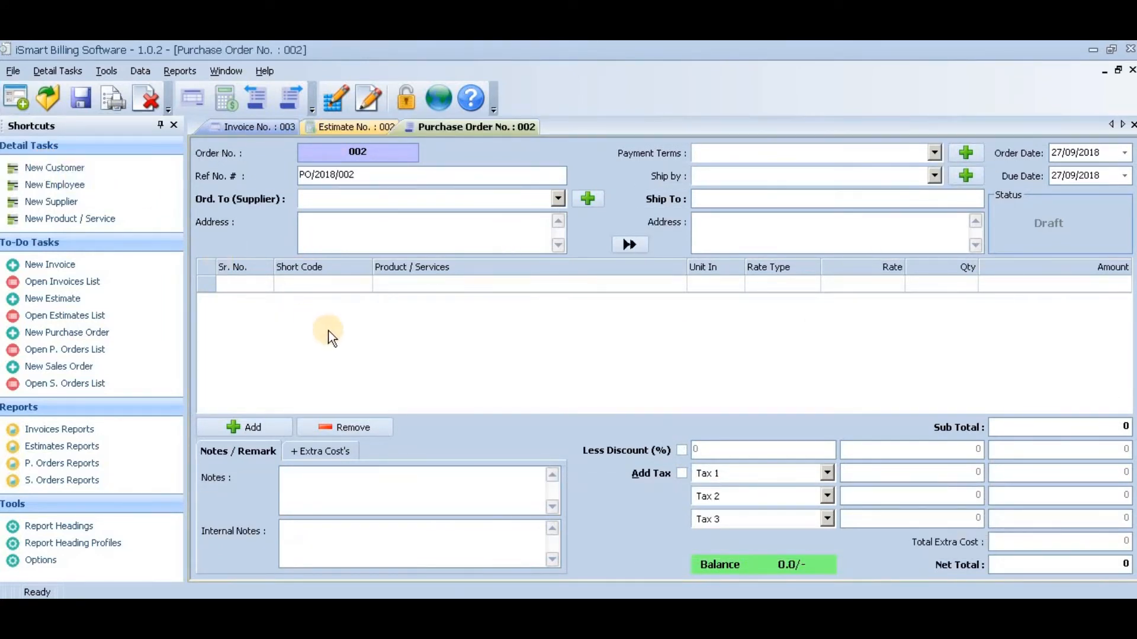
{"action": "left_click", "coordinate": [18, 100]}
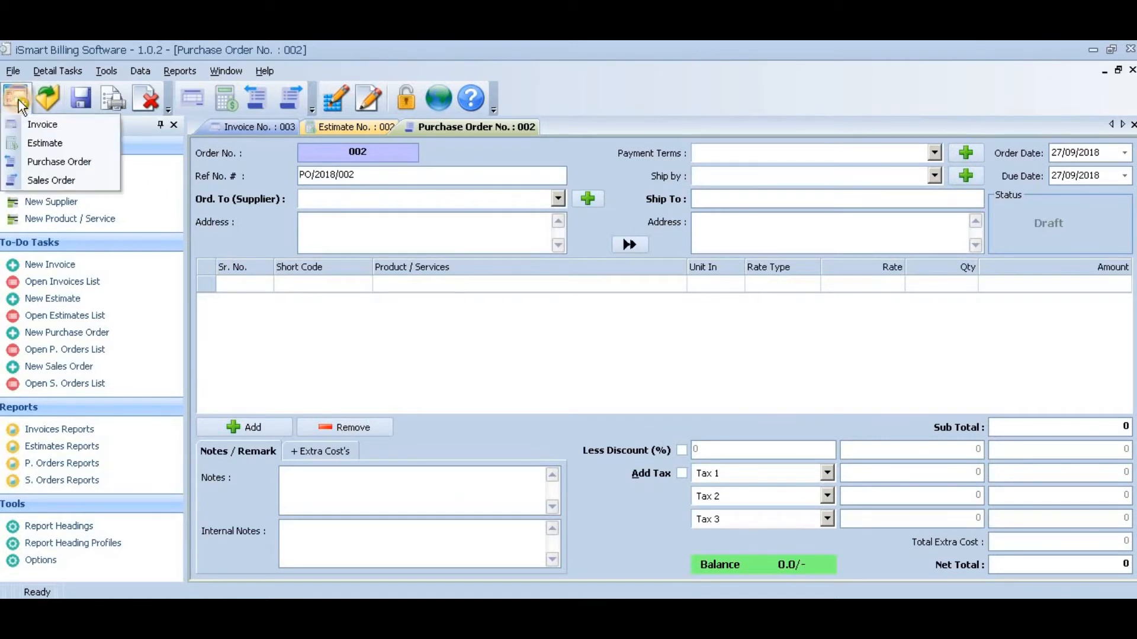
{"action": "left_click", "coordinate": [49, 180]}
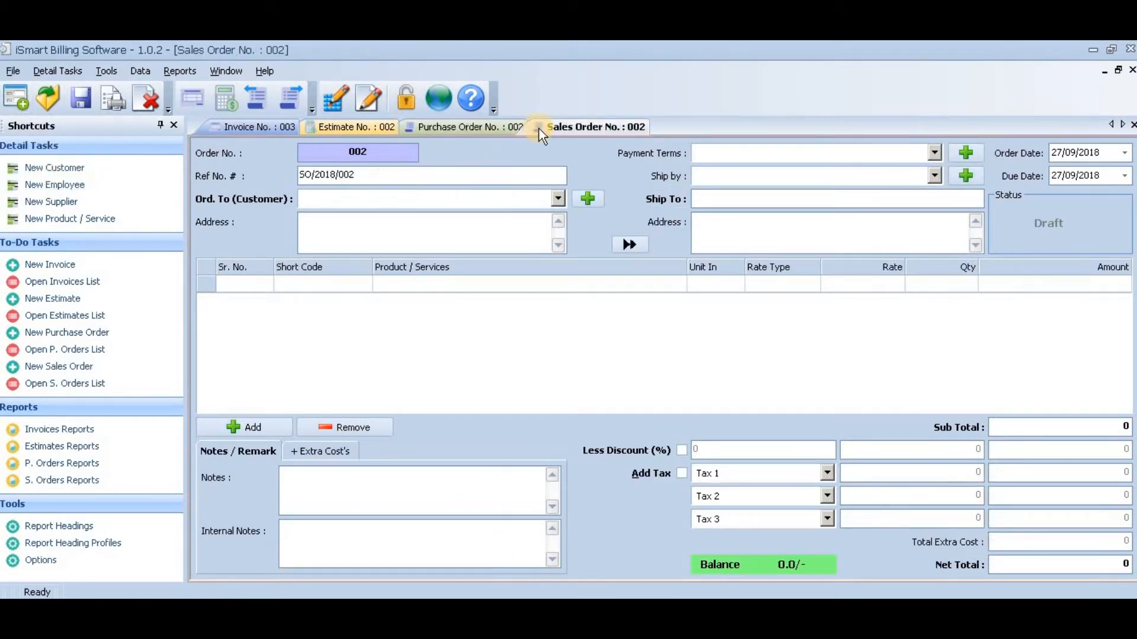
- Look through the open purchase order and estimate and return to the invoice
{"action": "left_click", "coordinate": [497, 126]}
{"action": "left_click", "coordinate": [355, 126]}
{"action": "left_click", "coordinate": [251, 127]}
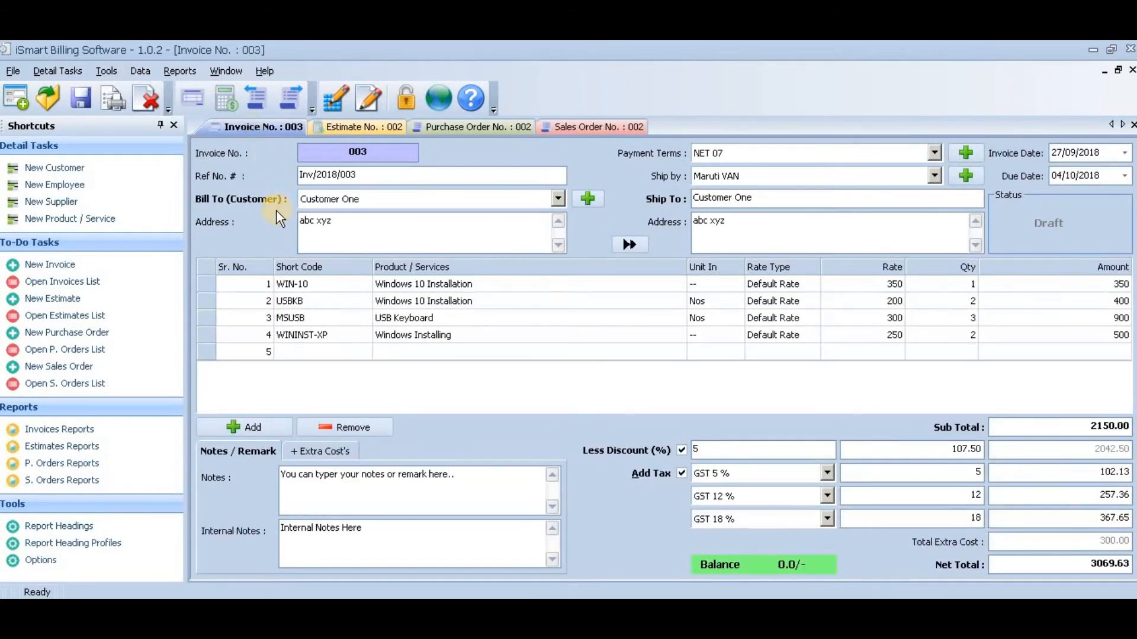
- View the Default Customer record from the customer list and close the customer window
{"action": "left_click", "coordinate": [48, 76]}
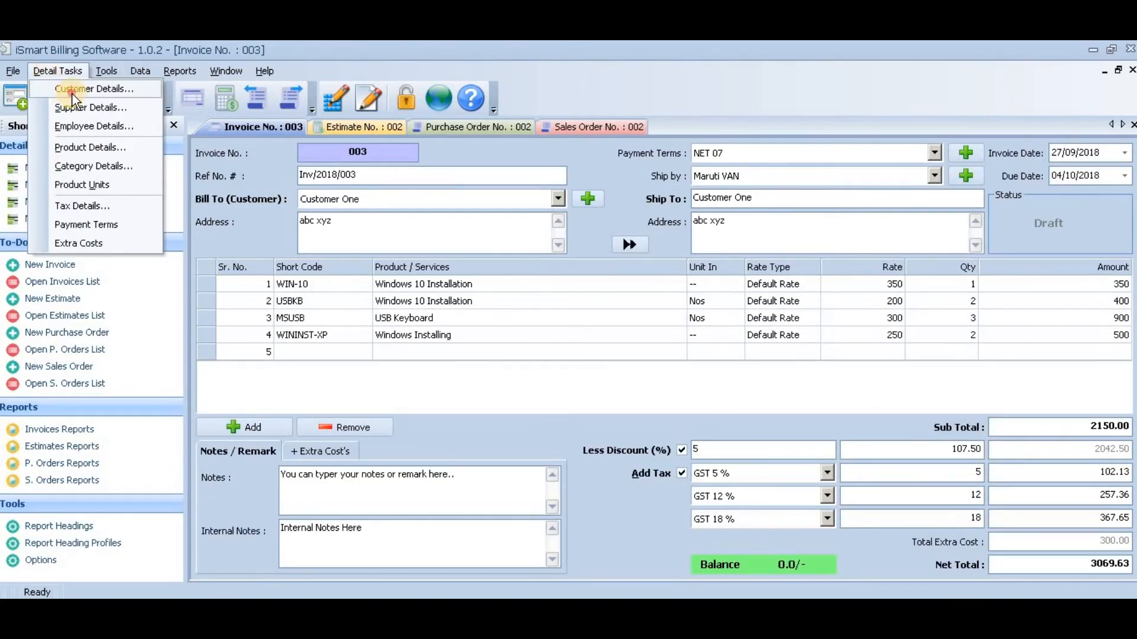
{"action": "left_click", "coordinate": [62, 85]}
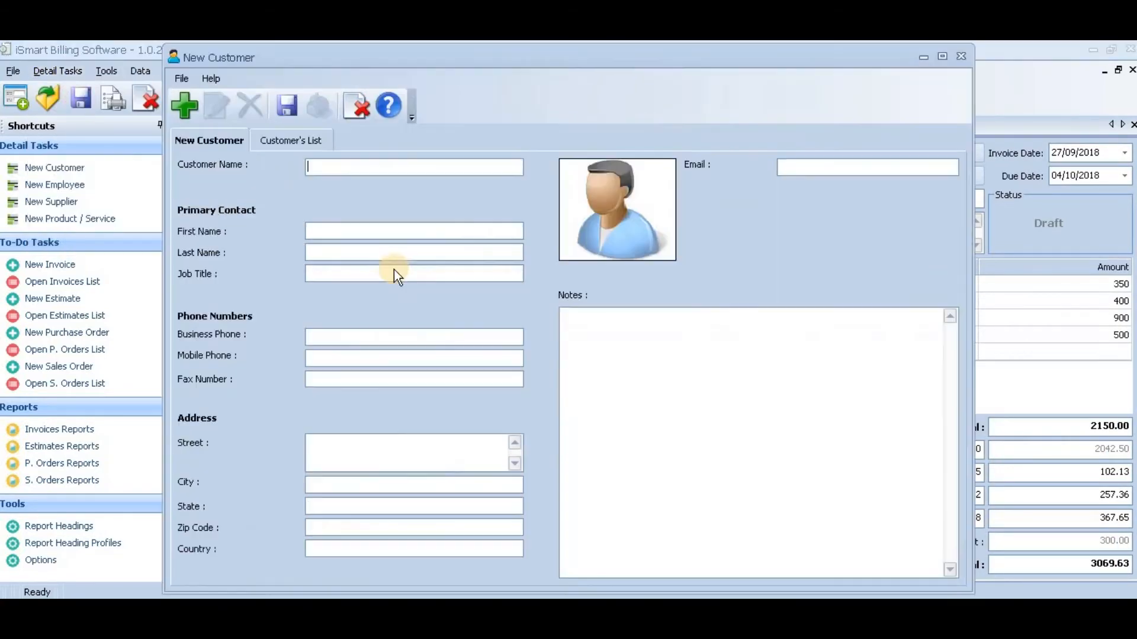
{"action": "left_click", "coordinate": [318, 147]}
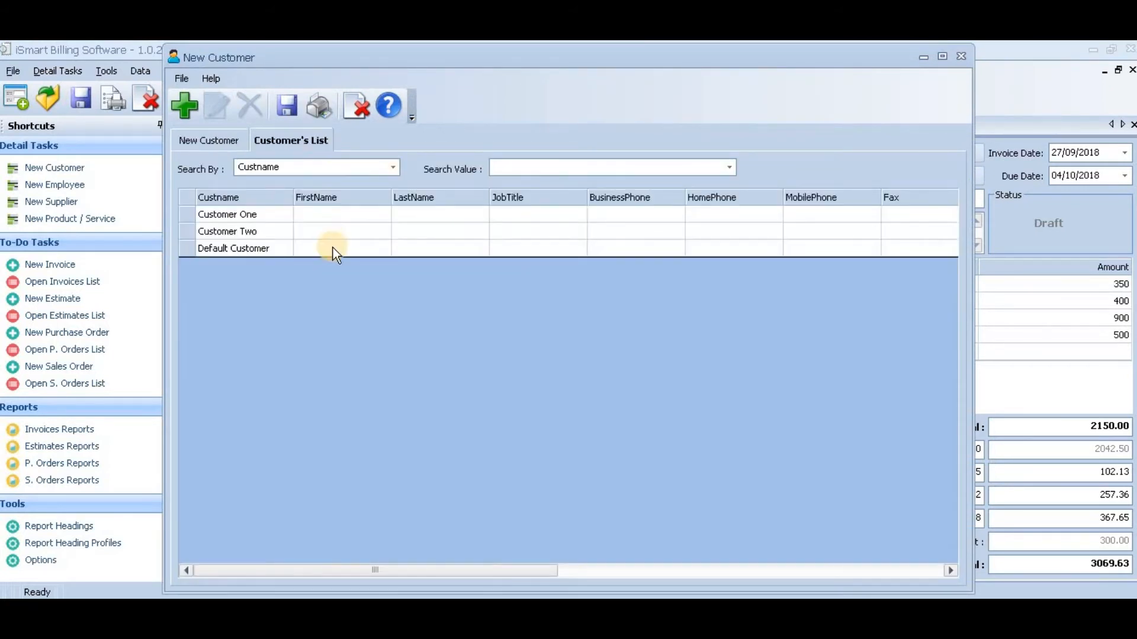
{"action": "double_click", "coordinate": [335, 249]}
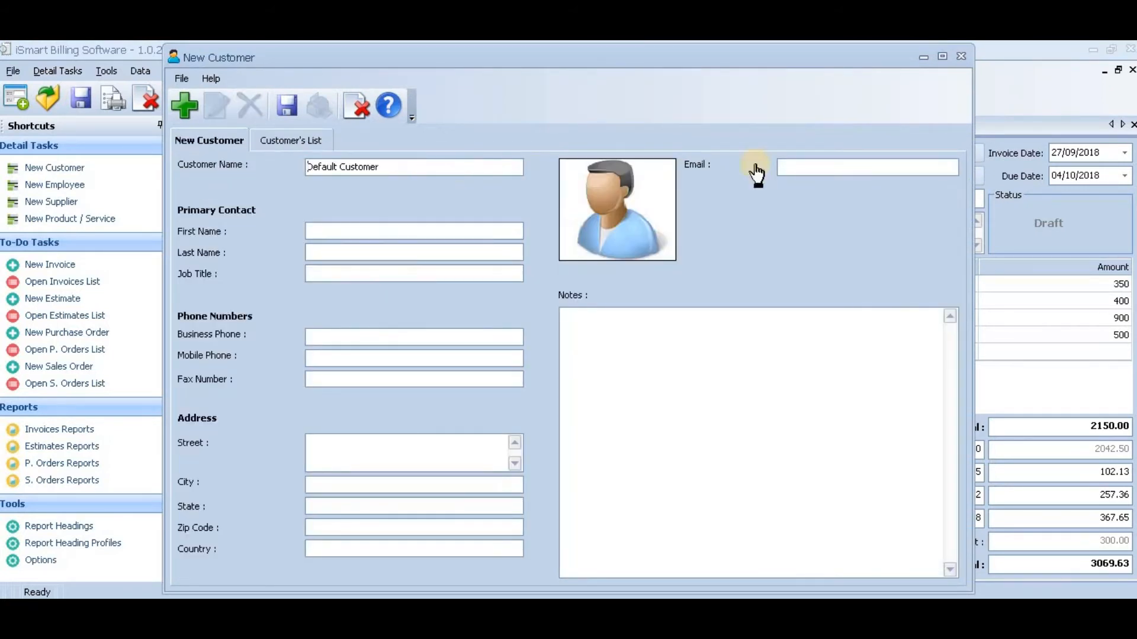
{"action": "left_click", "coordinate": [963, 56]}
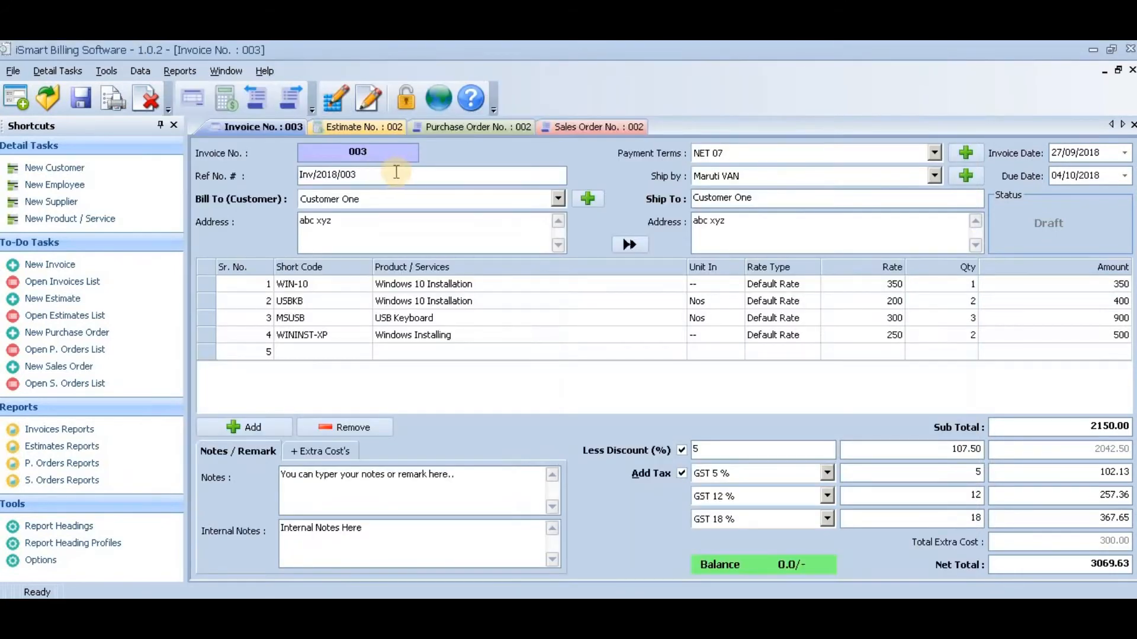
- View the Default Supplier record from the supplier list and close the supplier window
{"action": "left_click", "coordinate": [57, 71]}
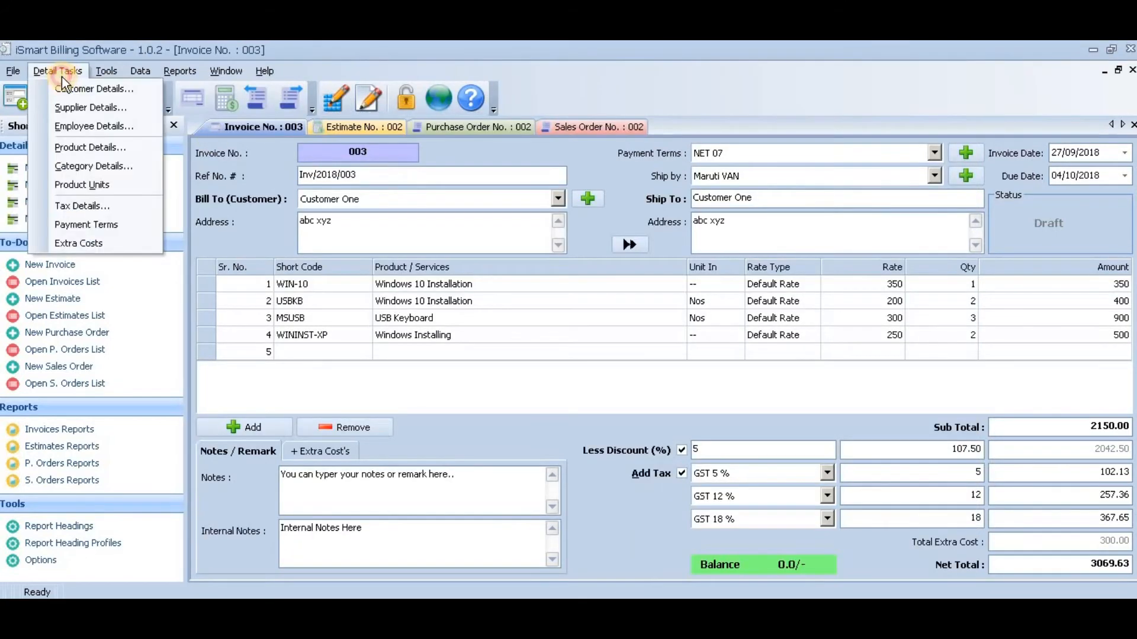
{"action": "left_click", "coordinate": [59, 113]}
{"action": "left_click", "coordinate": [254, 139]}
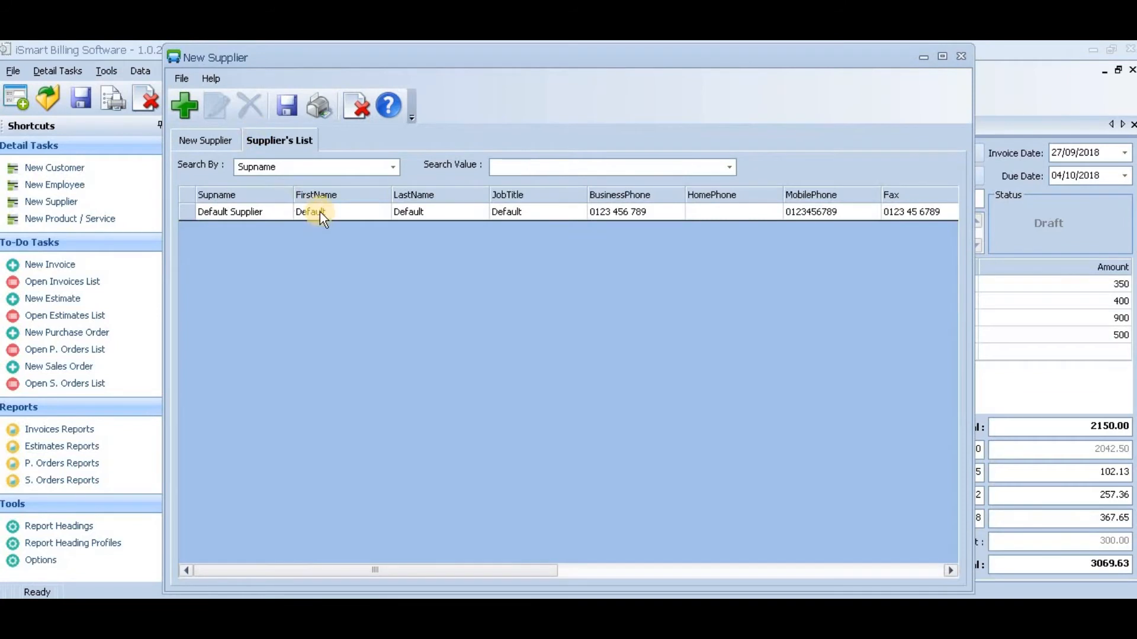
{"action": "double_click", "coordinate": [319, 212]}
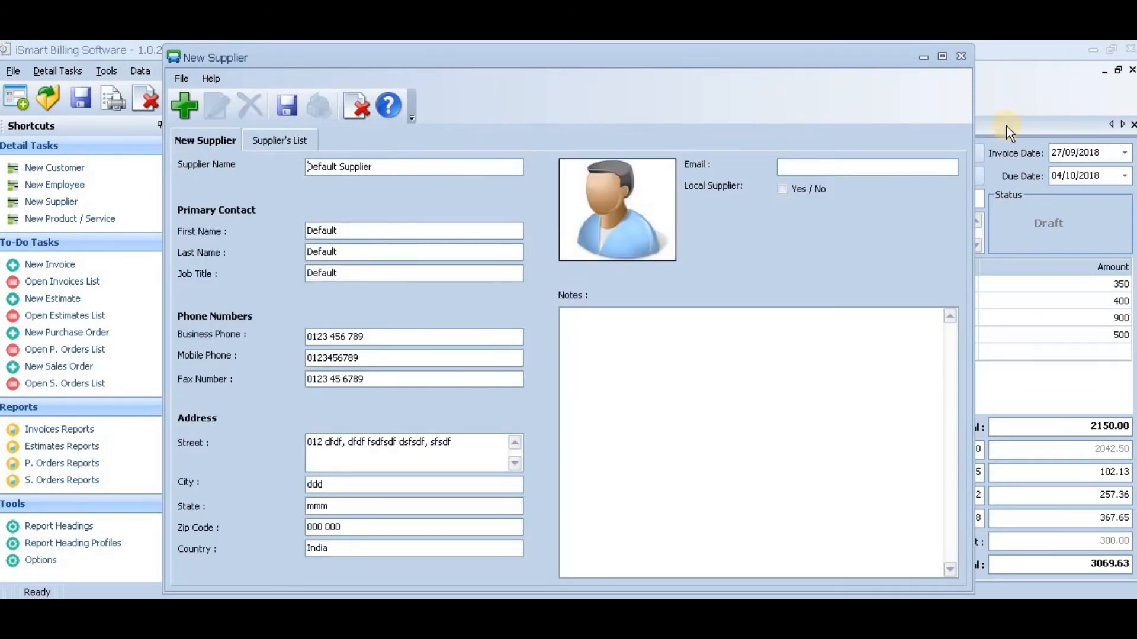
{"action": "left_click", "coordinate": [959, 59]}
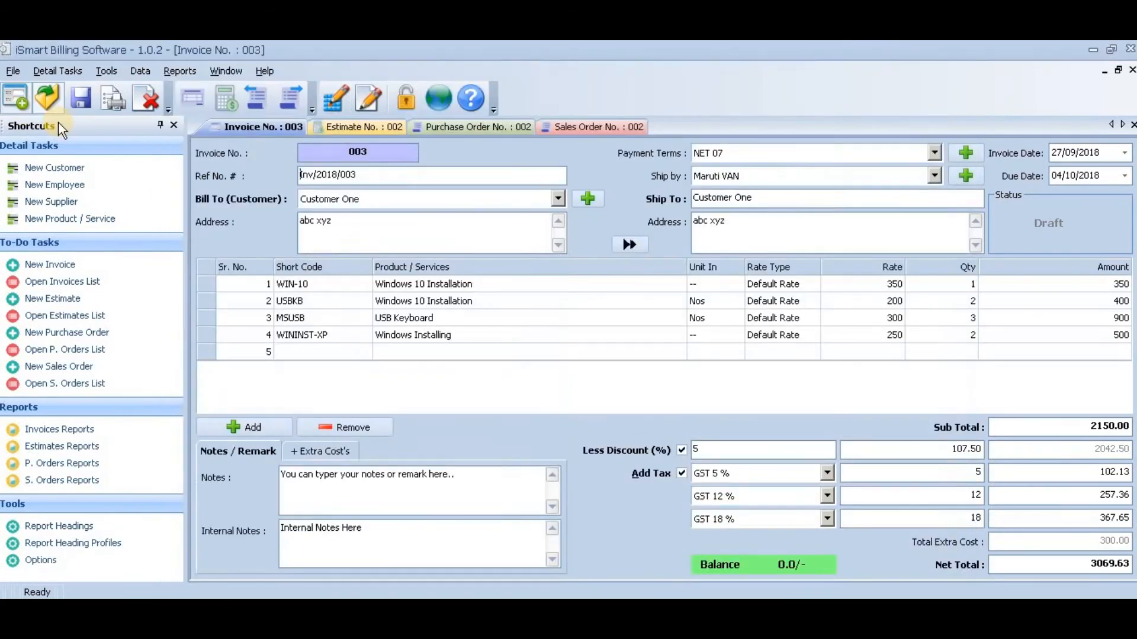
- View the employee list and the new employee form, and close the employee window
{"action": "left_click", "coordinate": [65, 72]}
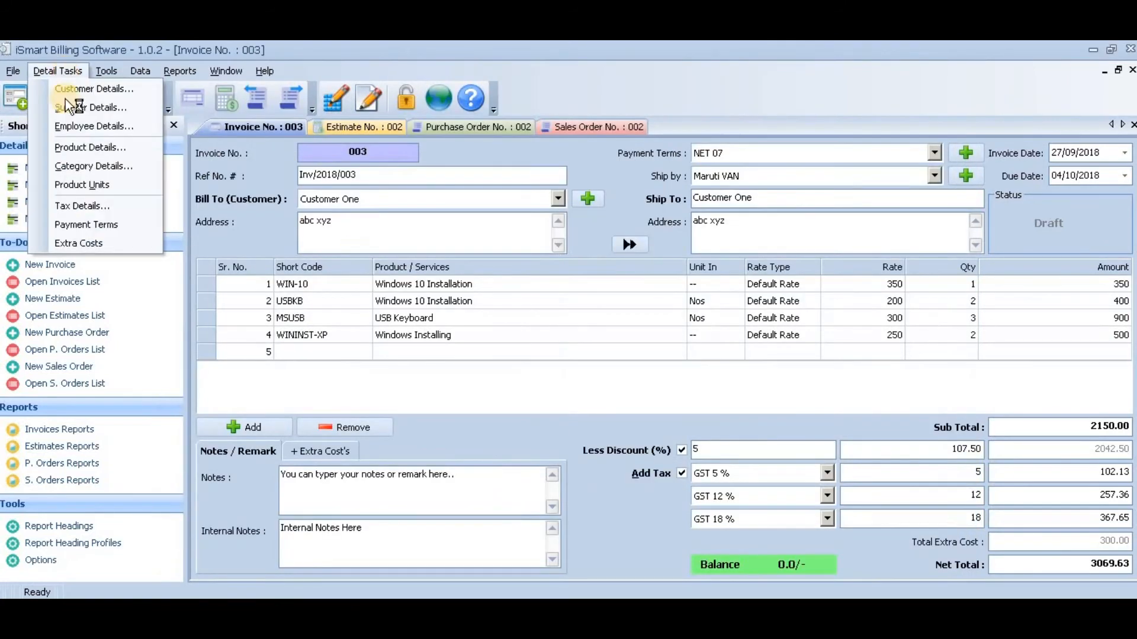
{"action": "left_click", "coordinate": [74, 132]}
{"action": "left_click", "coordinate": [279, 141]}
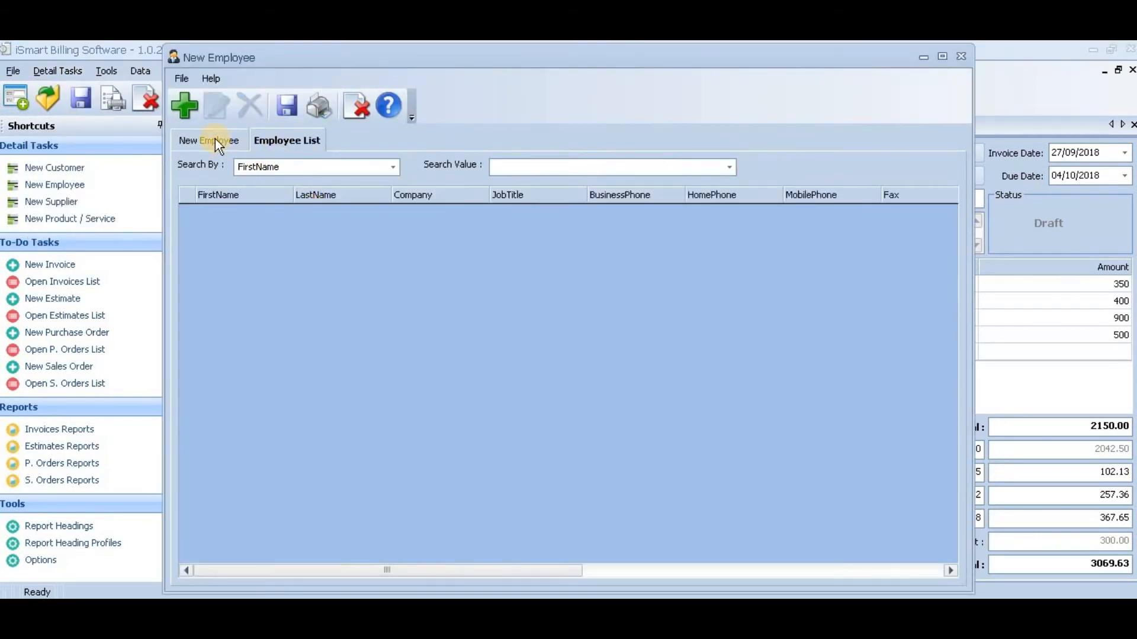
{"action": "left_click", "coordinate": [214, 140]}
{"action": "left_click", "coordinate": [961, 56]}
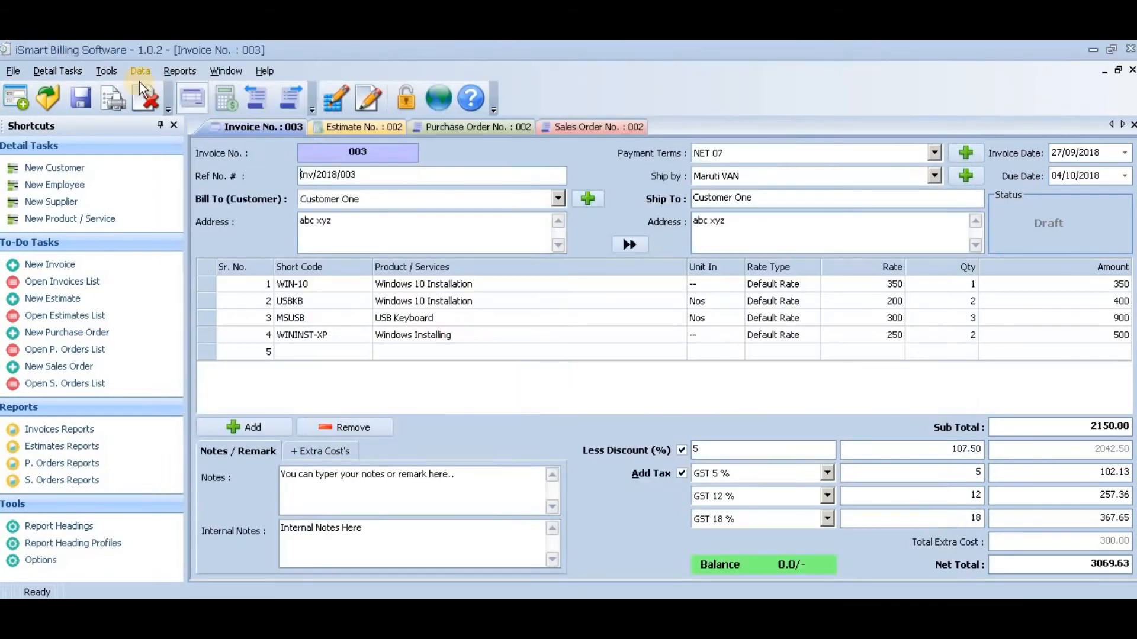
- View the USB Keyboard record from the products and services list and return to a blank product form
{"action": "left_click", "coordinate": [62, 67]}
{"action": "left_click", "coordinate": [88, 148]}
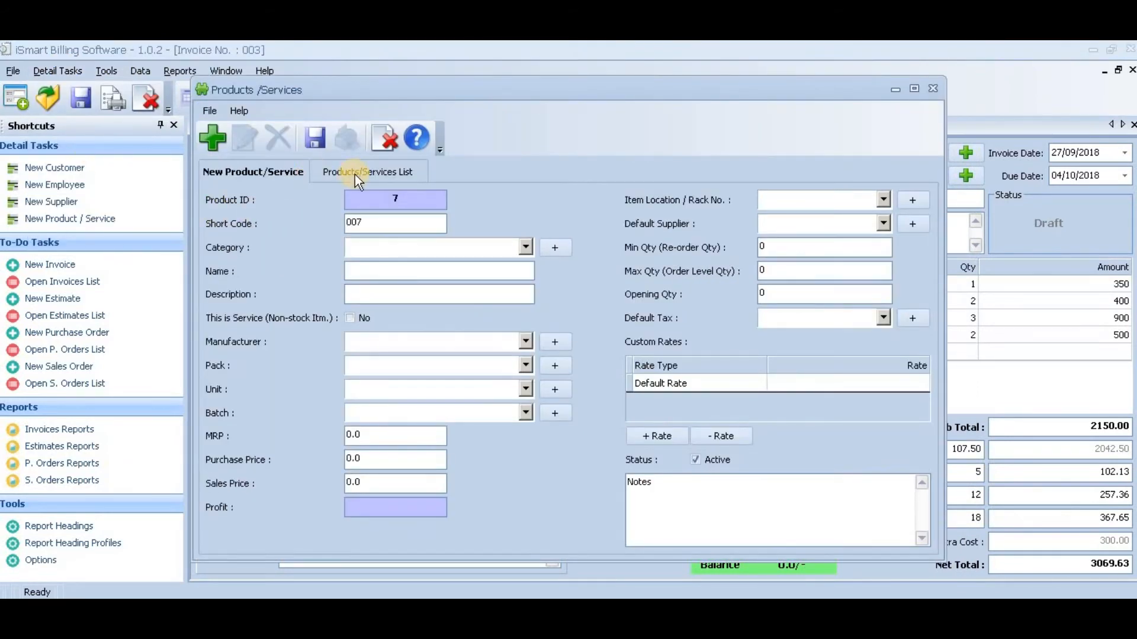
{"action": "left_click", "coordinate": [357, 174]}
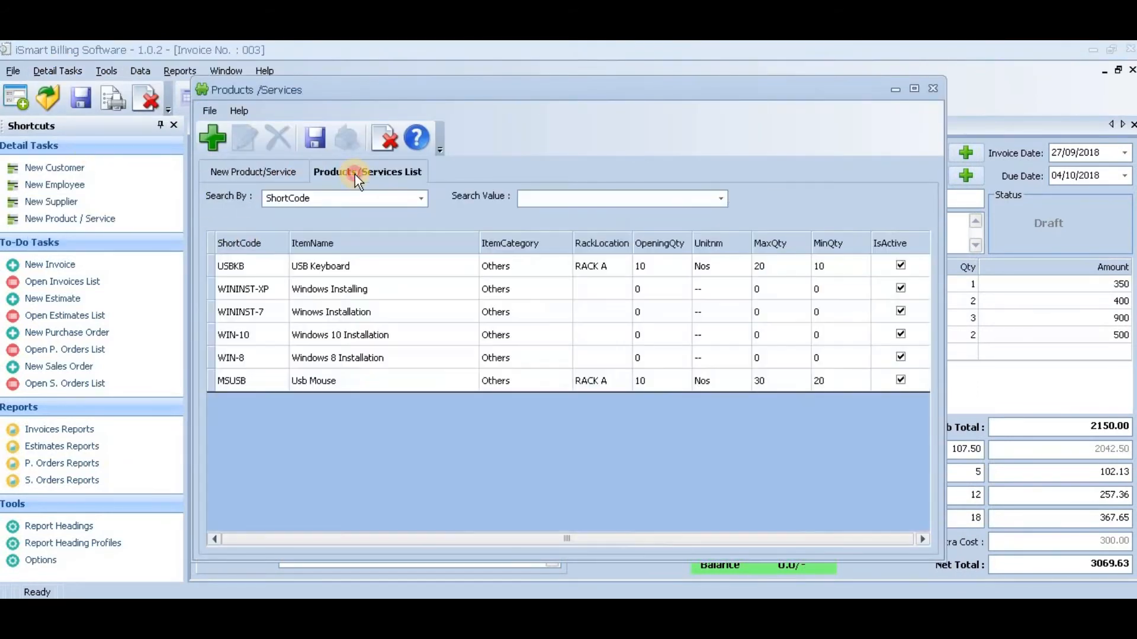
{"action": "double_click", "coordinate": [446, 269]}
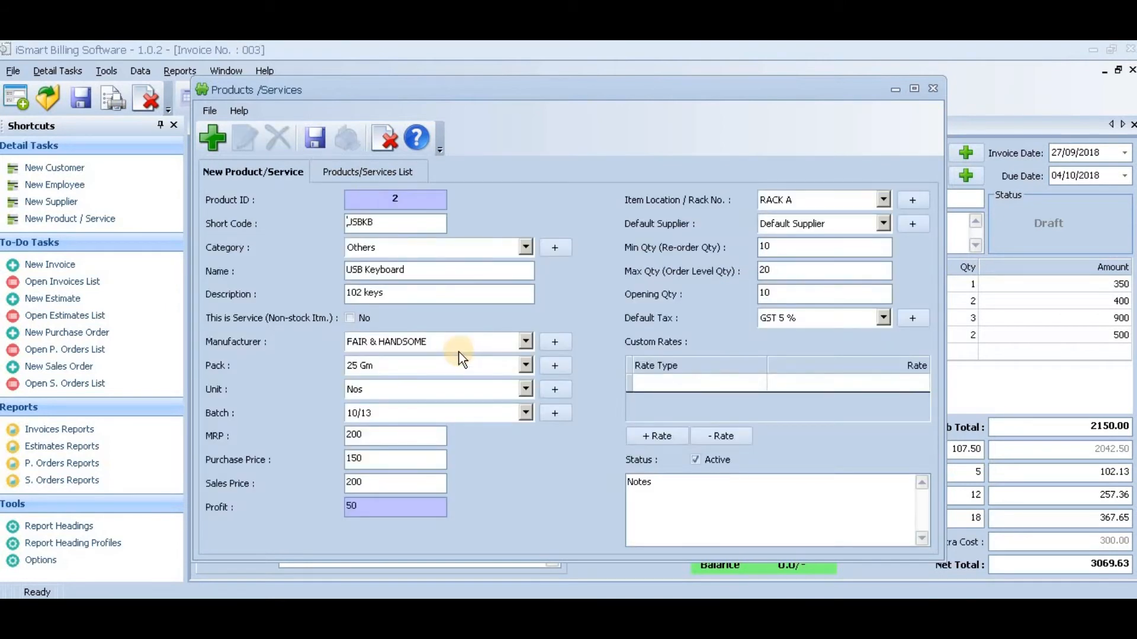
{"action": "left_click", "coordinate": [210, 148]}
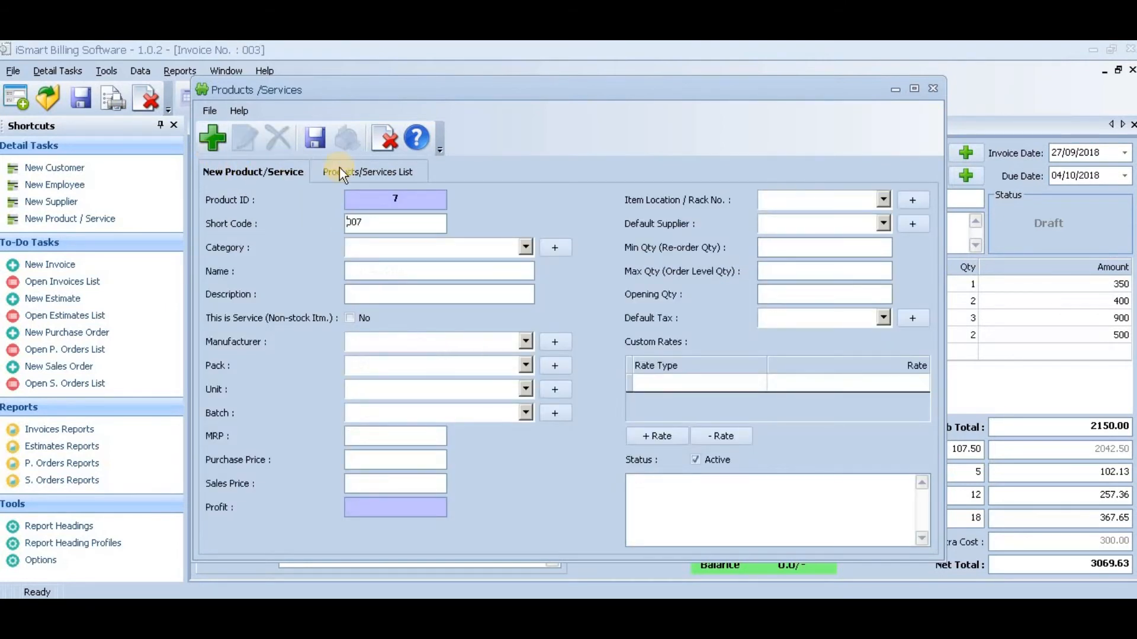
- View the Windows Installing (WININST-XP) and Usb Mouse records from the products list and close the products window
{"action": "left_click", "coordinate": [339, 169]}
{"action": "double_click", "coordinate": [405, 291]}
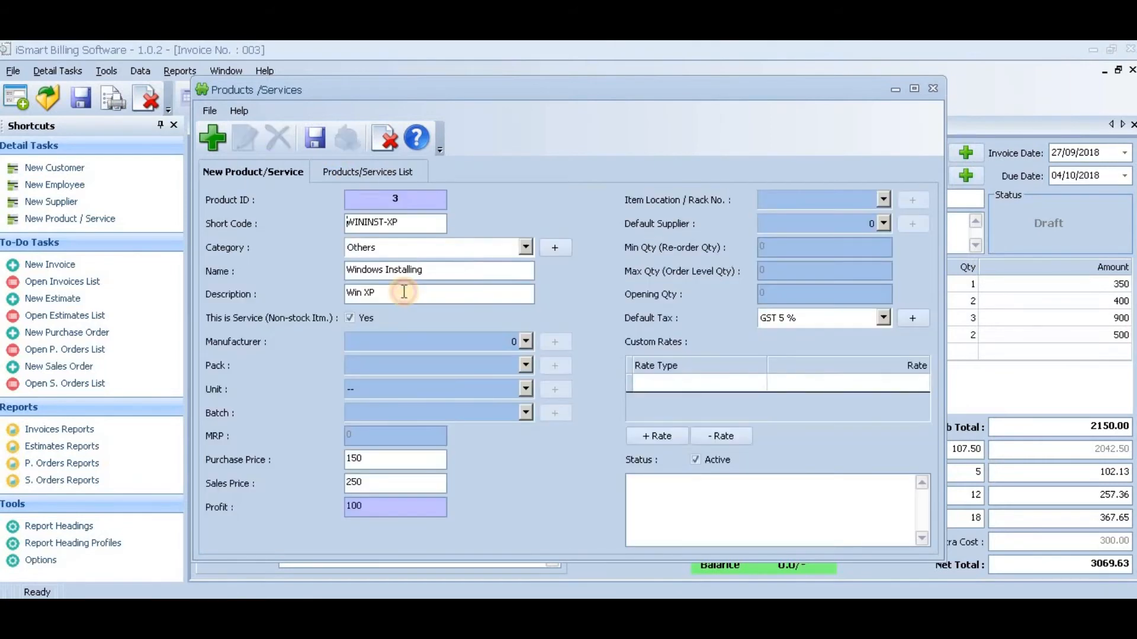
{"action": "left_click", "coordinate": [332, 171]}
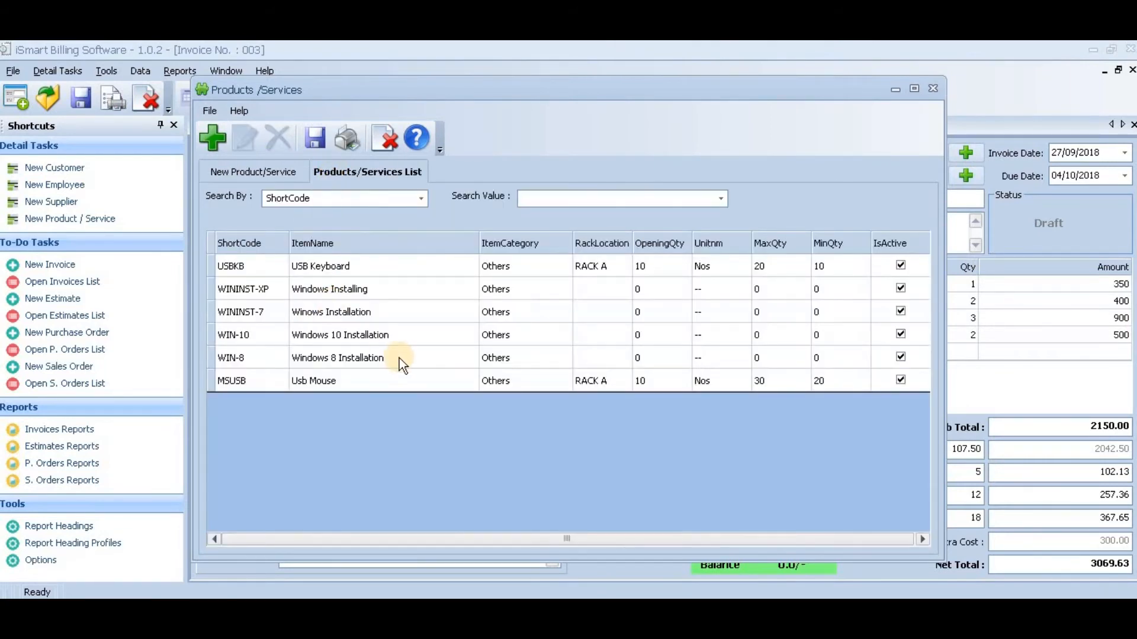
{"action": "double_click", "coordinate": [404, 382]}
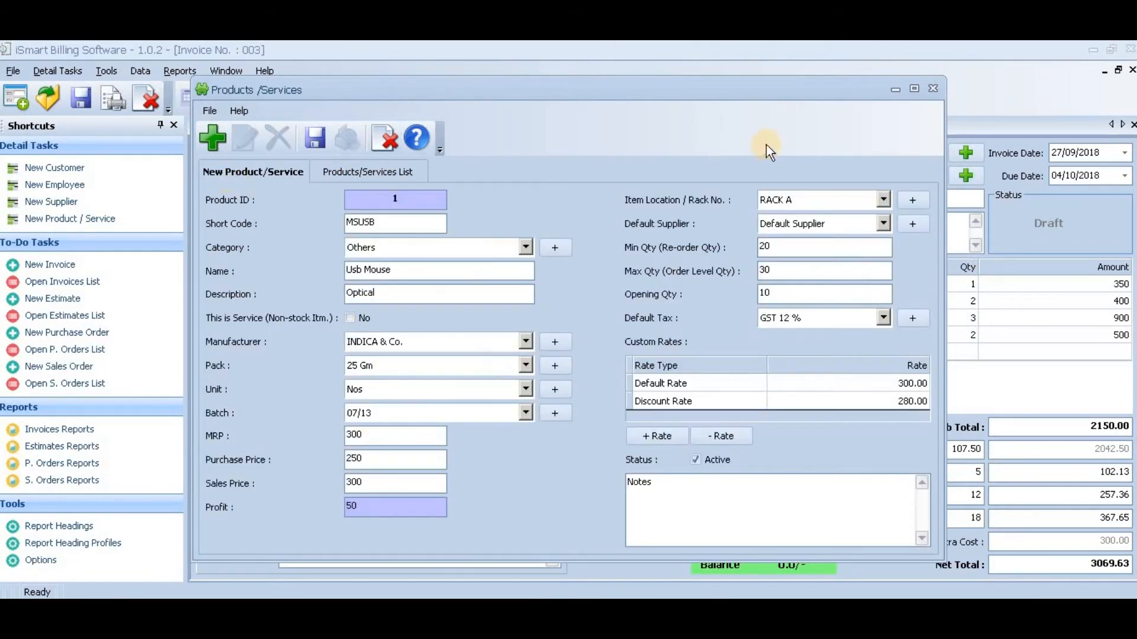
{"action": "left_click", "coordinate": [930, 90]}
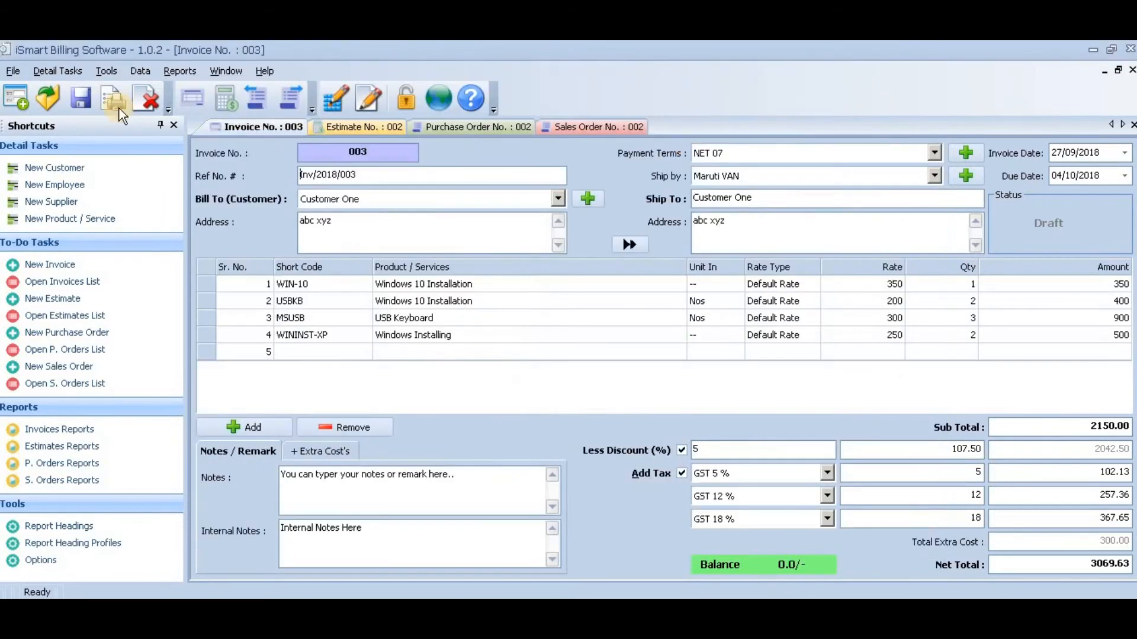
- View the item category list and the product unit list, closing each without changes
{"action": "left_click", "coordinate": [68, 71]}
{"action": "left_click", "coordinate": [63, 166]}
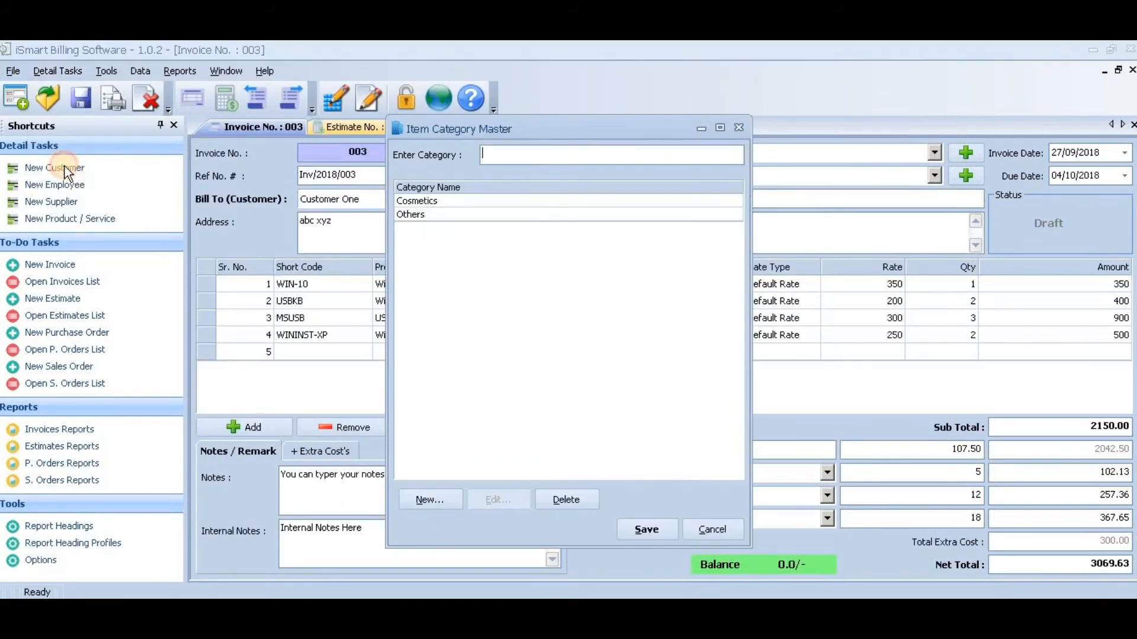
{"action": "left_click", "coordinate": [701, 532]}
{"action": "left_click", "coordinate": [49, 72]}
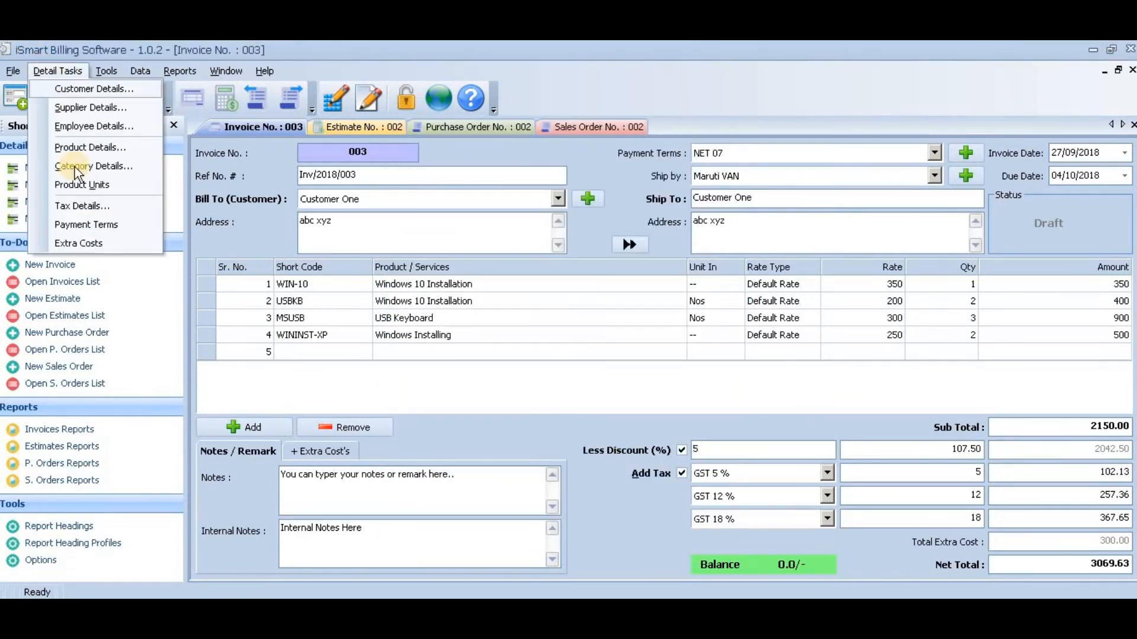
{"action": "left_click", "coordinate": [77, 188]}
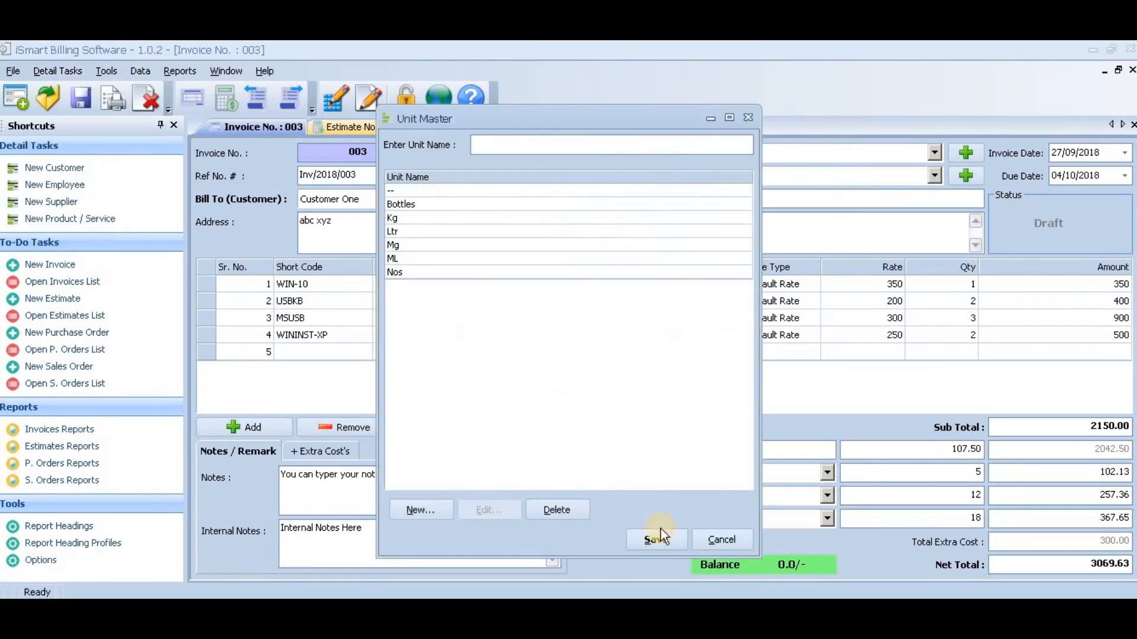
{"action": "left_click", "coordinate": [727, 542]}
- View the tax details and the payment terms, closing each without changes
{"action": "left_click", "coordinate": [58, 71]}
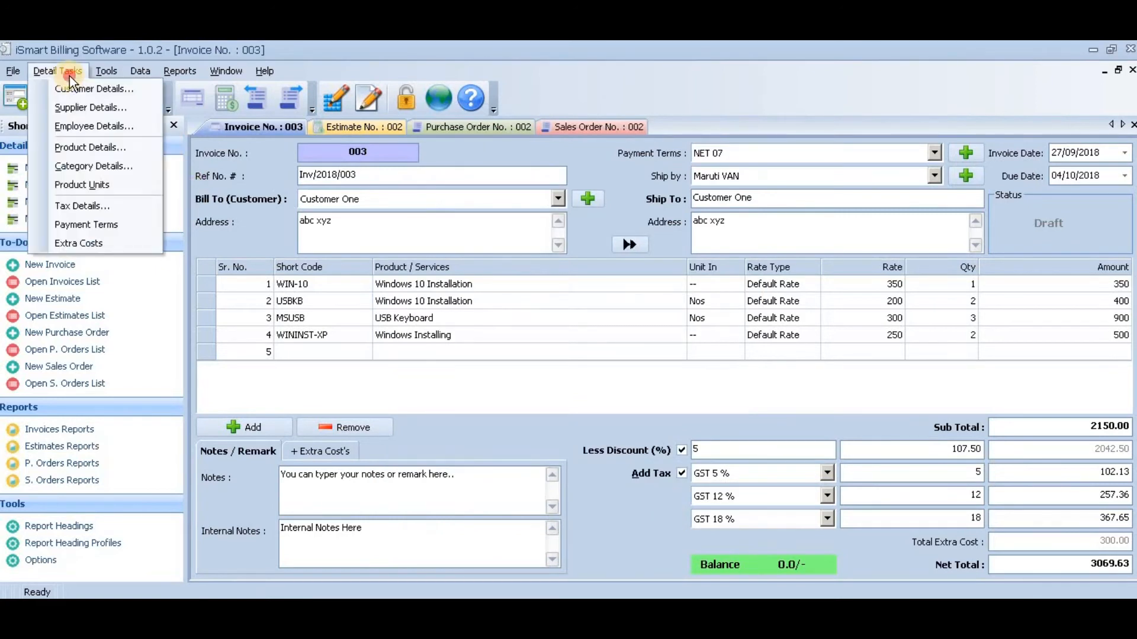
{"action": "left_click", "coordinate": [86, 208]}
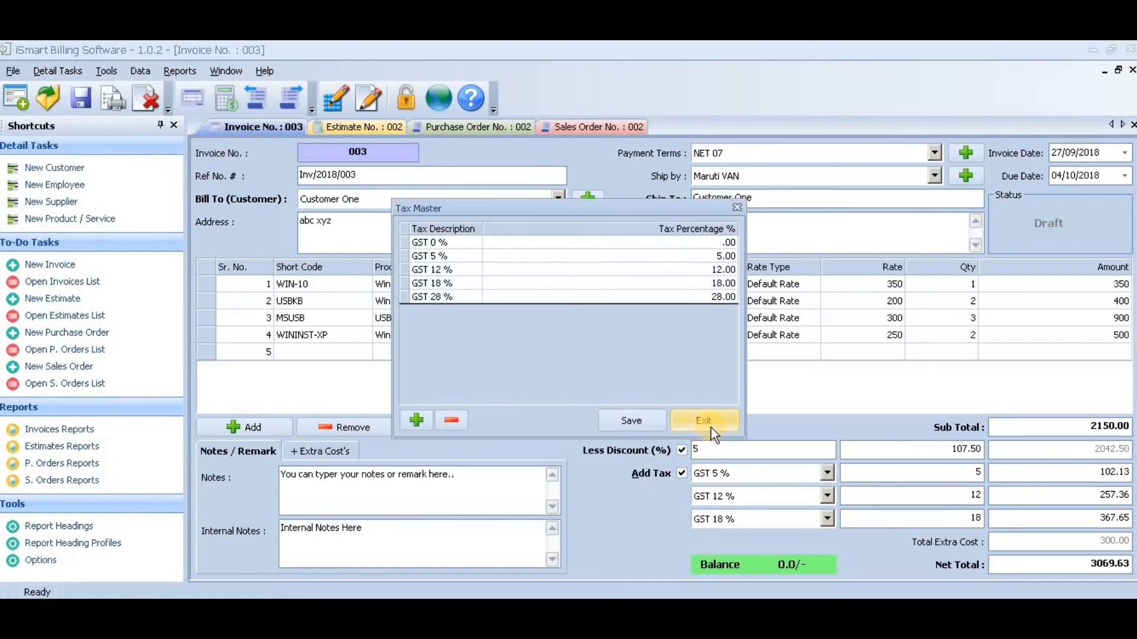
{"action": "left_click", "coordinate": [706, 423]}
{"action": "left_click", "coordinate": [63, 74]}
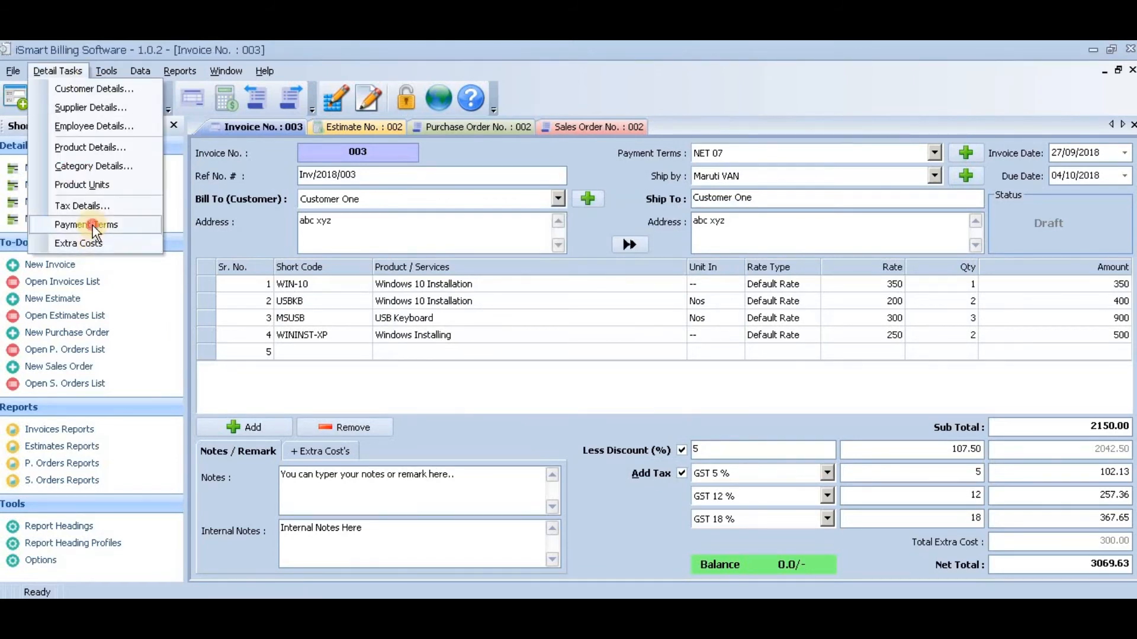
{"action": "left_click", "coordinate": [92, 225]}
{"action": "left_click", "coordinate": [704, 530]}
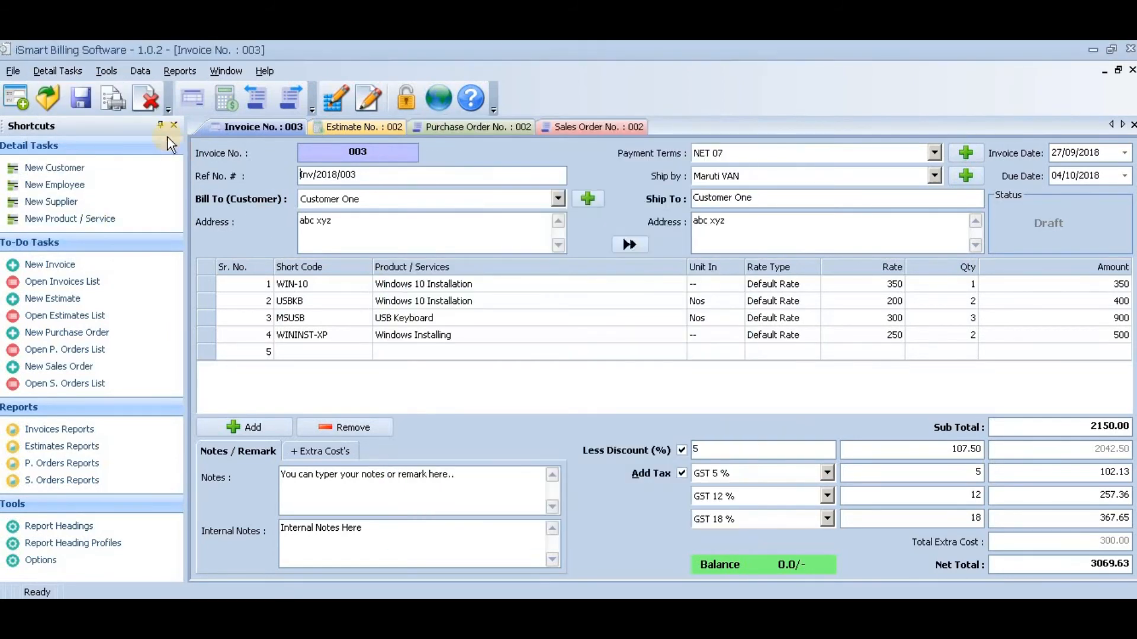
- View the list of extra costs and close it without changes
{"action": "left_click", "coordinate": [61, 68]}
{"action": "left_click", "coordinate": [83, 244]}
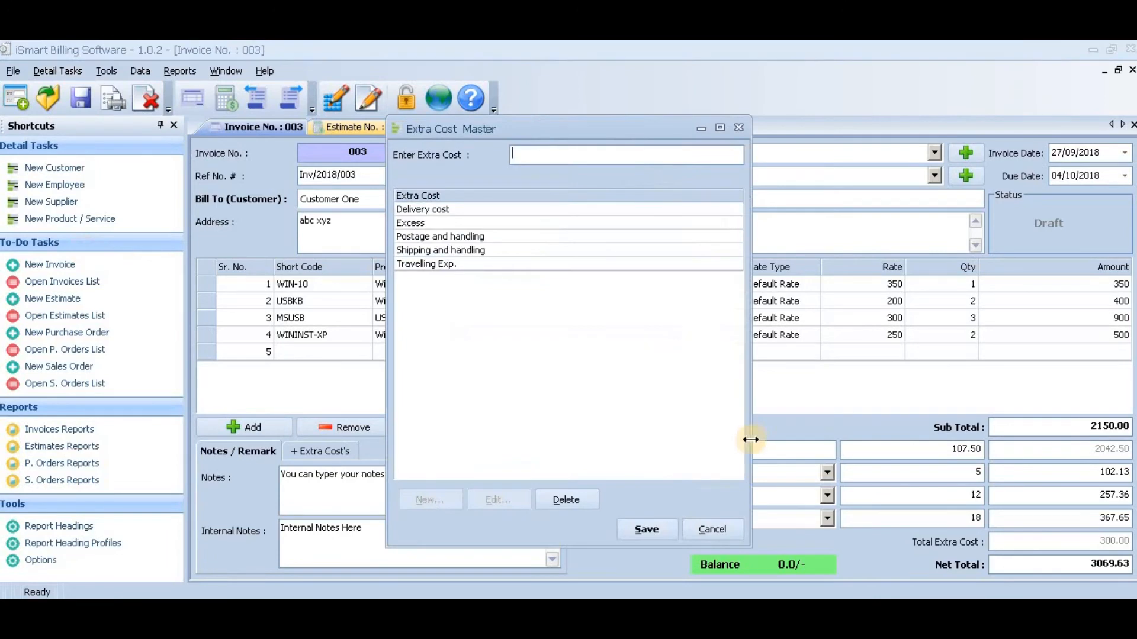
{"action": "left_click", "coordinate": [709, 531]}
- Open the report headings and view the continuation-page and first-page header and footer of the A4 Page profile
{"action": "left_click", "coordinate": [112, 70]}
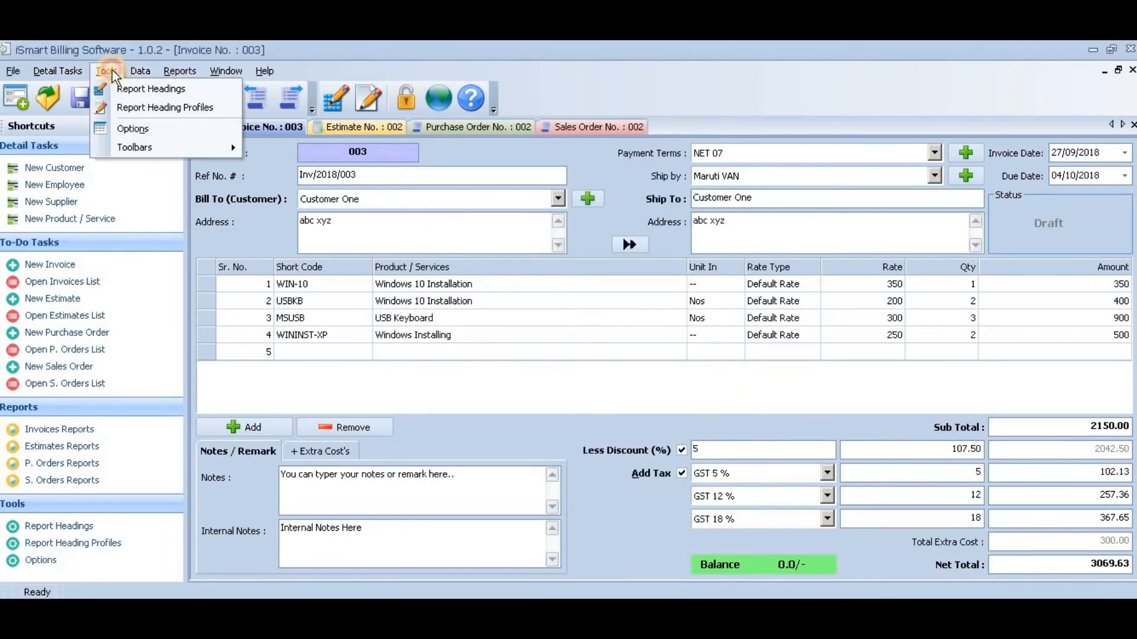
{"action": "left_click", "coordinate": [122, 84]}
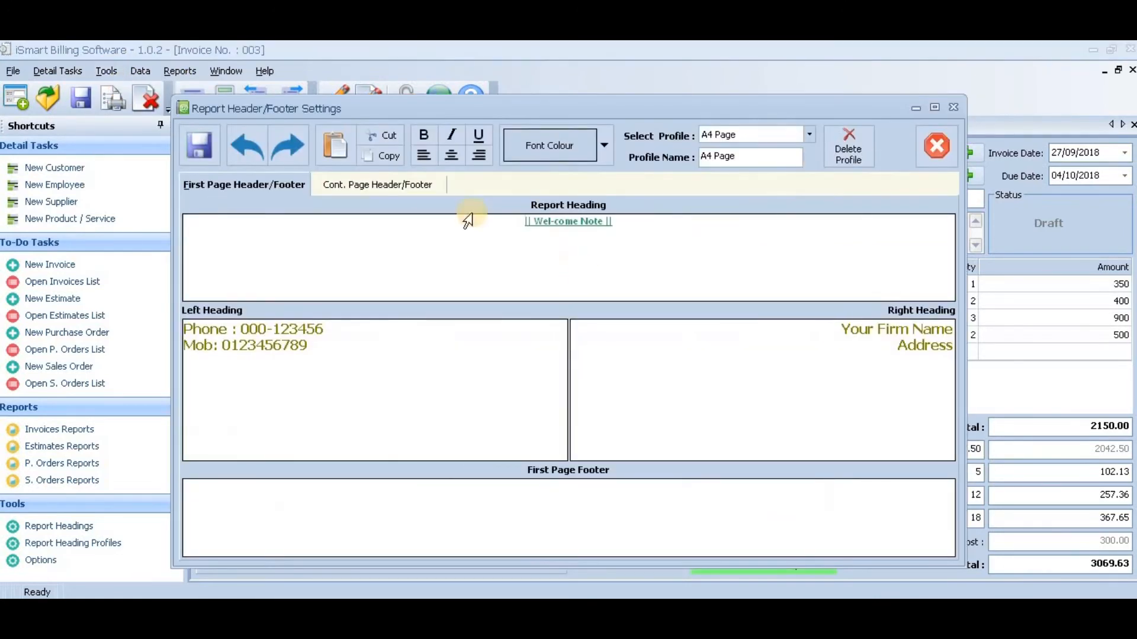
{"action": "left_click", "coordinate": [400, 185]}
{"action": "left_click", "coordinate": [286, 181]}
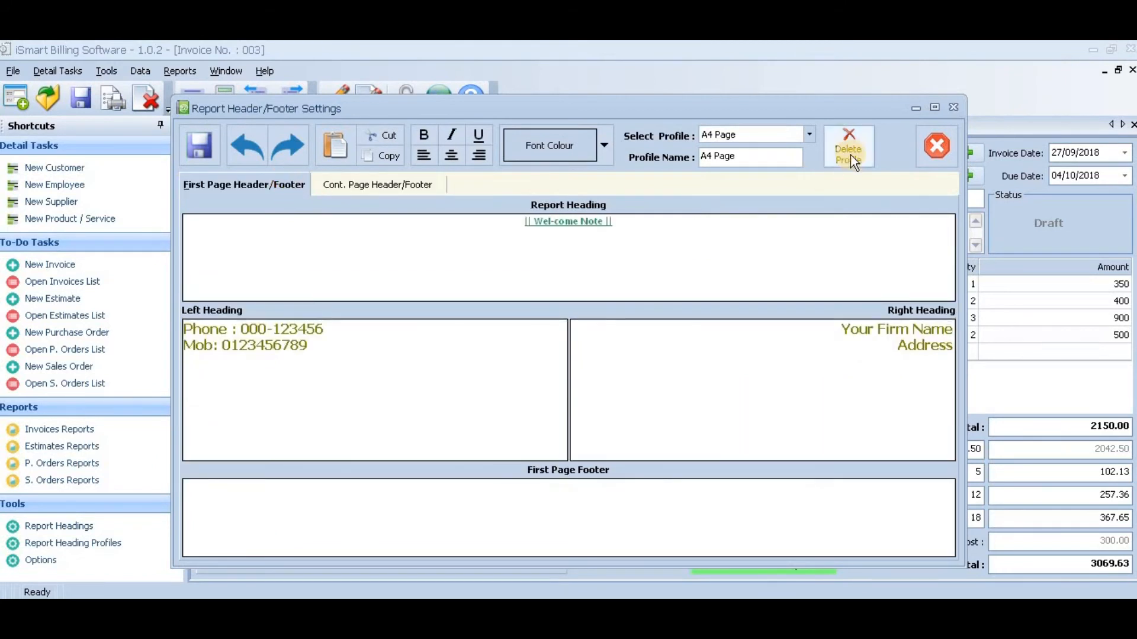
- View the Legal Page, Short Paper Roll and 4x6 Page heading profiles, return to A4 Page and close the report heading settings
{"action": "left_click", "coordinate": [809, 134]}
{"action": "left_click", "coordinate": [771, 171]}
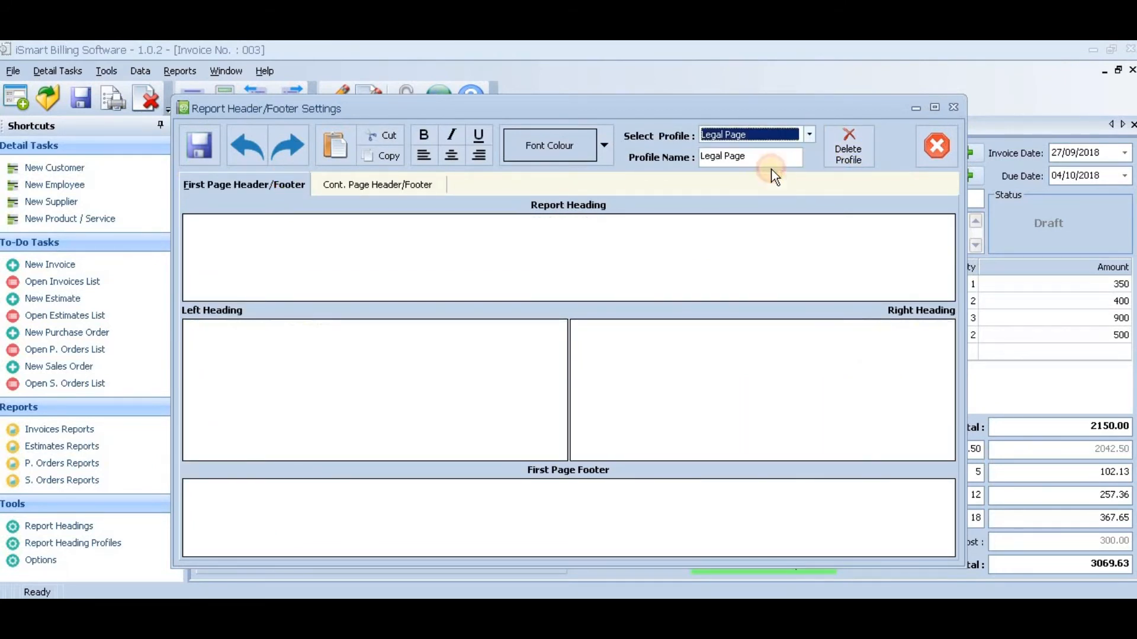
{"action": "left_click", "coordinate": [809, 135]}
{"action": "left_click", "coordinate": [776, 179]}
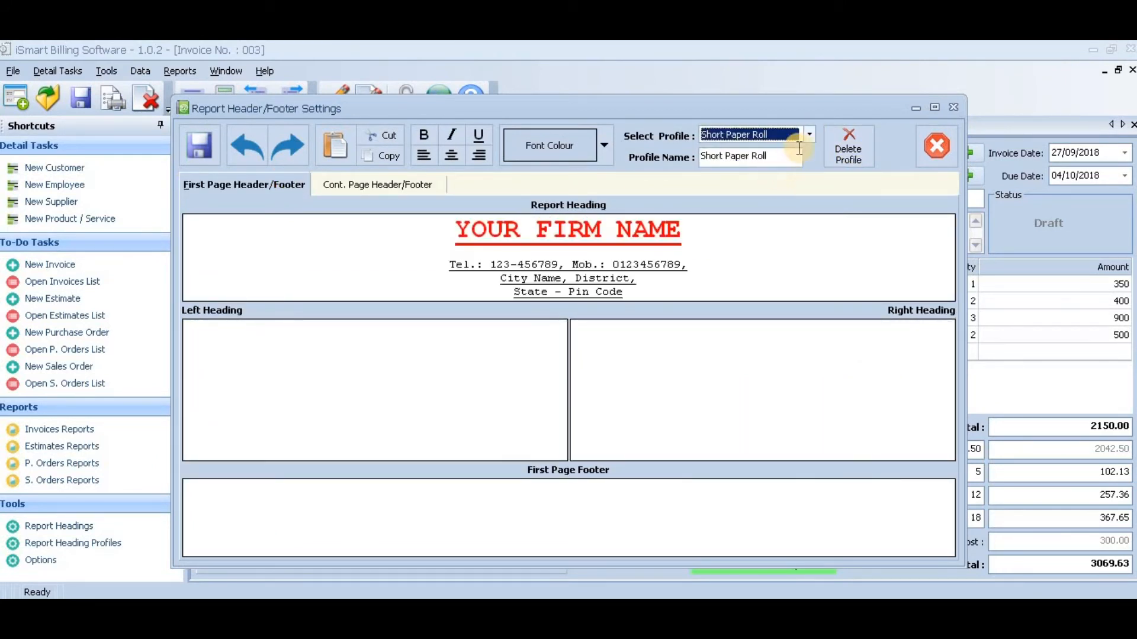
{"action": "left_click", "coordinate": [809, 135]}
{"action": "left_click", "coordinate": [762, 195]}
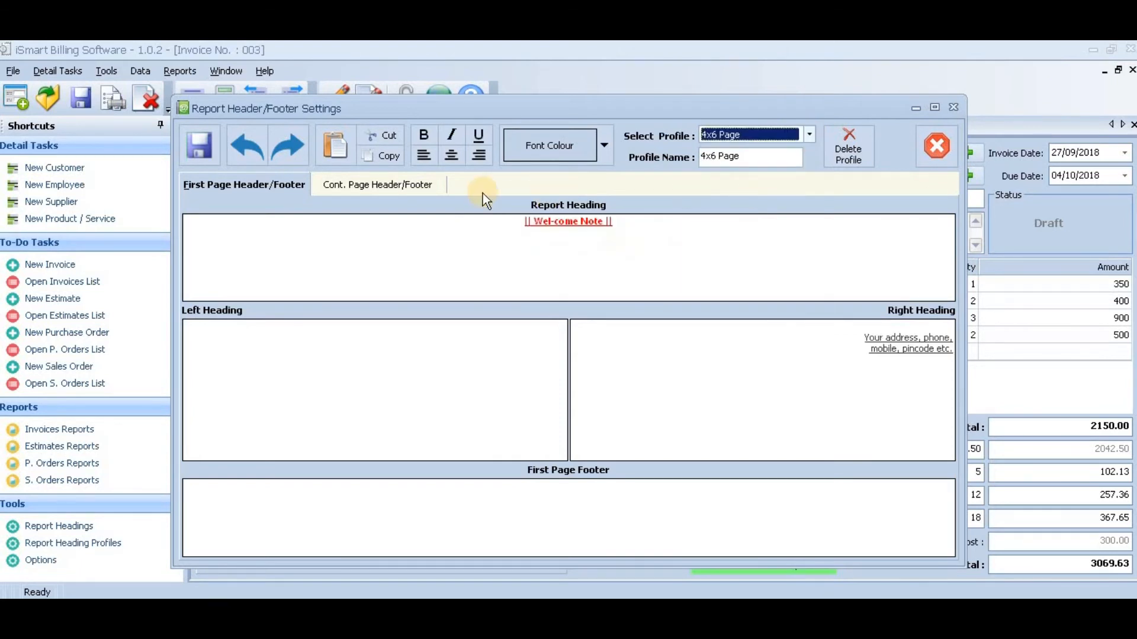
{"action": "left_click", "coordinate": [809, 135]}
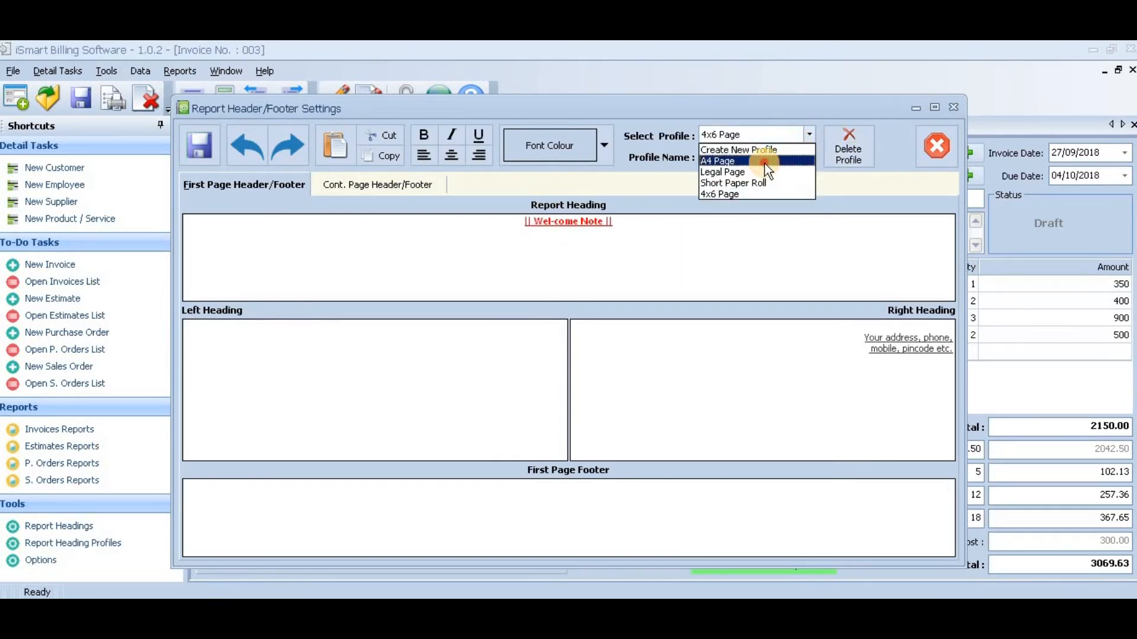
{"action": "left_click", "coordinate": [765, 164]}
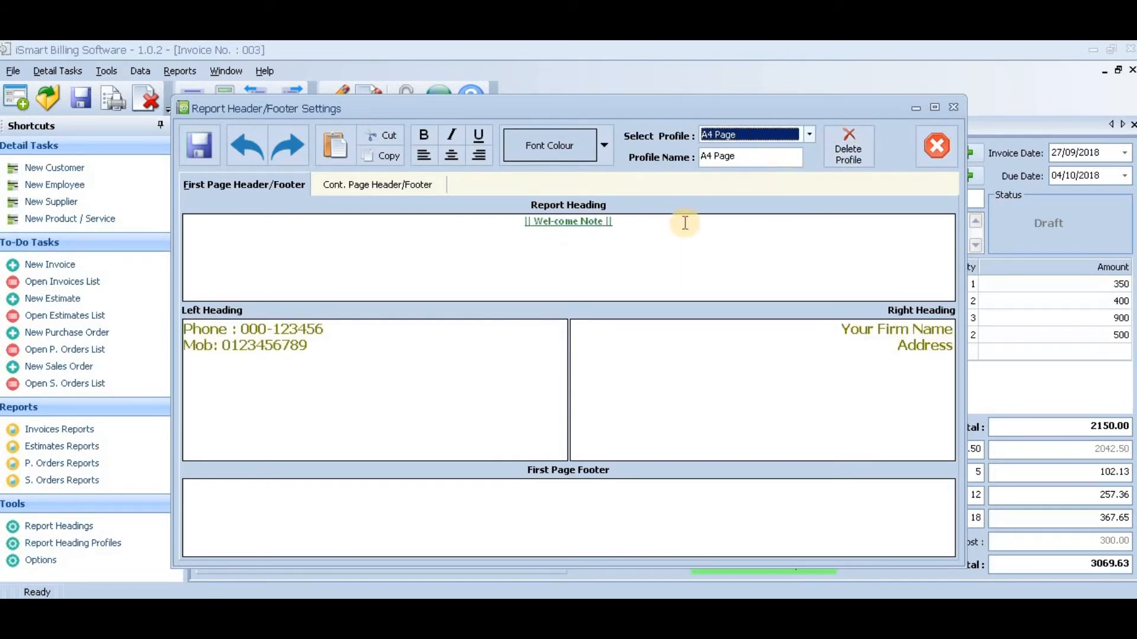
{"action": "left_click", "coordinate": [953, 108]}
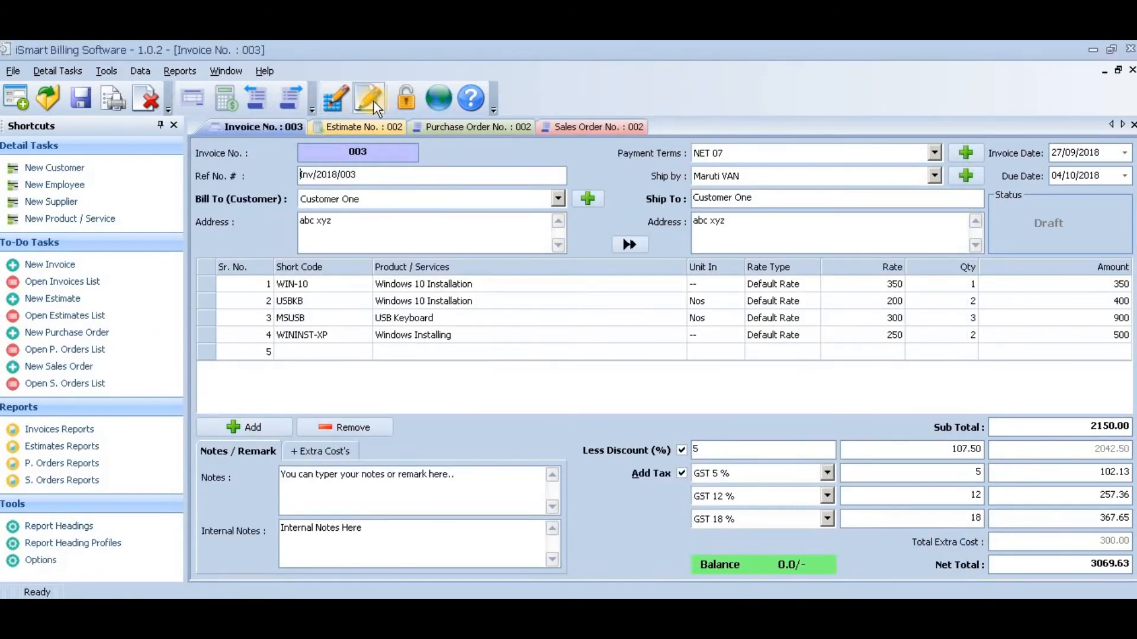
- Choose the A4 Page heading profile for Invoice Format 1 and save the report profile settings
{"action": "left_click", "coordinate": [106, 71]}
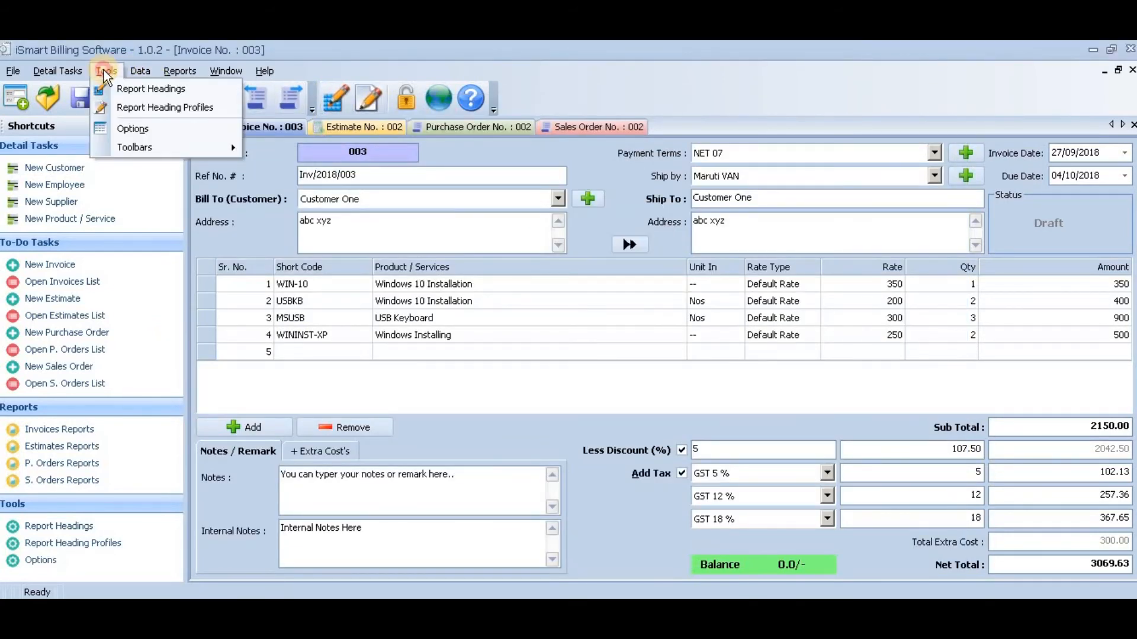
{"action": "left_click", "coordinate": [155, 108]}
{"action": "left_click", "coordinate": [598, 251]}
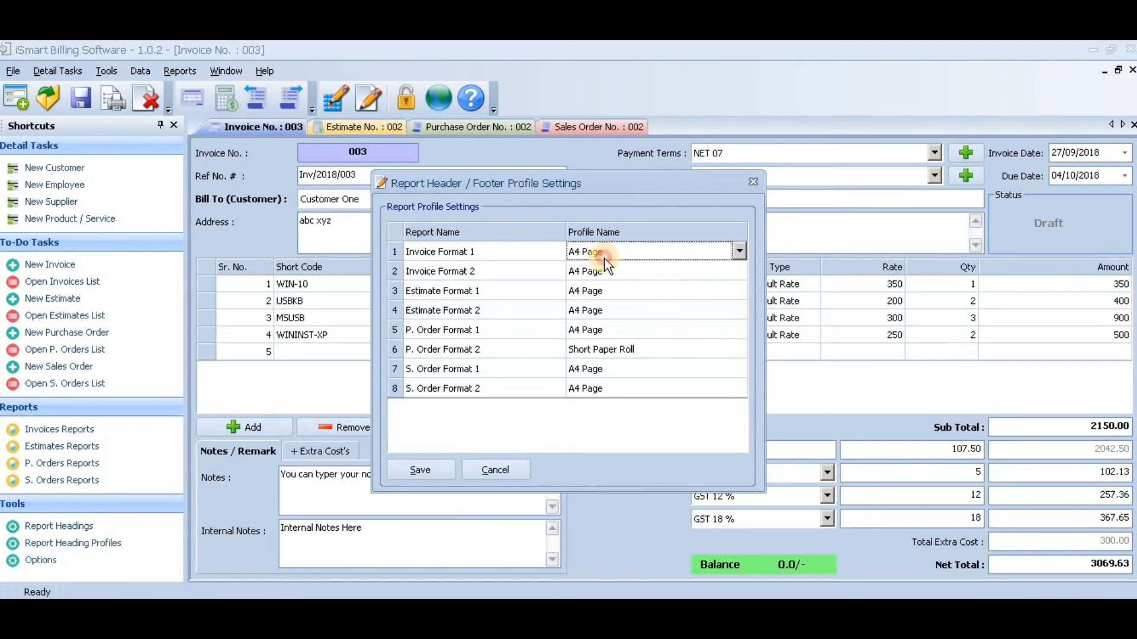
{"action": "left_click", "coordinate": [724, 253]}
{"action": "left_click", "coordinate": [733, 283]}
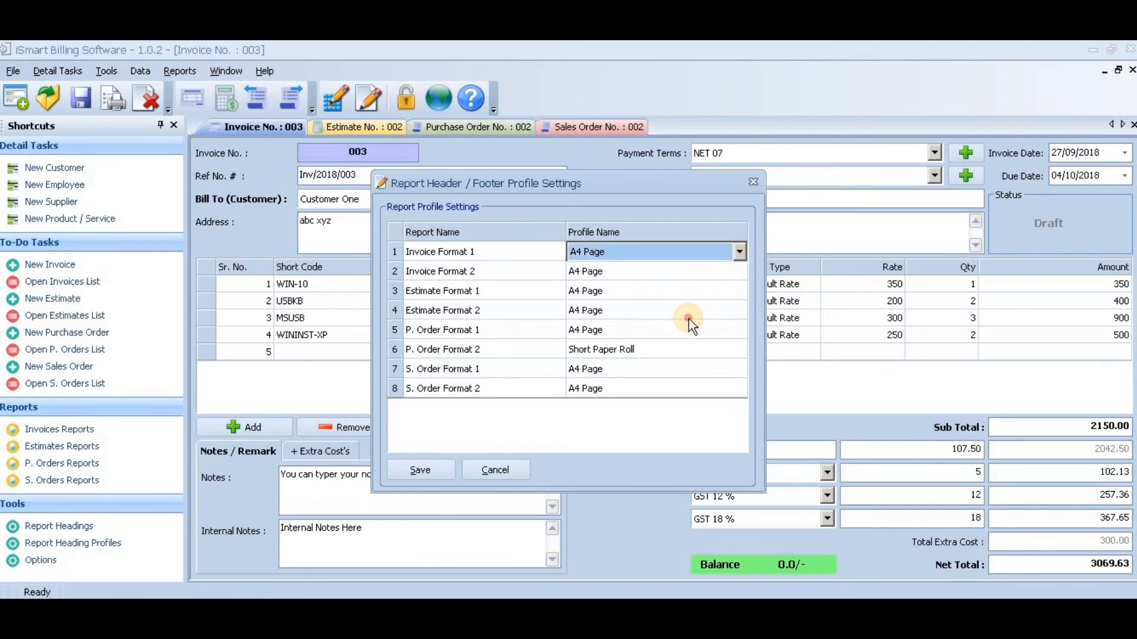
{"action": "left_click", "coordinate": [439, 468]}
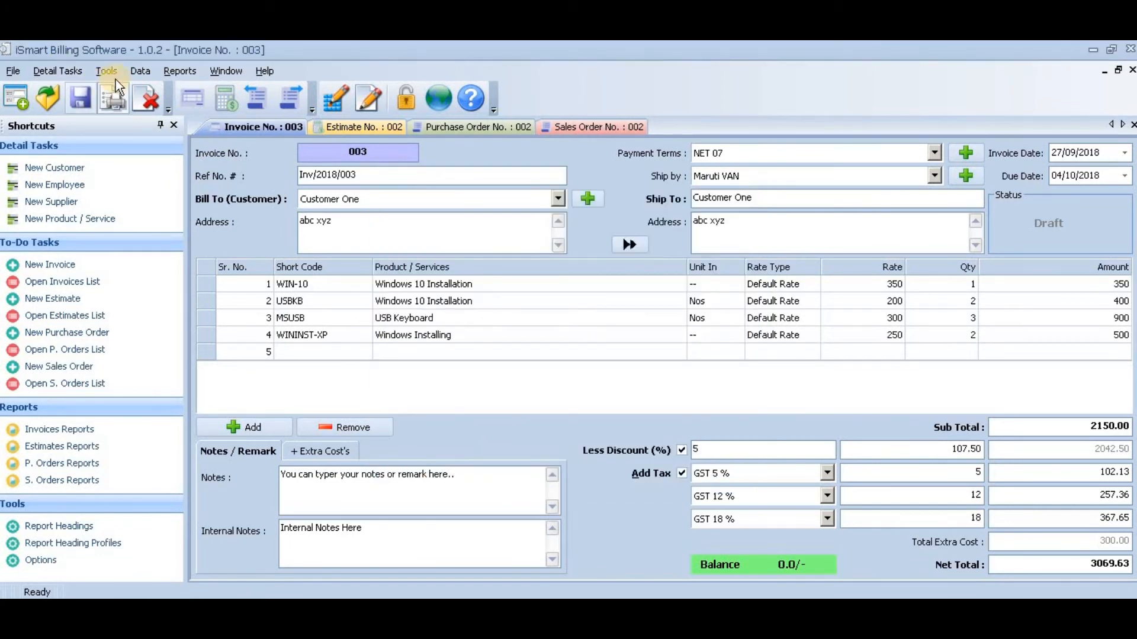
- Review the document numbers and reference prefixes for invoices, estimates and sales orders in the program options, and cancel without changes
{"action": "left_click", "coordinate": [114, 76]}
{"action": "left_click", "coordinate": [135, 128]}
{"action": "left_click", "coordinate": [634, 210]}
{"action": "left_click", "coordinate": [636, 236]}
{"action": "left_click", "coordinate": [640, 287]}
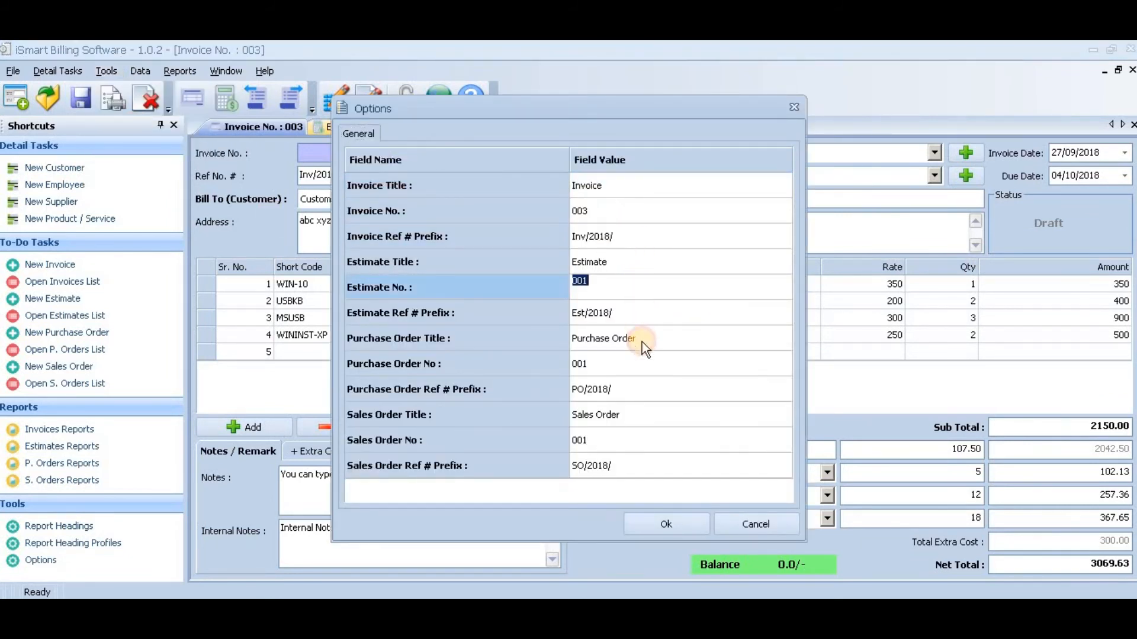
{"action": "left_click", "coordinate": [661, 449]}
{"action": "left_click", "coordinate": [664, 466]}
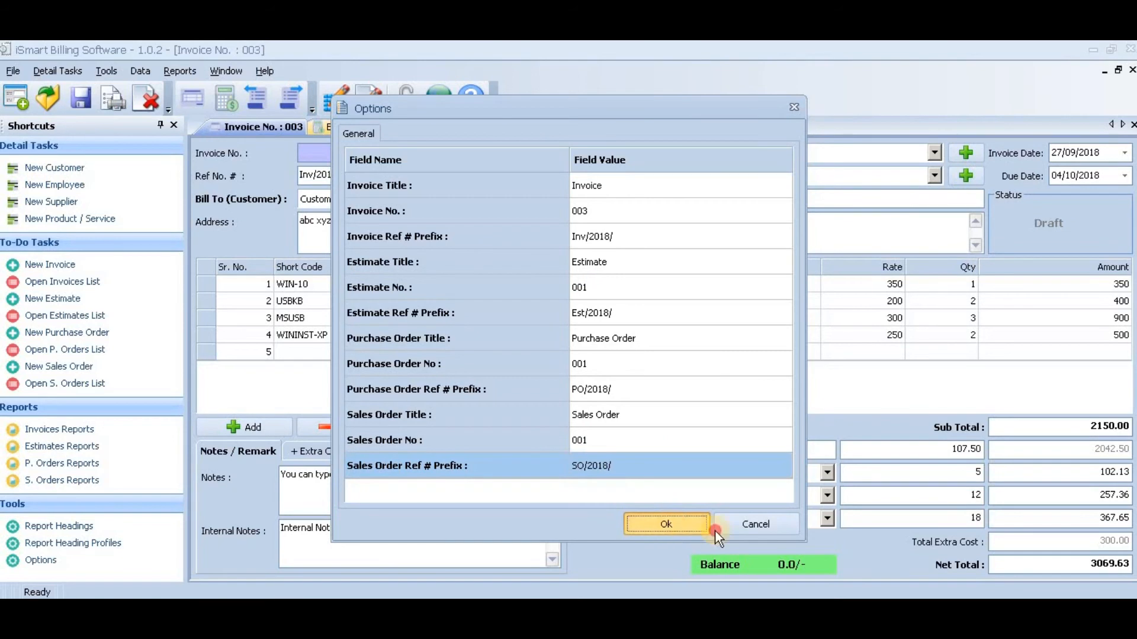
{"action": "left_click", "coordinate": [755, 524]}
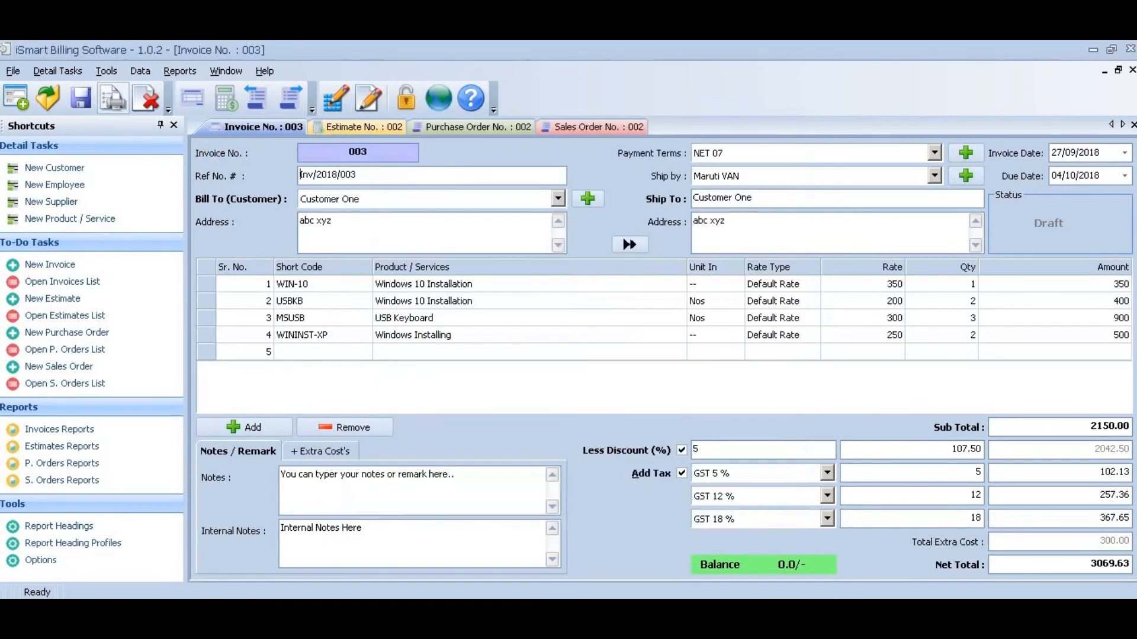
- View the database backup utility and the database restore utility, cancelling each without choosing a folder or file
{"action": "left_click", "coordinate": [106, 71]}
{"action": "mouse_move", "coordinate": [134, 69]}
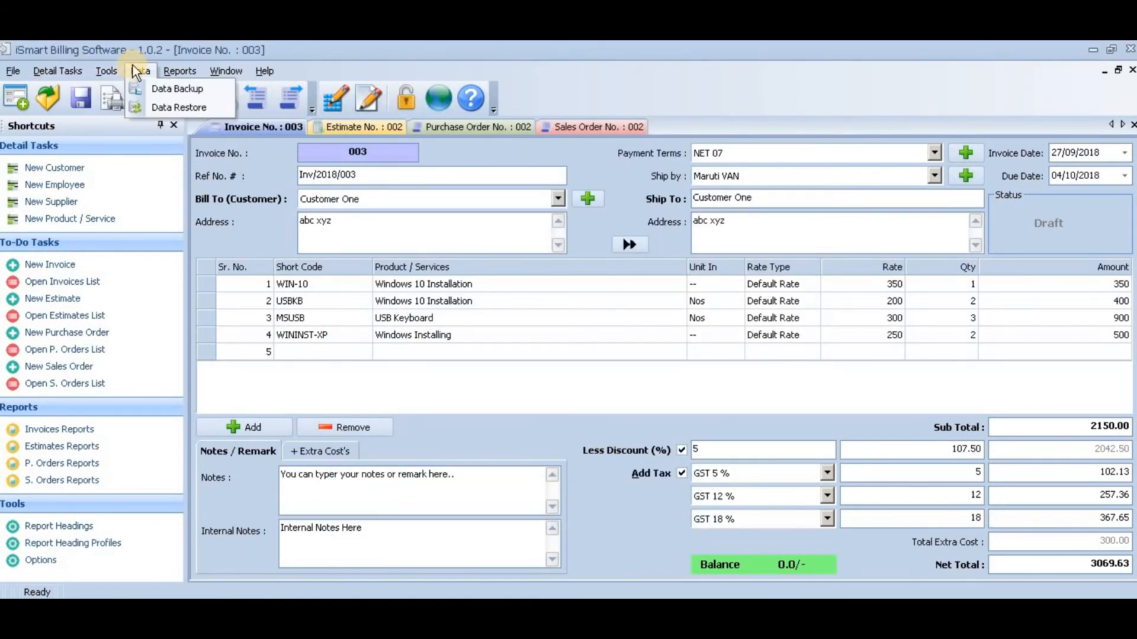
{"action": "left_click", "coordinate": [154, 88]}
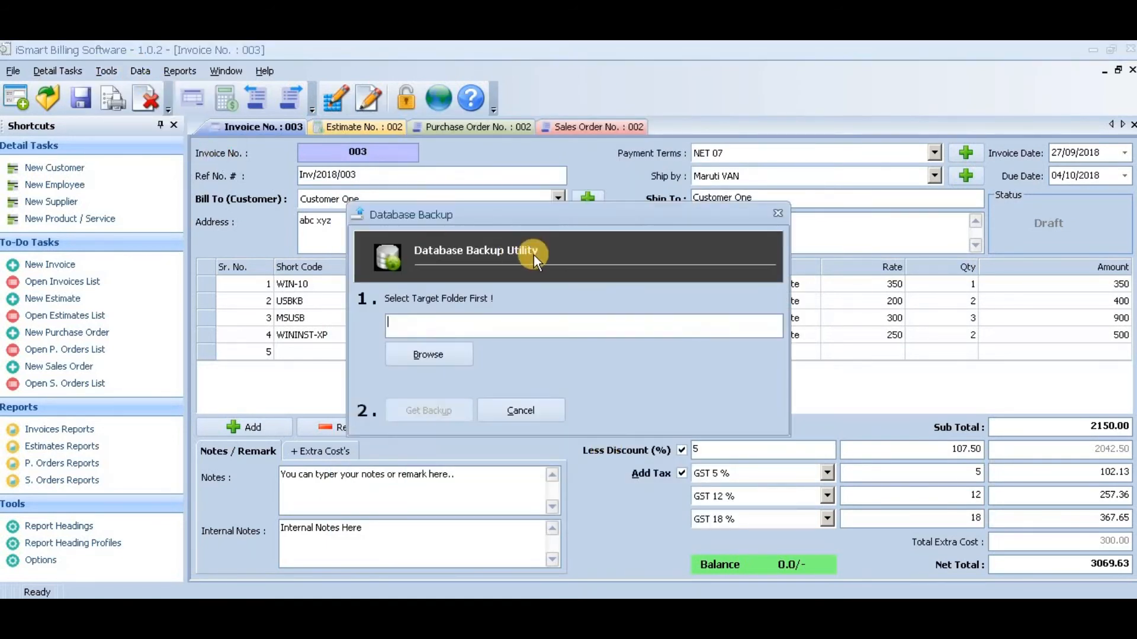
{"action": "left_click", "coordinate": [541, 411]}
{"action": "left_click", "coordinate": [143, 70]}
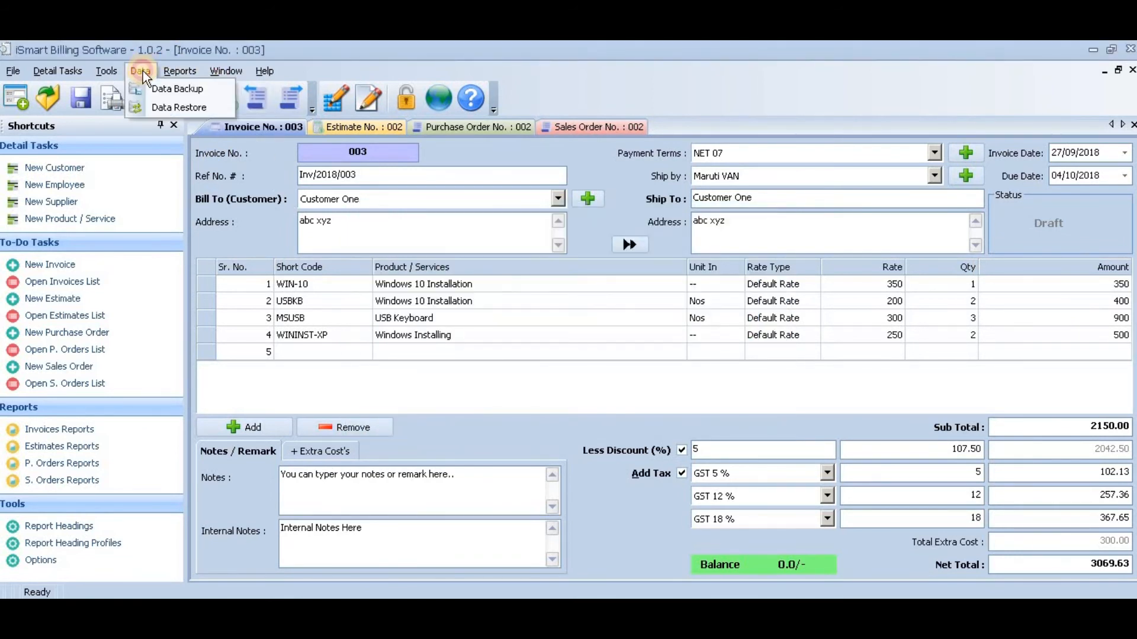
{"action": "left_click", "coordinate": [165, 110]}
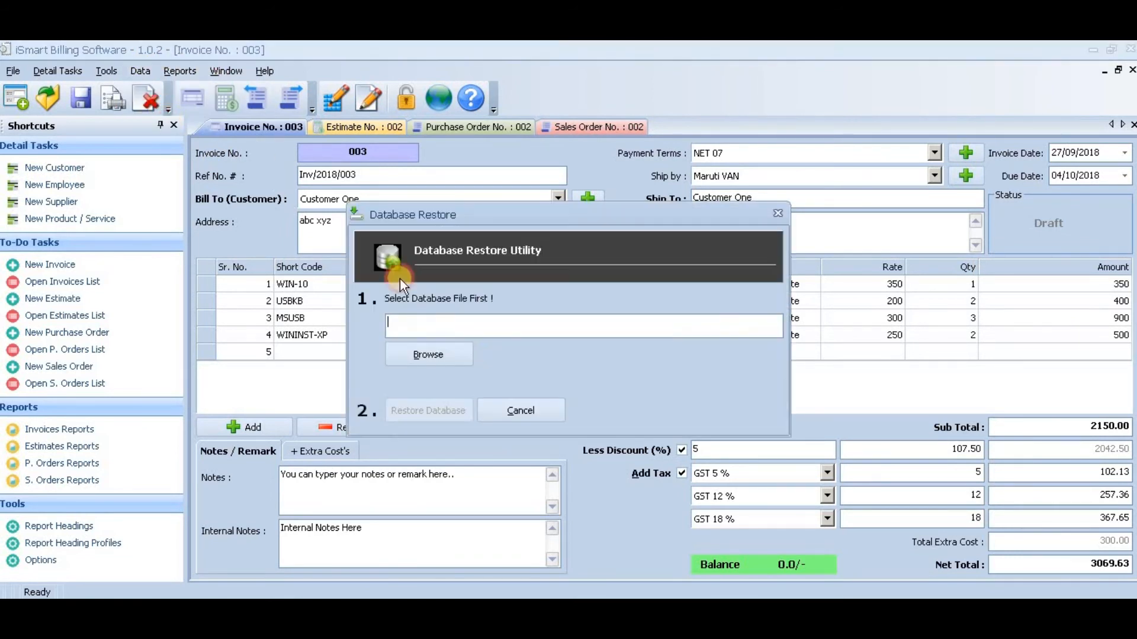
{"action": "left_click", "coordinate": [510, 417]}
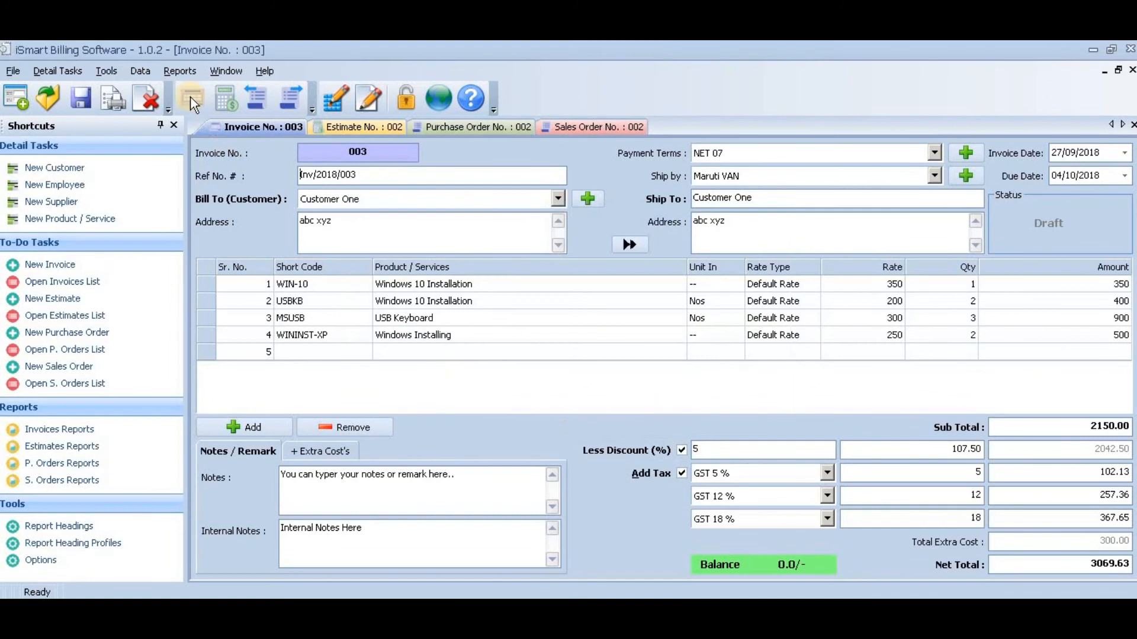
- Generate the invoices report for ALL customers with dates from 27/09/2016 to 27/09/2018
{"action": "left_click", "coordinate": [170, 72]}
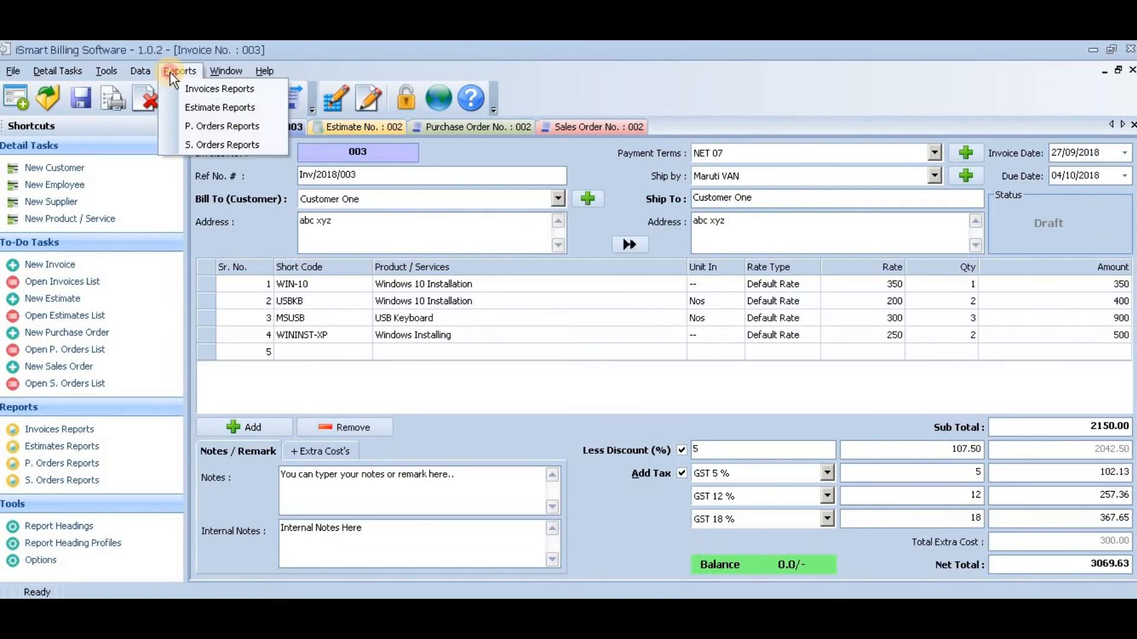
{"action": "left_click", "coordinate": [216, 92]}
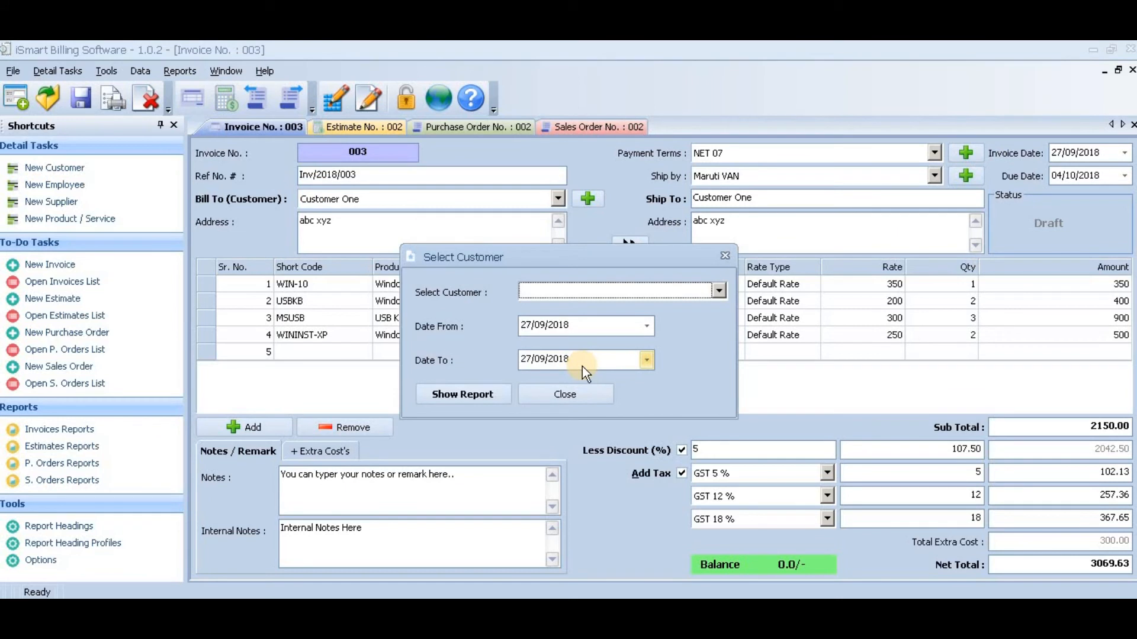
{"action": "left_click", "coordinate": [717, 290]}
{"action": "left_click", "coordinate": [597, 302]}
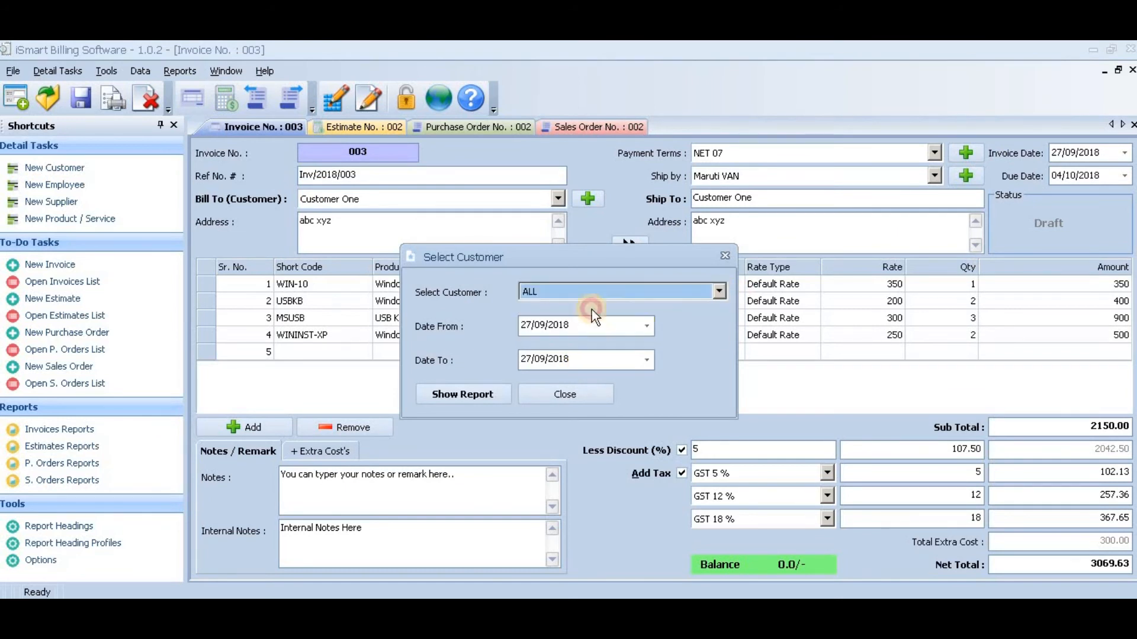
{"action": "left_click", "coordinate": [560, 325]}
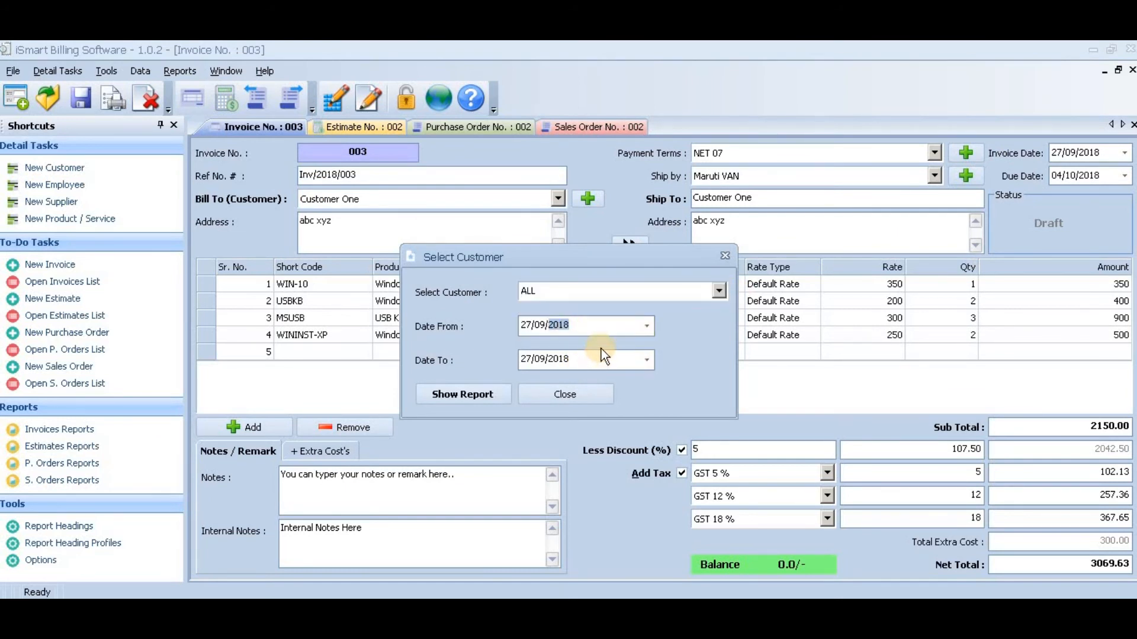
{"action": "type", "text": "2016"}
{"action": "left_click", "coordinate": [556, 366]}
{"action": "left_click", "coordinate": [498, 390]}
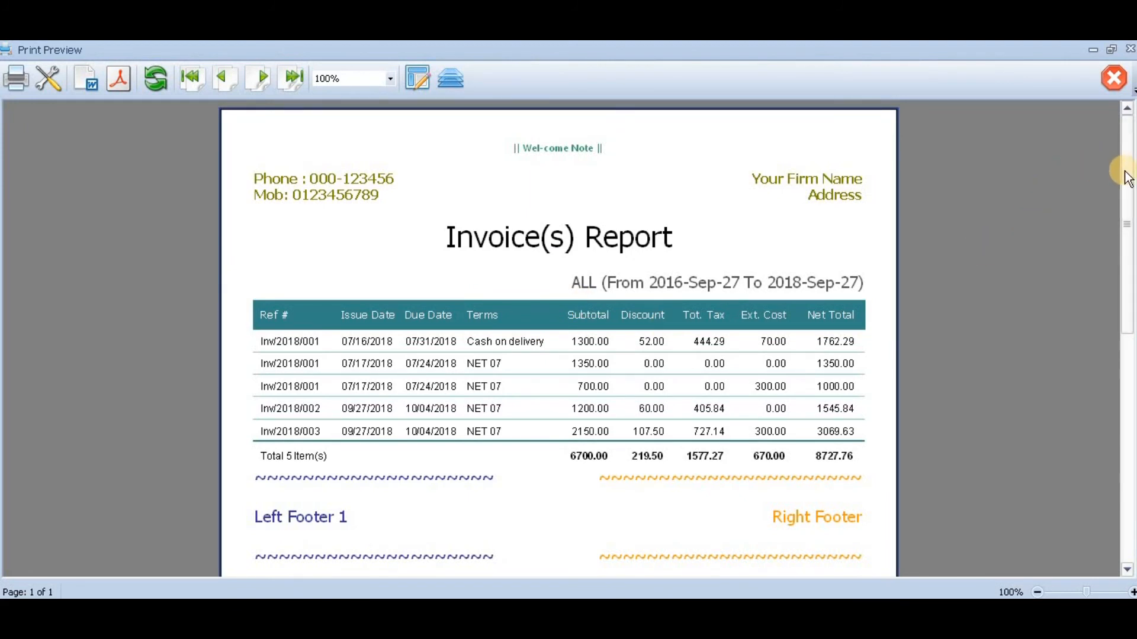
- Review the generated invoices report, close its preview and leave the customer selection for reports
{"action": "mouse_move", "coordinate": [1124, 176]}
{"action": "left_mouse_down"}
{"action": "mouse_move", "coordinate": [1120, 407]}
{"action": "mouse_move", "coordinate": [1121, 155]}
{"action": "left_mouse_up"}
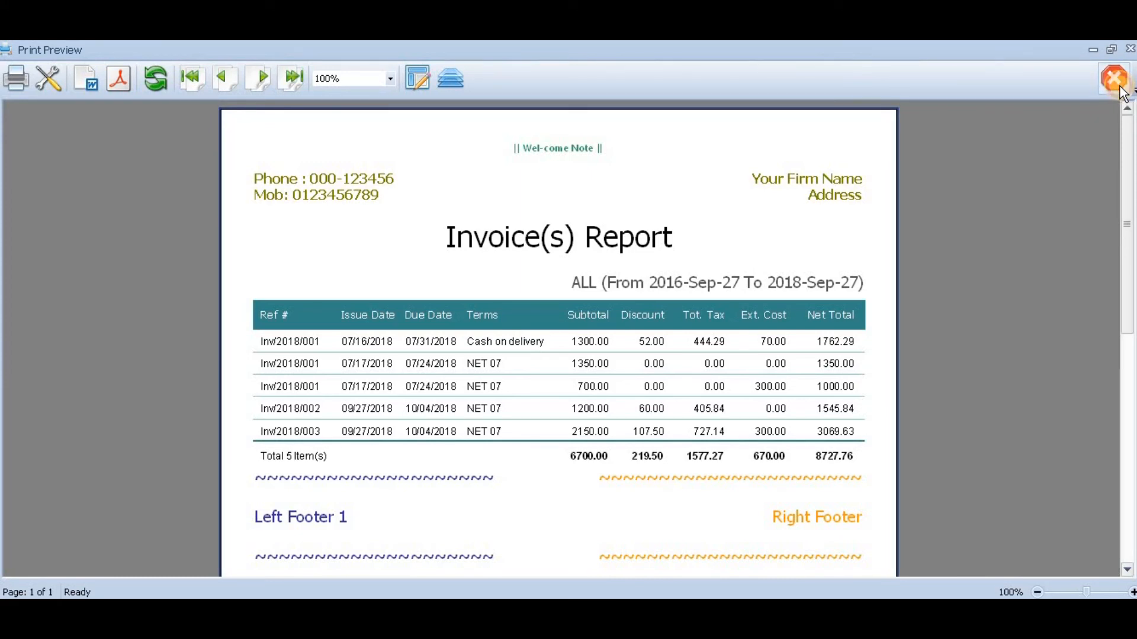
{"action": "left_click", "coordinate": [1113, 78]}
{"action": "left_click", "coordinate": [577, 397]}
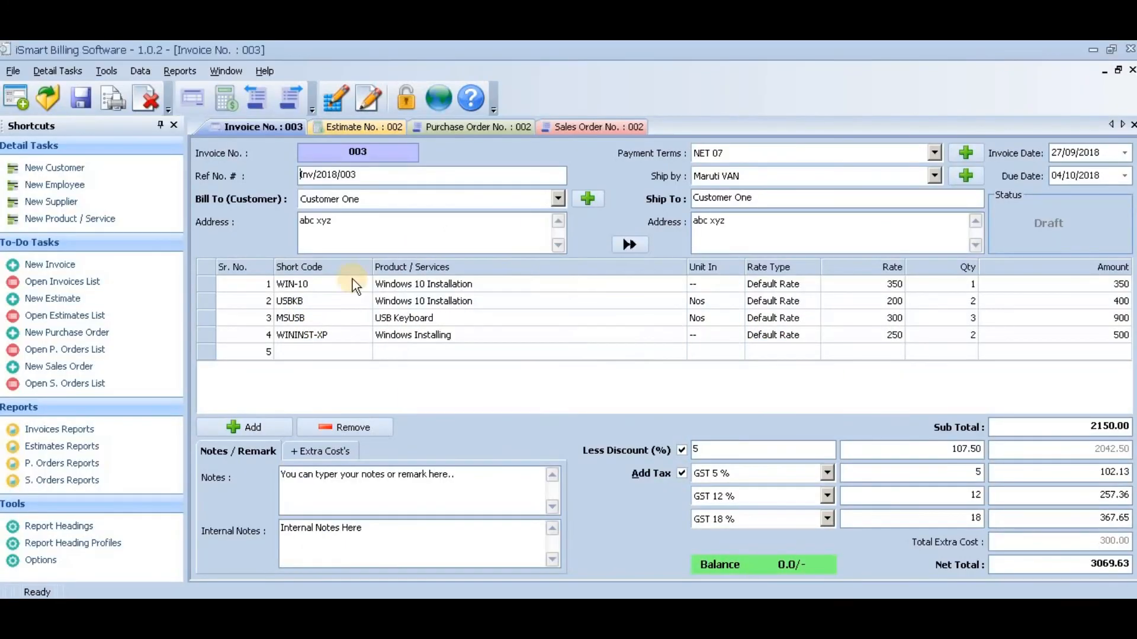
{"action": "left_click", "coordinate": [172, 74]}
{"action": "mouse_move", "coordinate": [232, 74]}
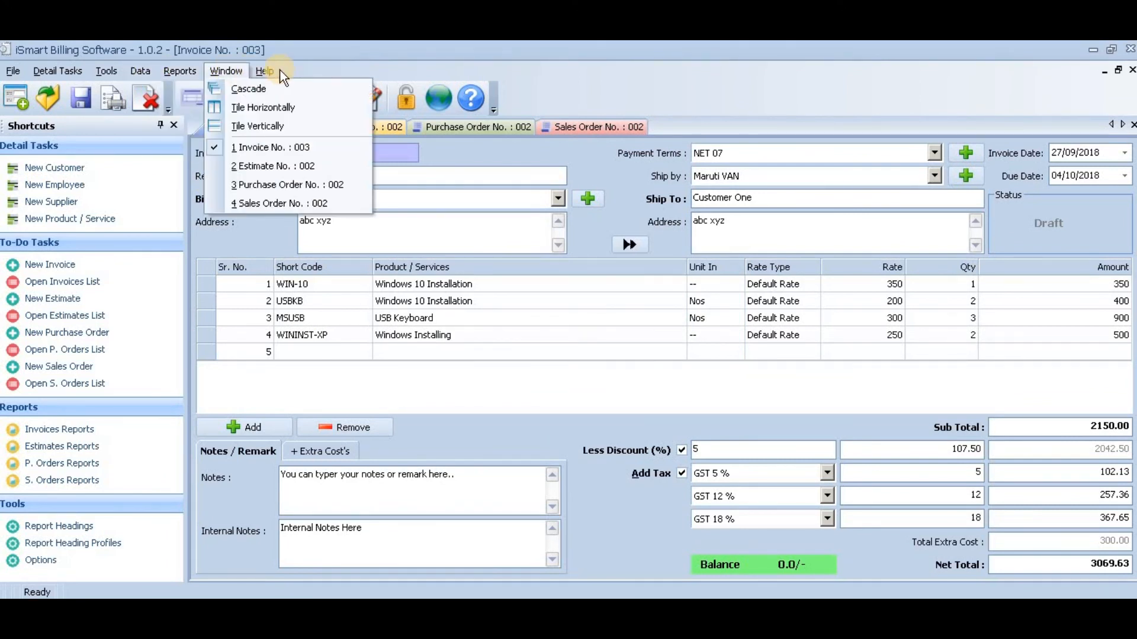
{"action": "left_click", "coordinate": [157, 314]}
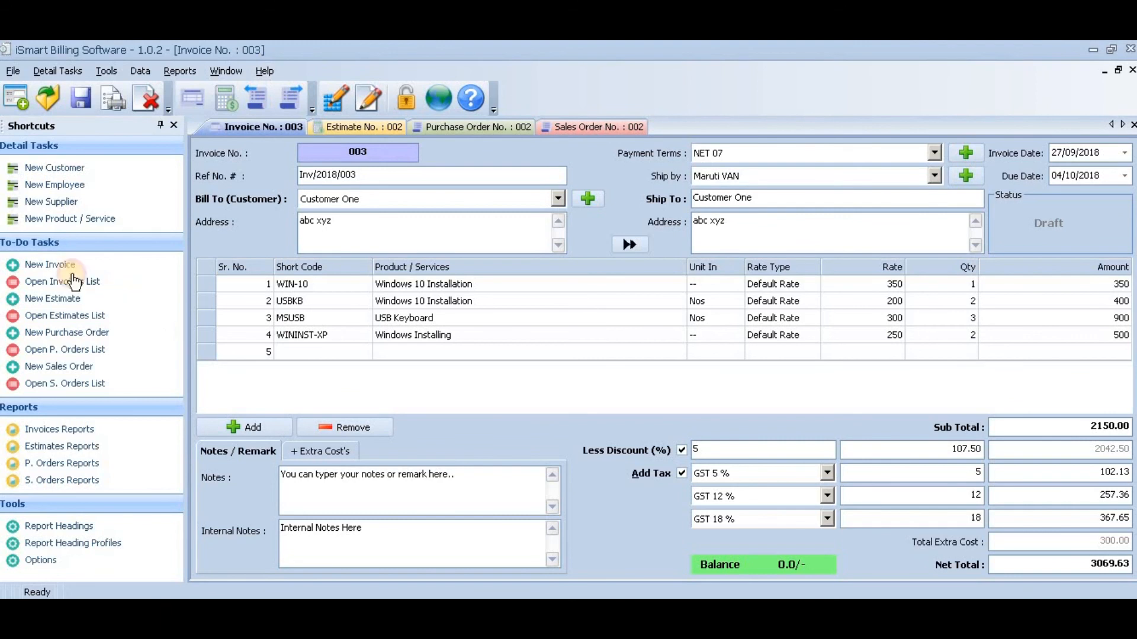
- Open the saved invoice Inv/2018/001 issued 16/07/2018 for Customer One from the saved invoices list
{"action": "left_click", "coordinate": [61, 281]}
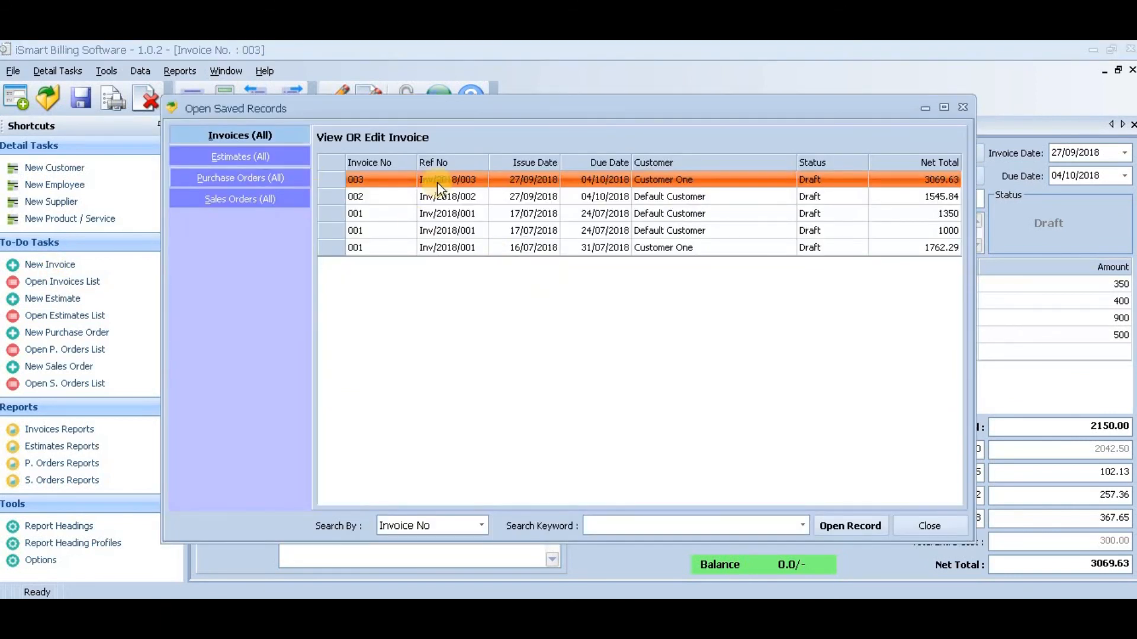
{"action": "left_click", "coordinate": [449, 197]}
{"action": "left_click", "coordinate": [455, 214]}
{"action": "left_click", "coordinate": [458, 233]}
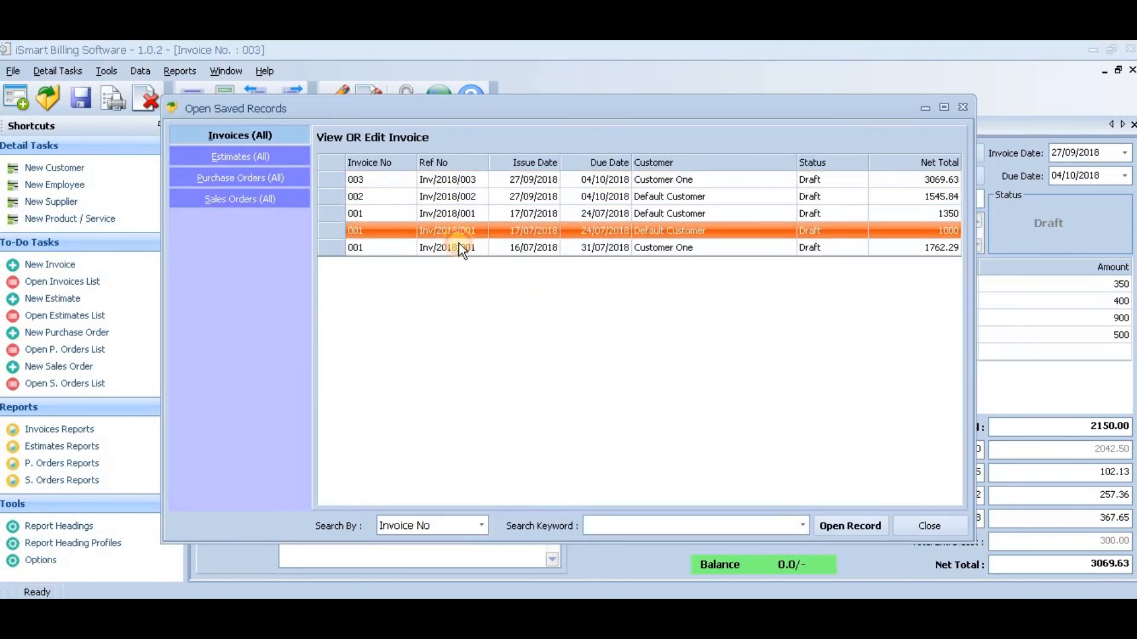
{"action": "left_click", "coordinate": [459, 248]}
{"action": "double_click", "coordinate": [460, 248]}
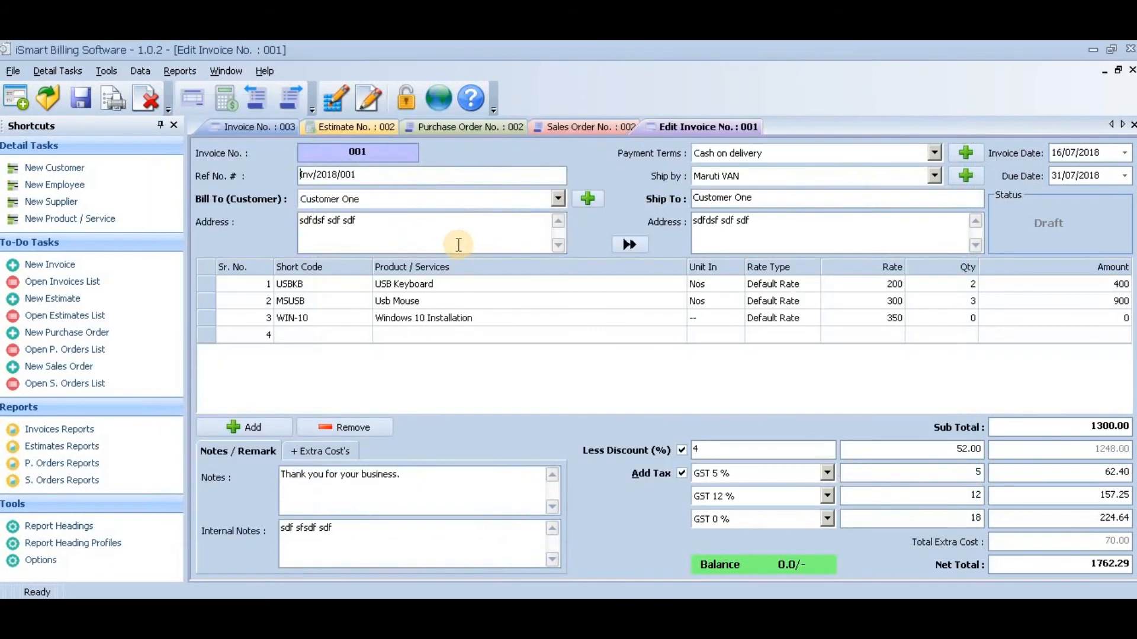
- Open the print preview of the saved invoice and examine its items, taxes, extra costs and footer in Invoice Format 2
{"action": "left_click", "coordinate": [122, 109]}
{"action": "left_click", "coordinate": [137, 126]}
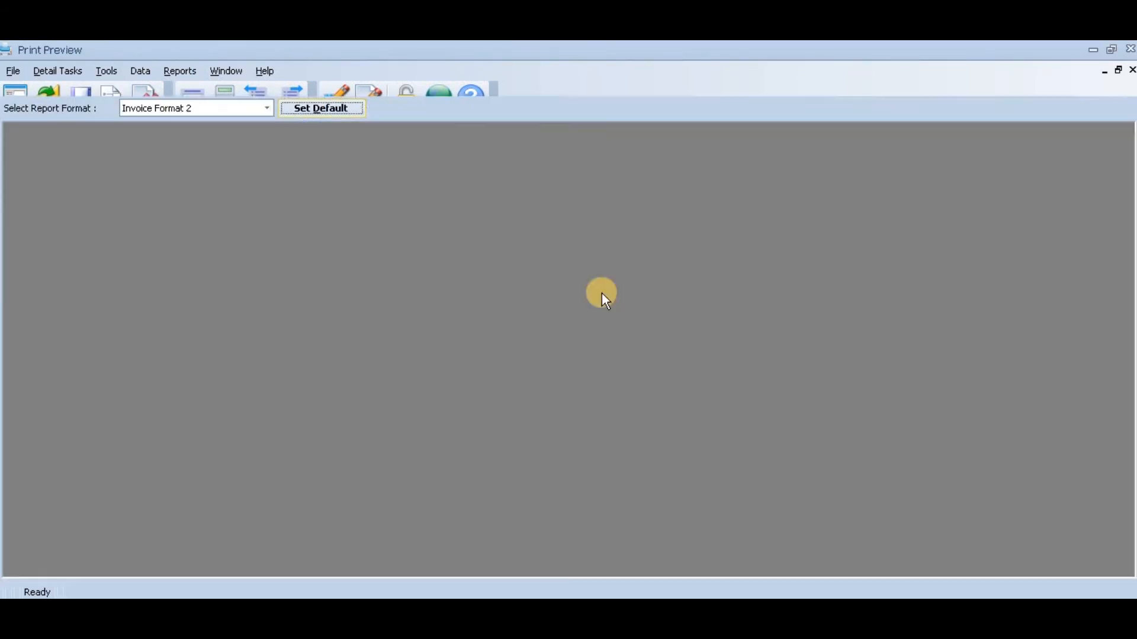
{"action": "scroll", "coordinate": [919, 360], "scroll_direction": "down", "scroll_amount": 1}
{"action": "scroll", "coordinate": [919, 359], "scroll_direction": "down", "scroll_amount": 2}
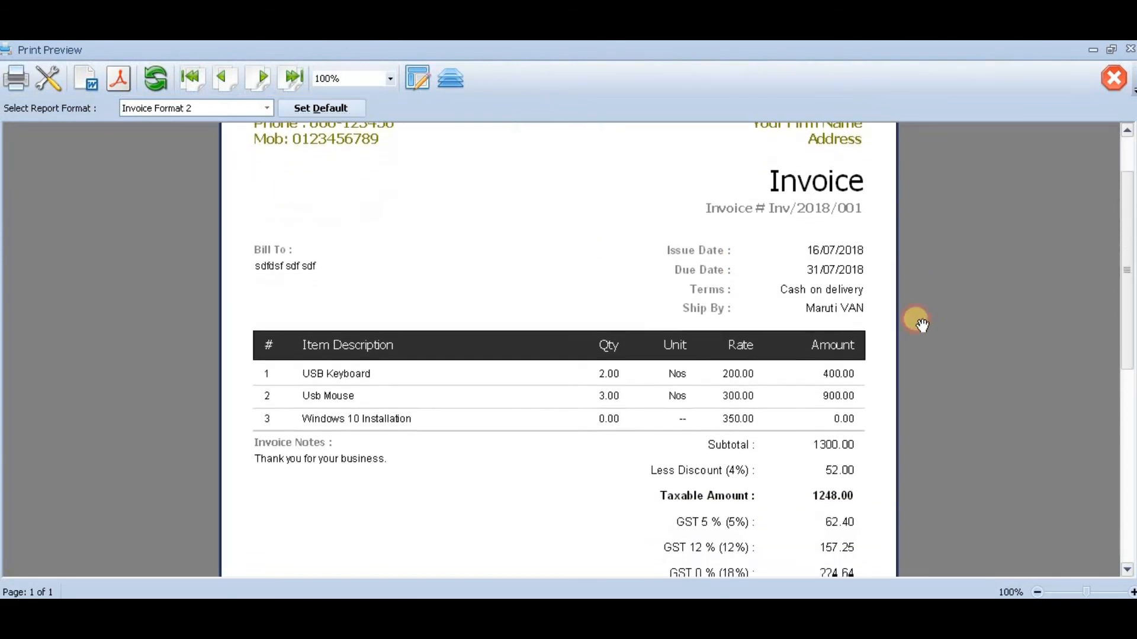
{"action": "scroll", "coordinate": [921, 438], "scroll_direction": "down", "scroll_amount": 3}
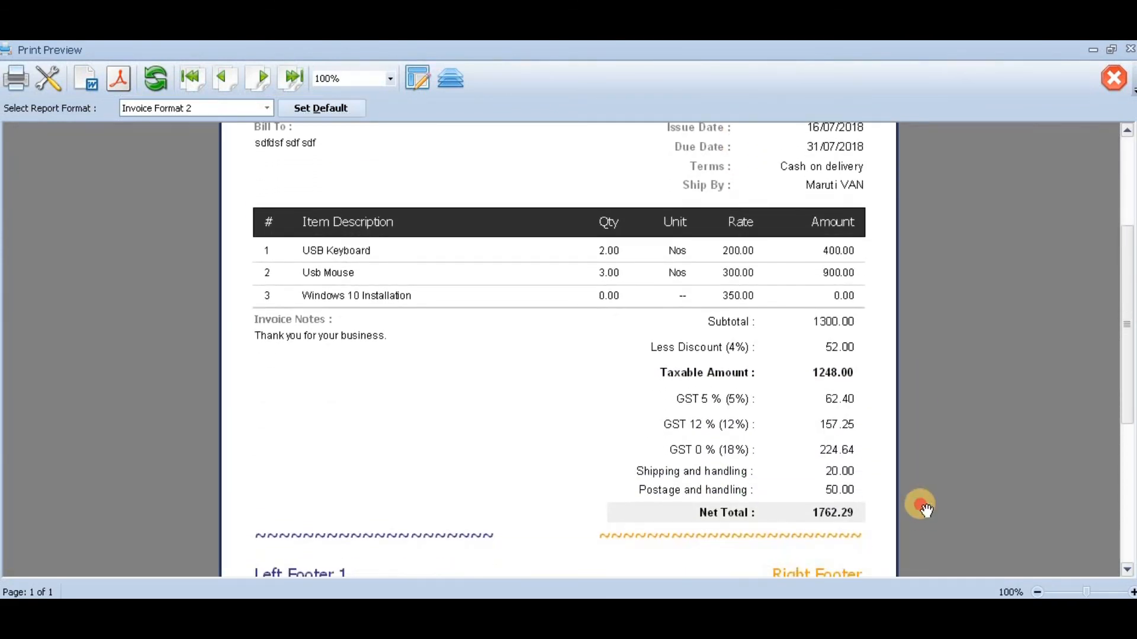
{"action": "scroll", "coordinate": [917, 401], "scroll_direction": "down", "scroll_amount": 4}
{"action": "scroll", "coordinate": [922, 415], "scroll_direction": "up", "scroll_amount": 3}
{"action": "scroll", "coordinate": [918, 474], "scroll_direction": "up", "scroll_amount": 1}
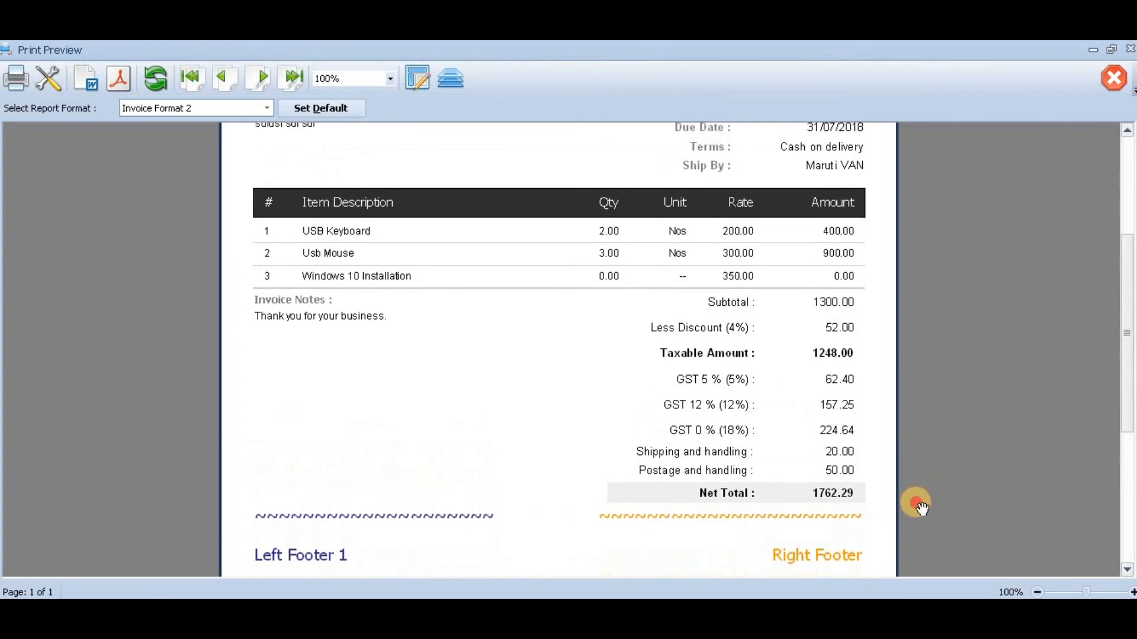
- Show the invoice preview in Invoice Format 1 and close the print preview
{"action": "left_click", "coordinate": [265, 108]}
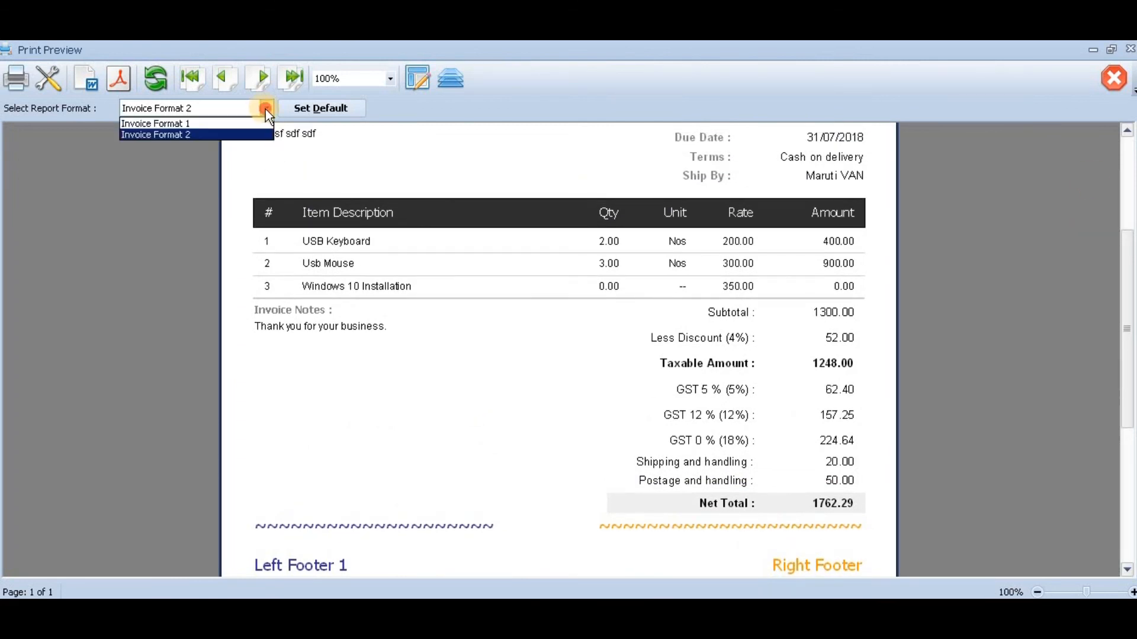
{"action": "left_click", "coordinate": [228, 123]}
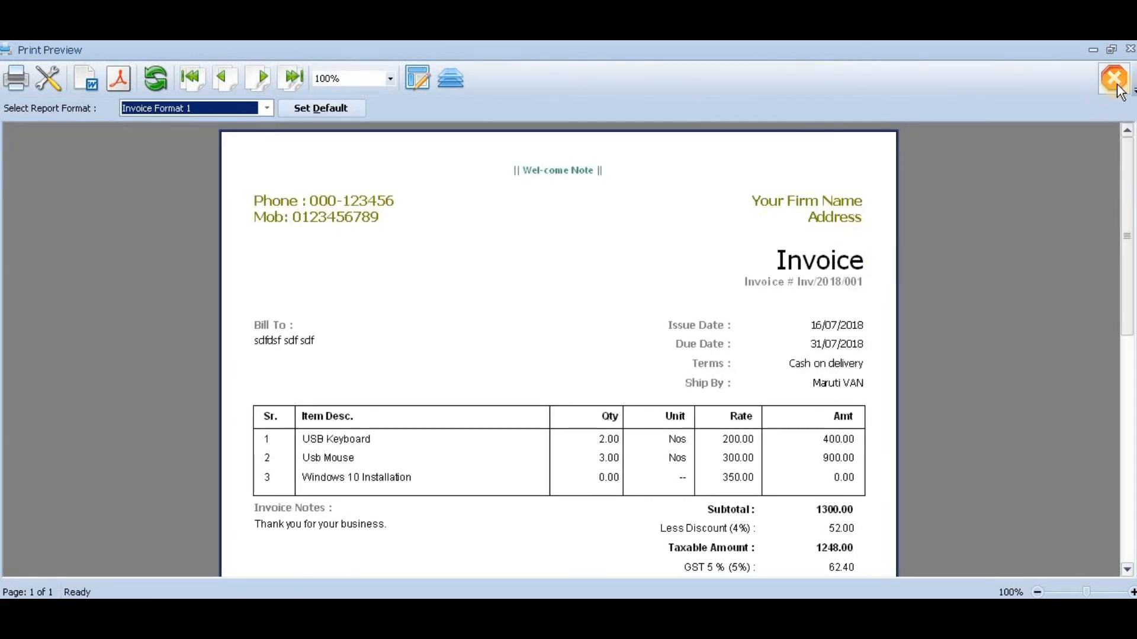
{"action": "left_click", "coordinate": [1115, 82]}
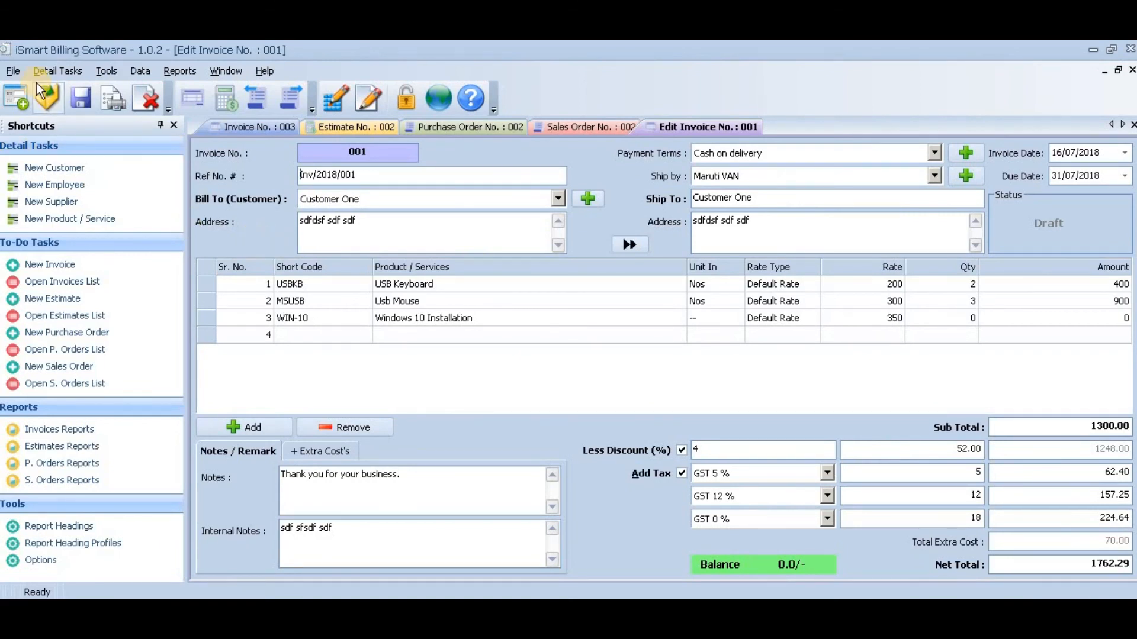
- Open the saved sales order SO/2018/001 for Customer Two from the saved sales orders list
{"action": "left_click", "coordinate": [53, 385]}
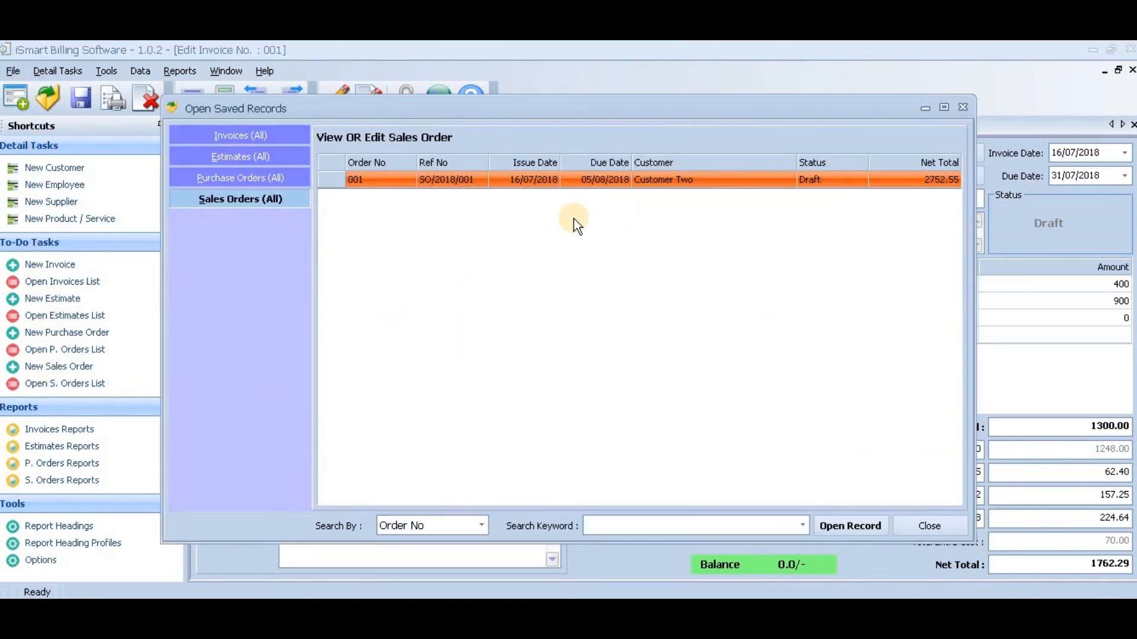
{"action": "double_click", "coordinate": [637, 183]}
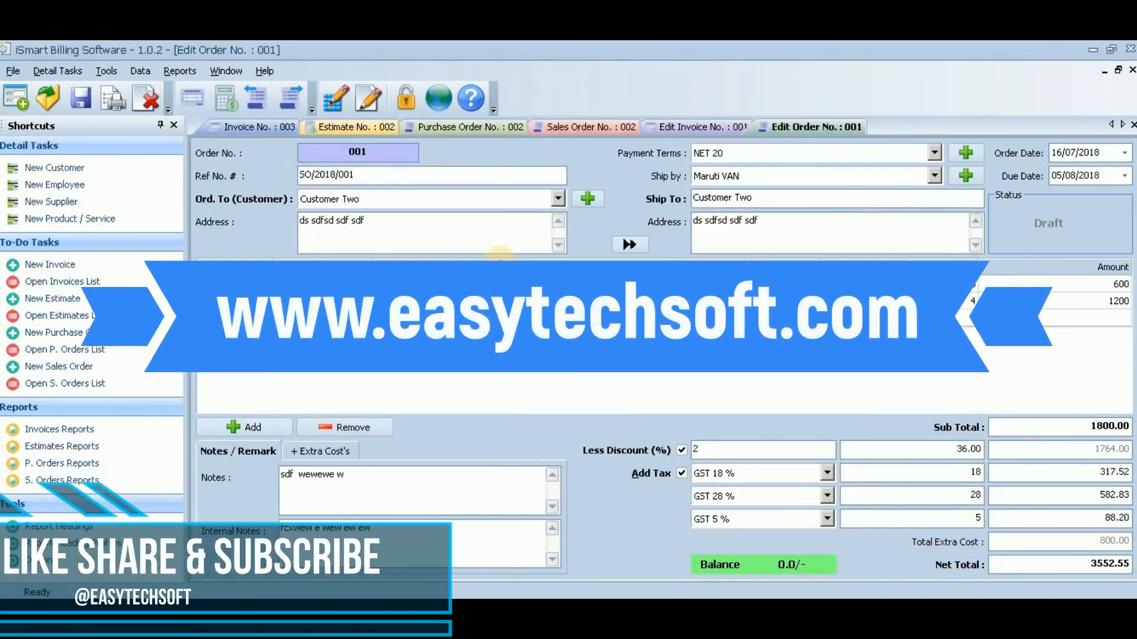